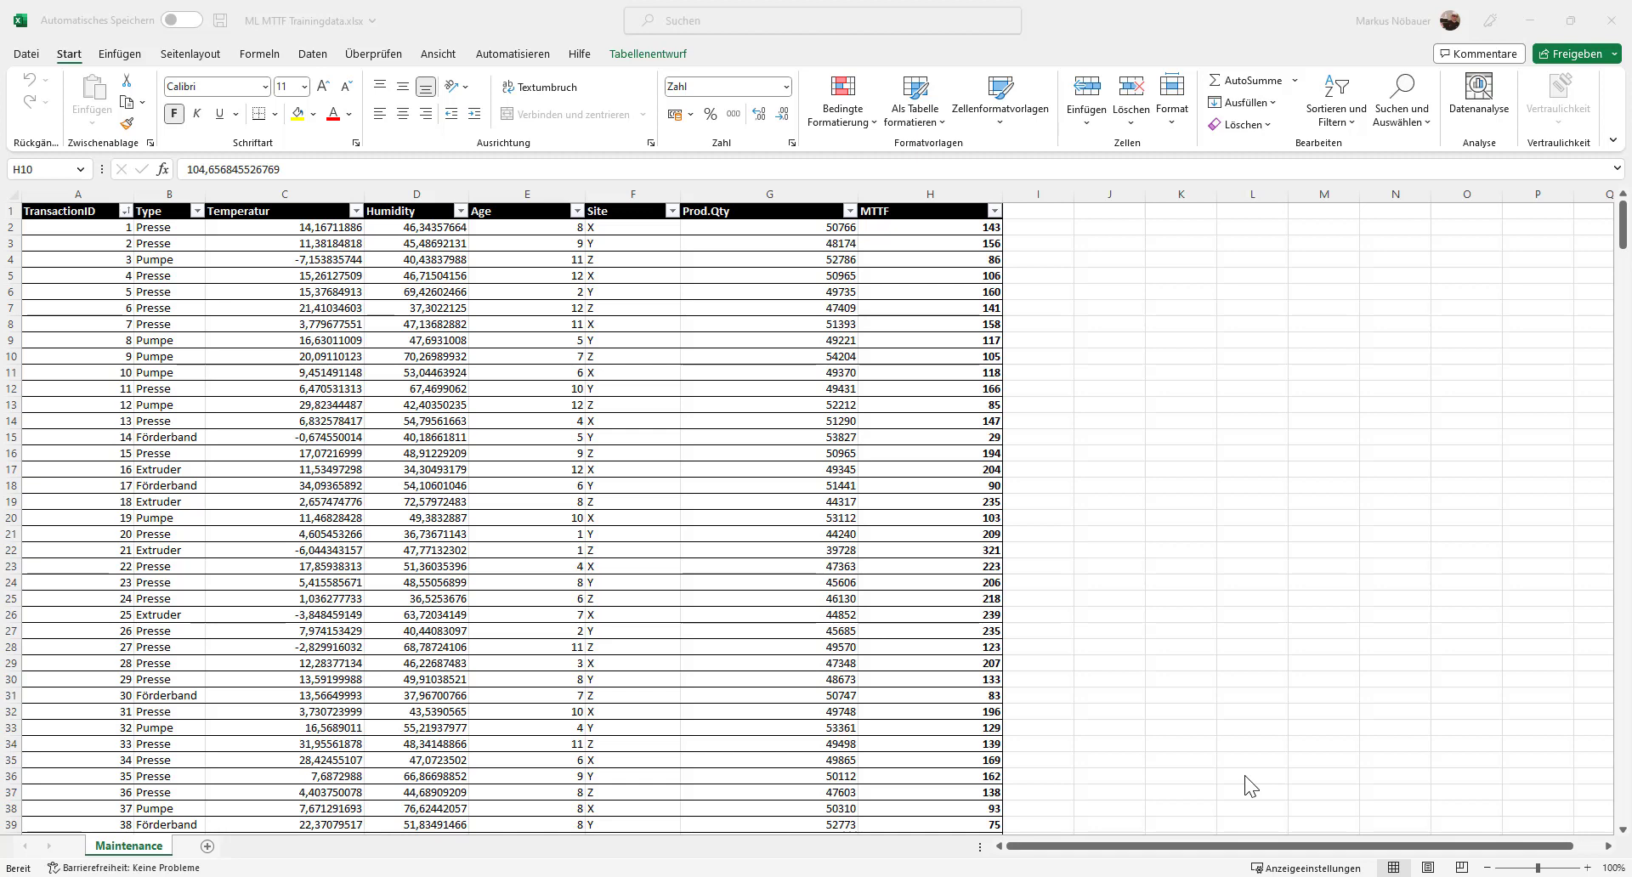
Step: Review the Excel training data columns TransactionID through MTTF, including the MTTF value in row 16
left_click(92, 188)
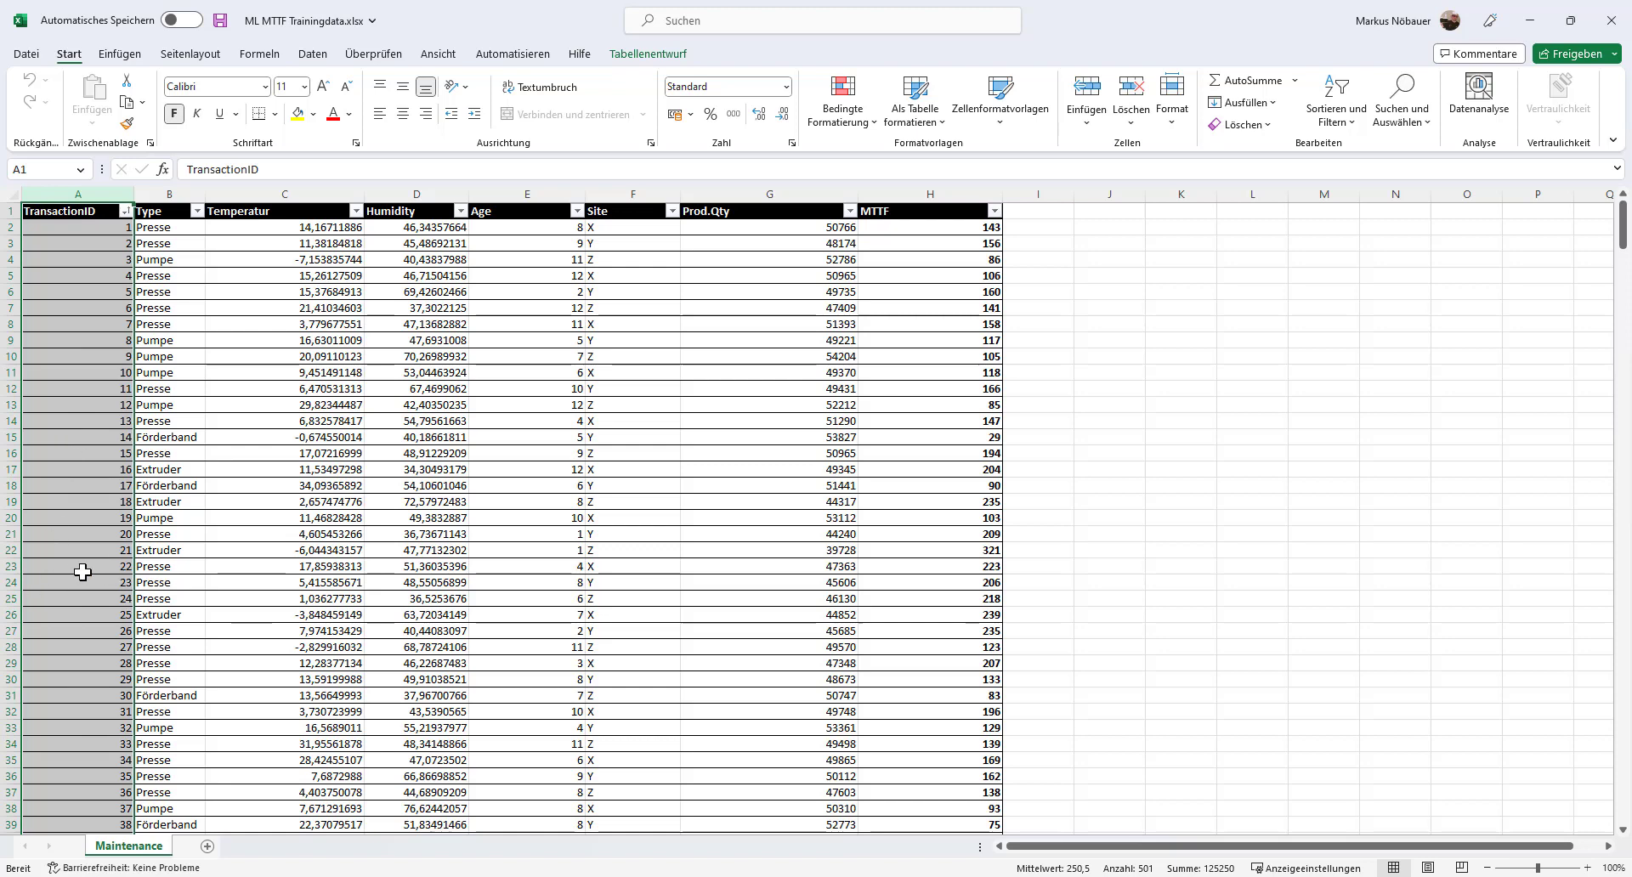
left_click(169, 193)
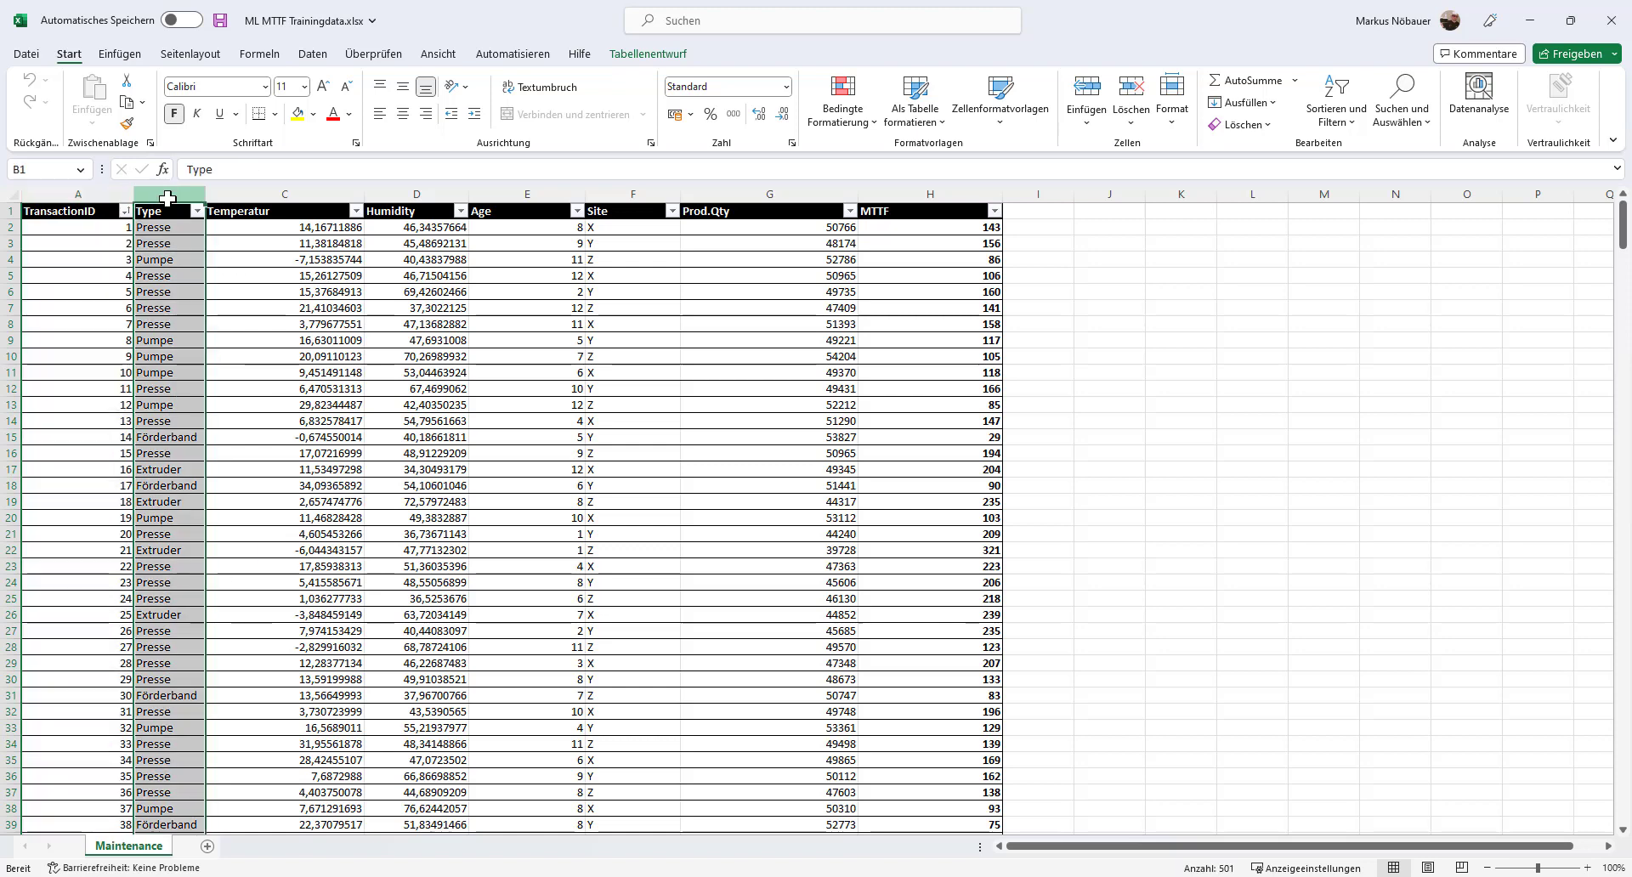
left_click(257, 208)
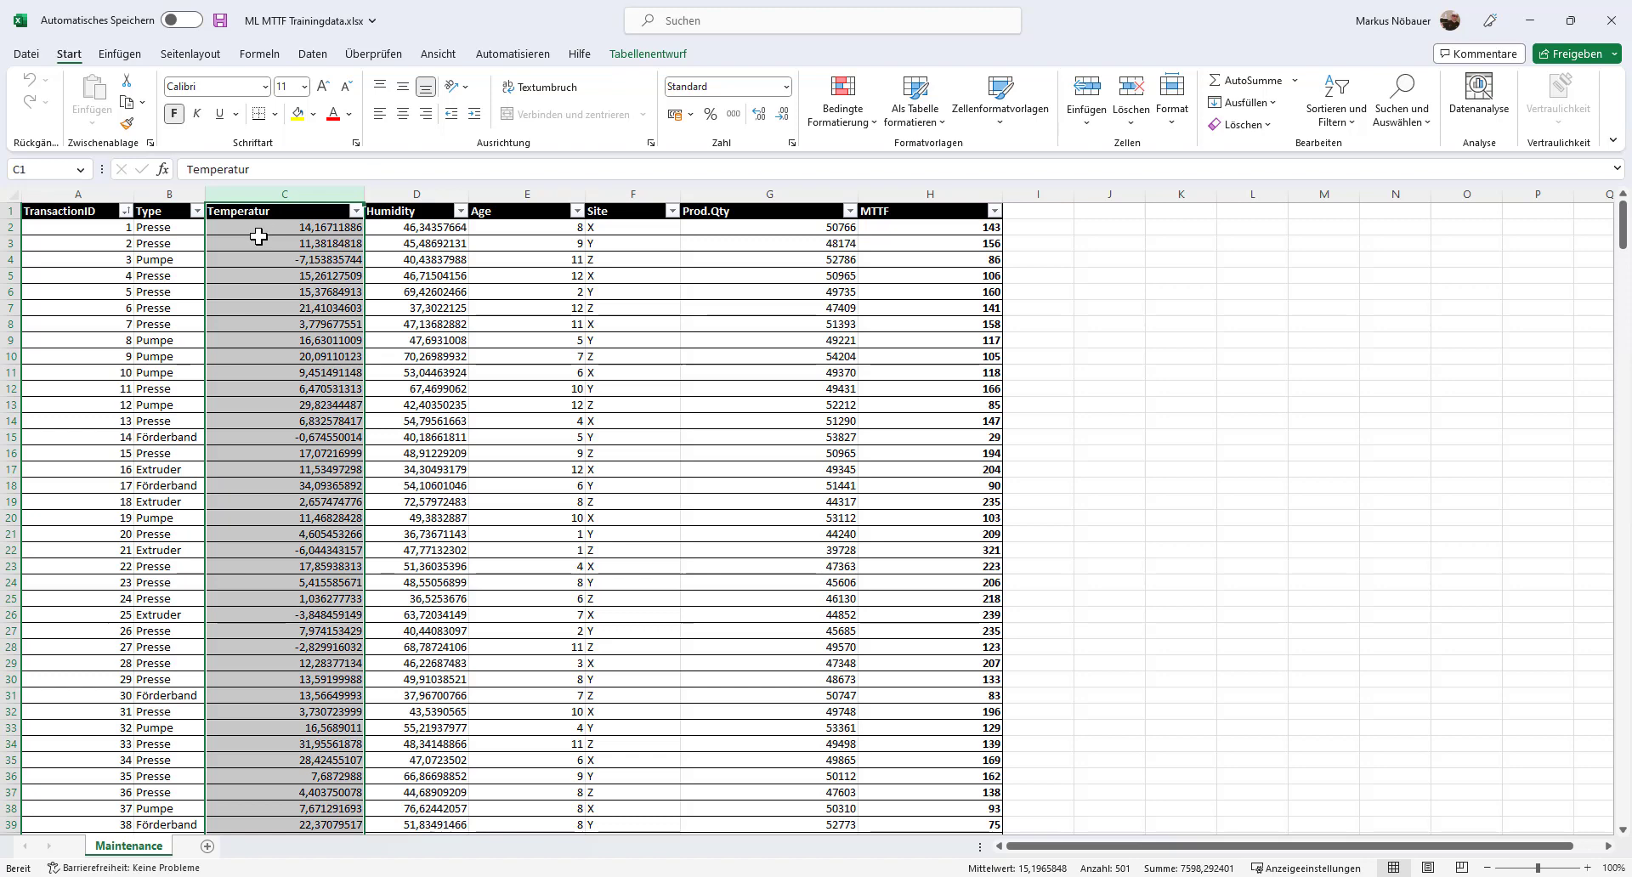
left_click(413, 194)
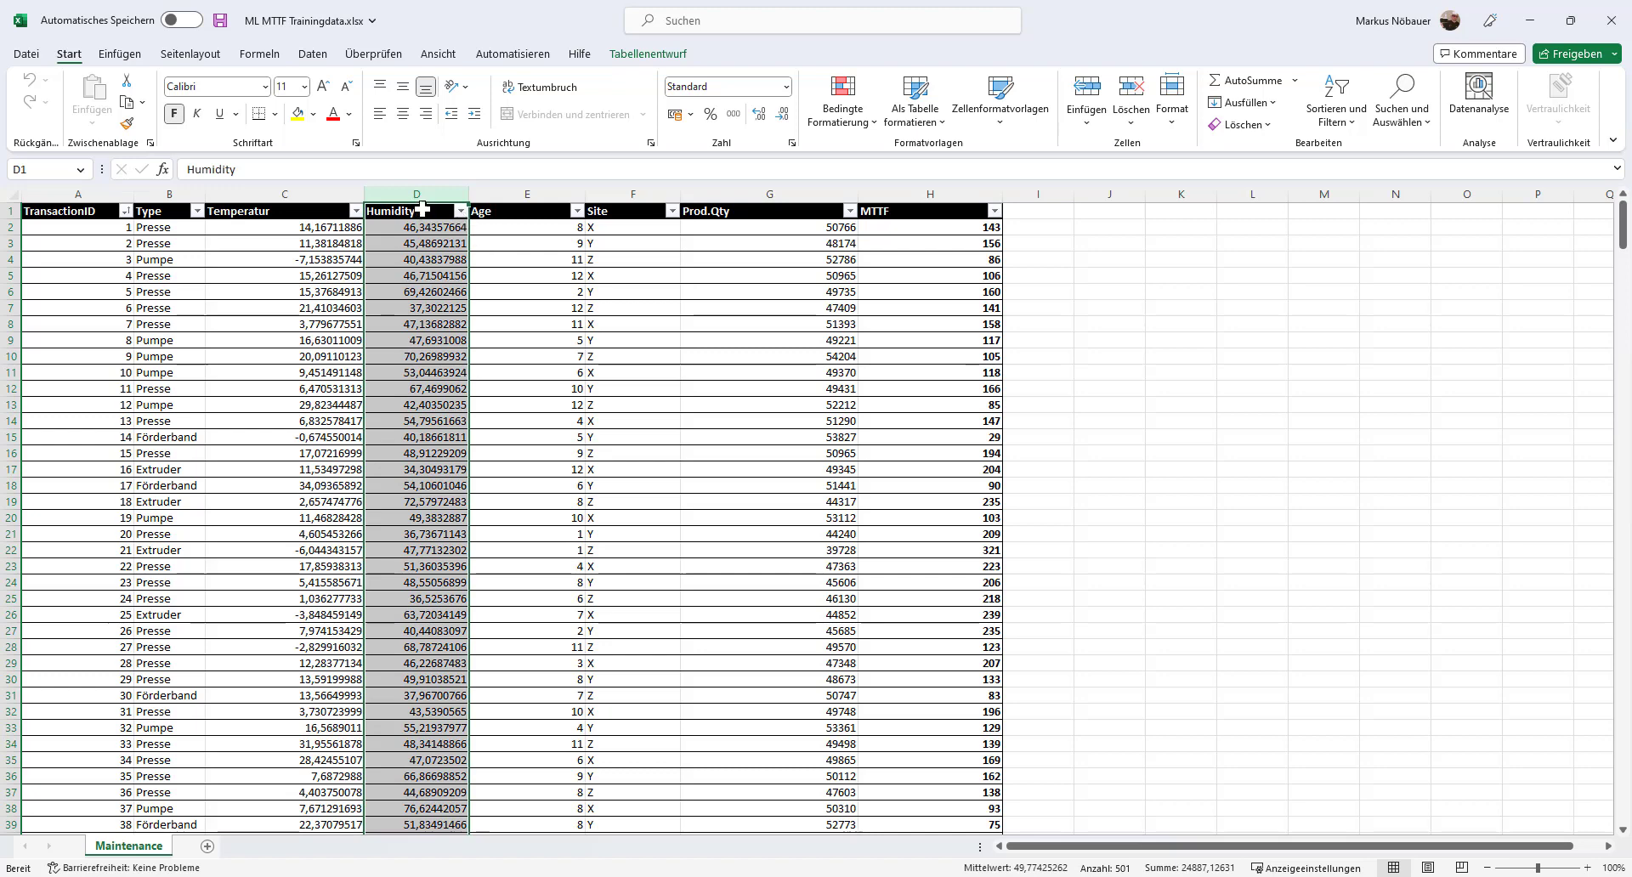
left_click(534, 193)
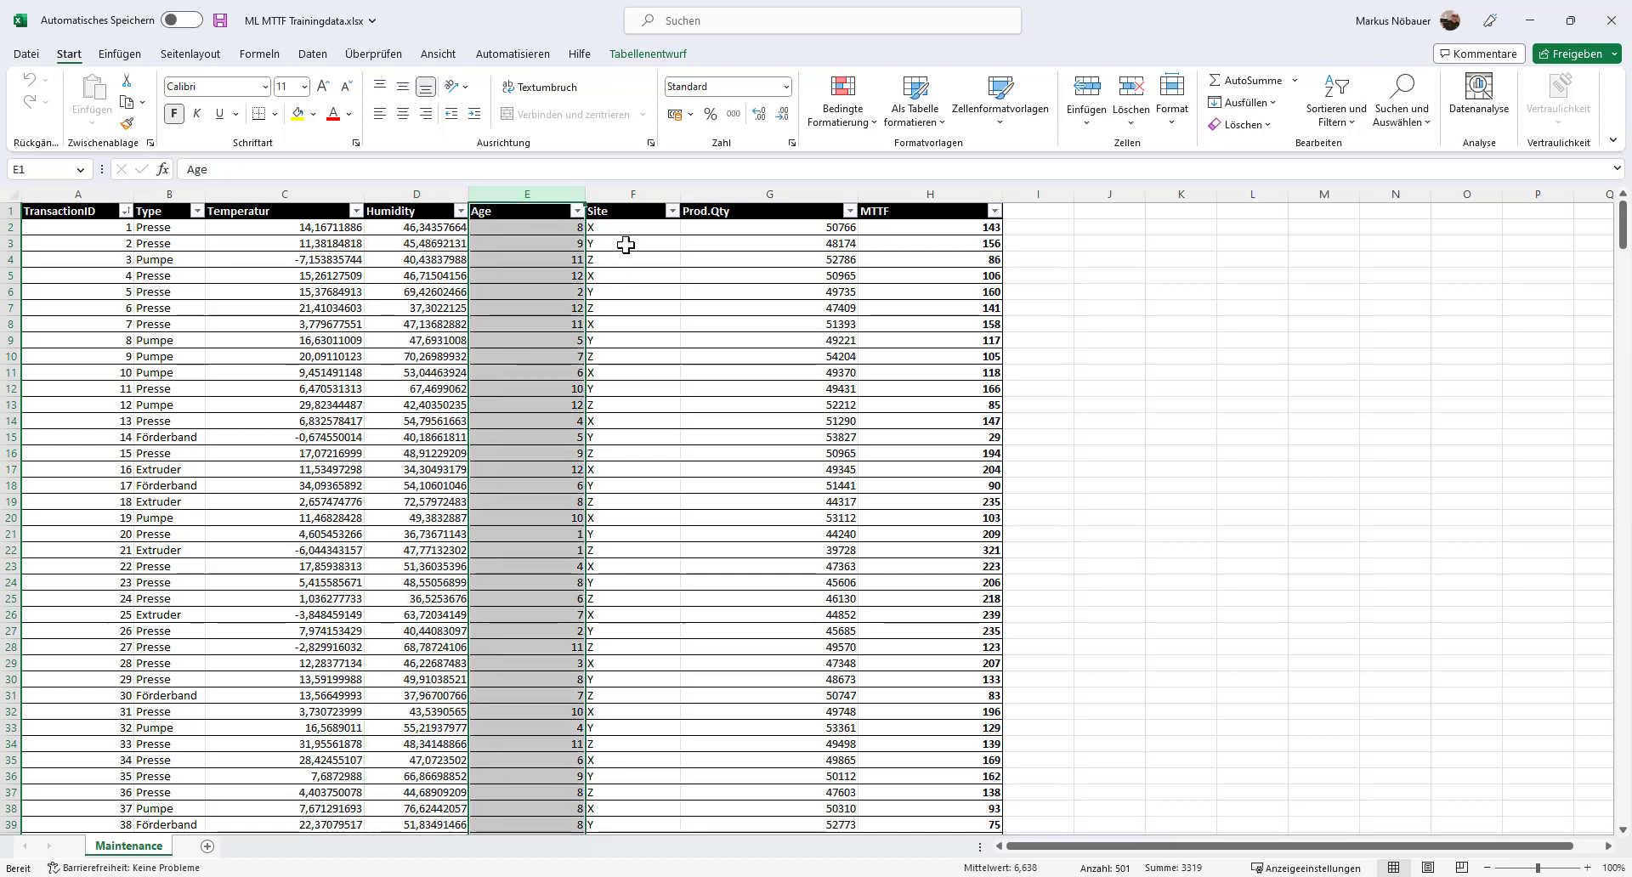
left_click(626, 194)
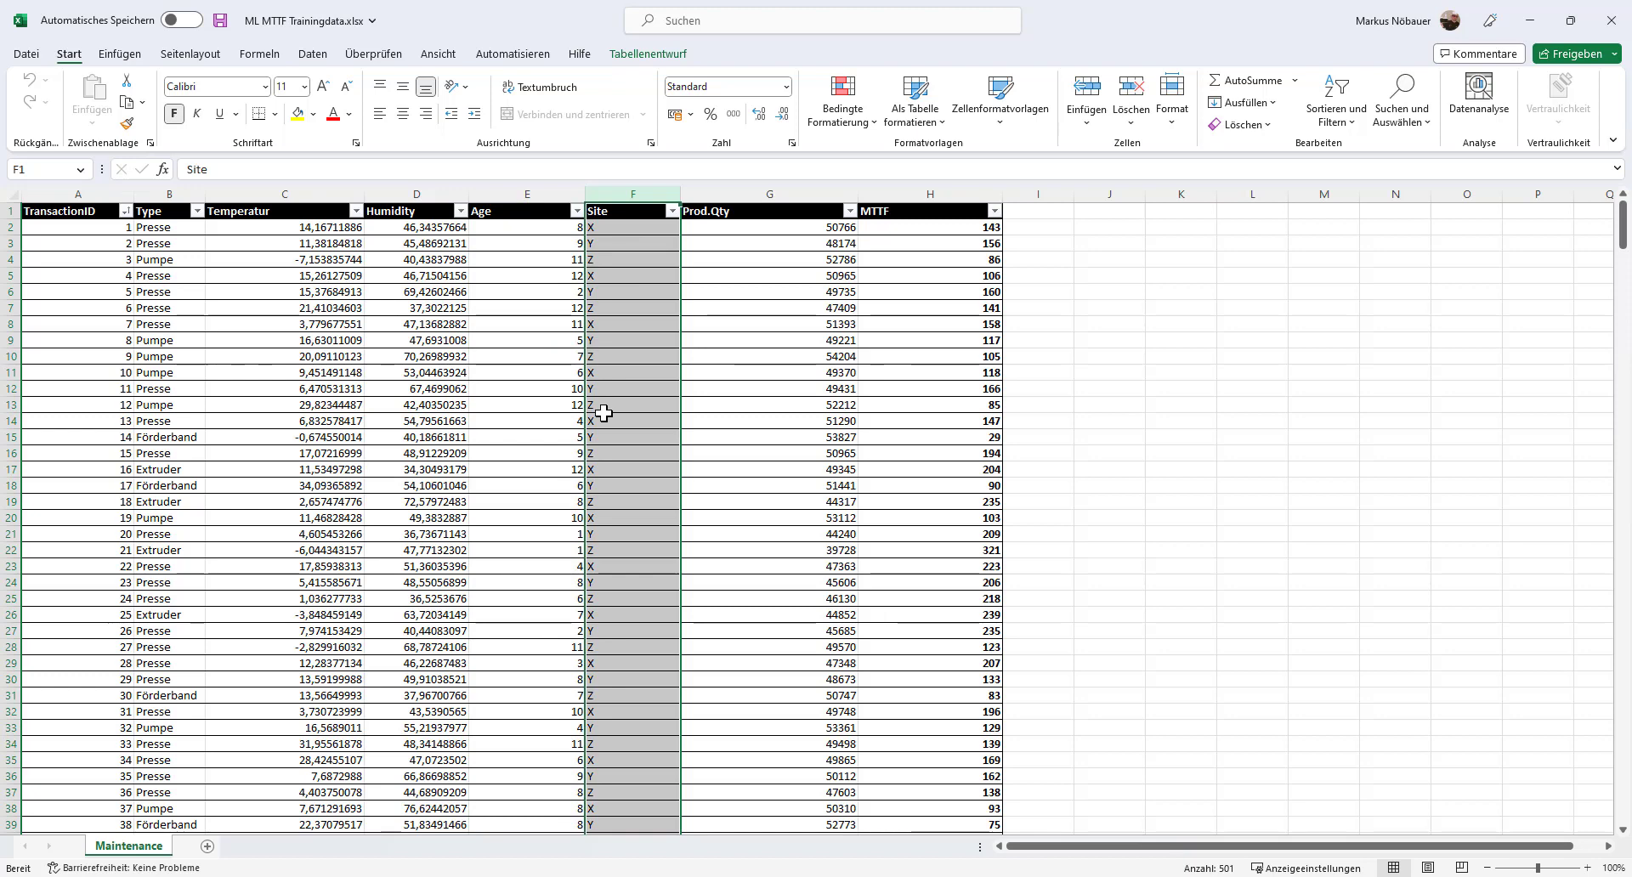
left_click(763, 194)
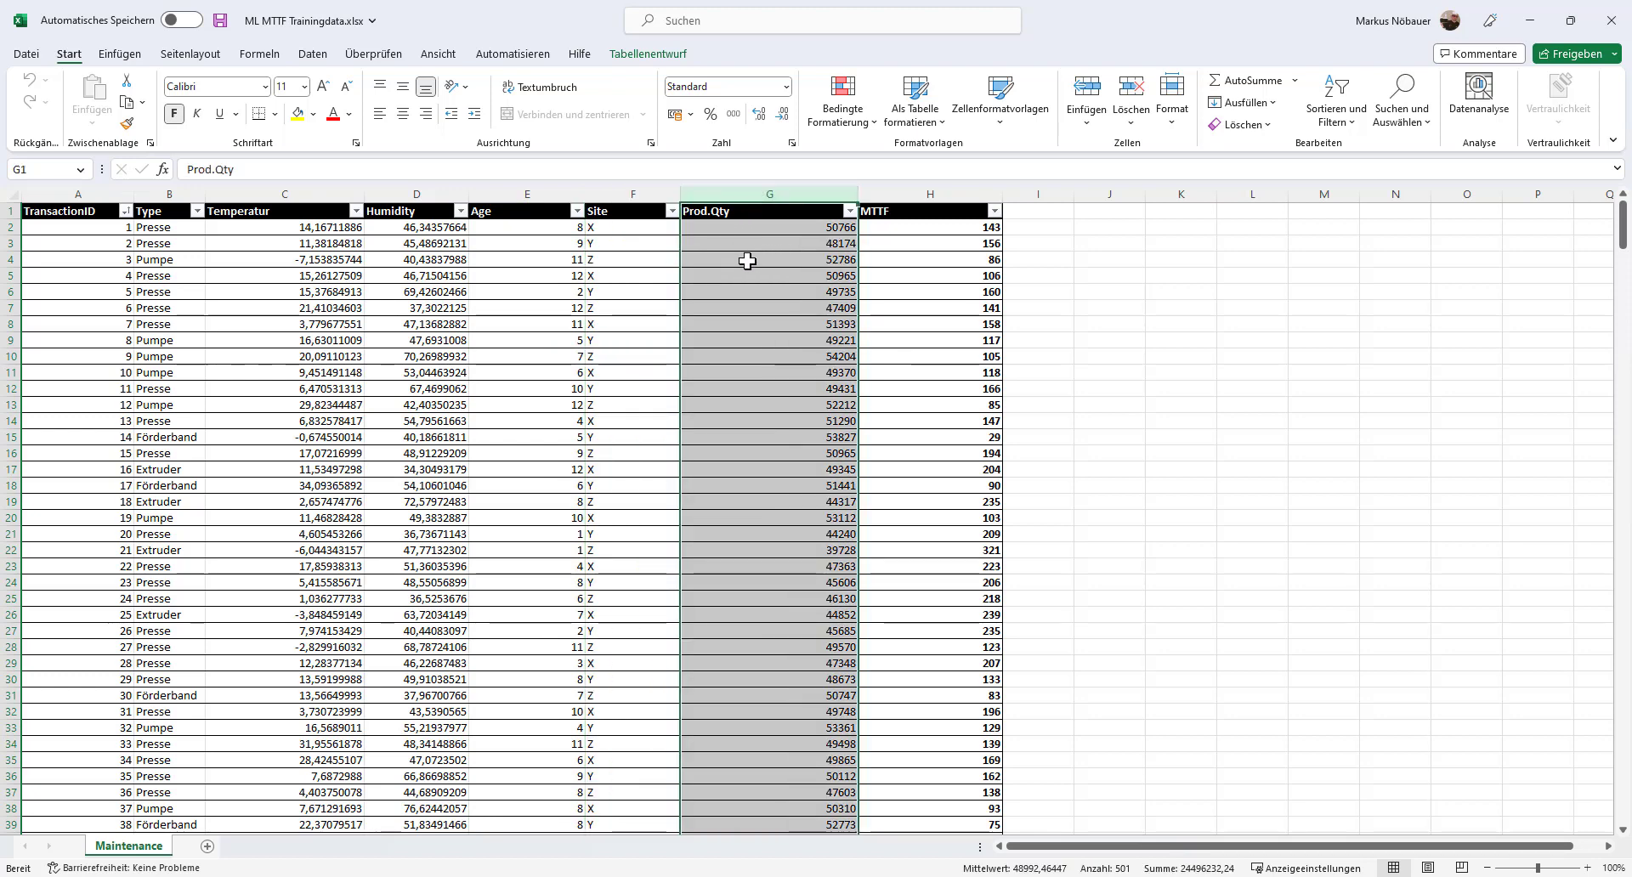
left_click(906, 192)
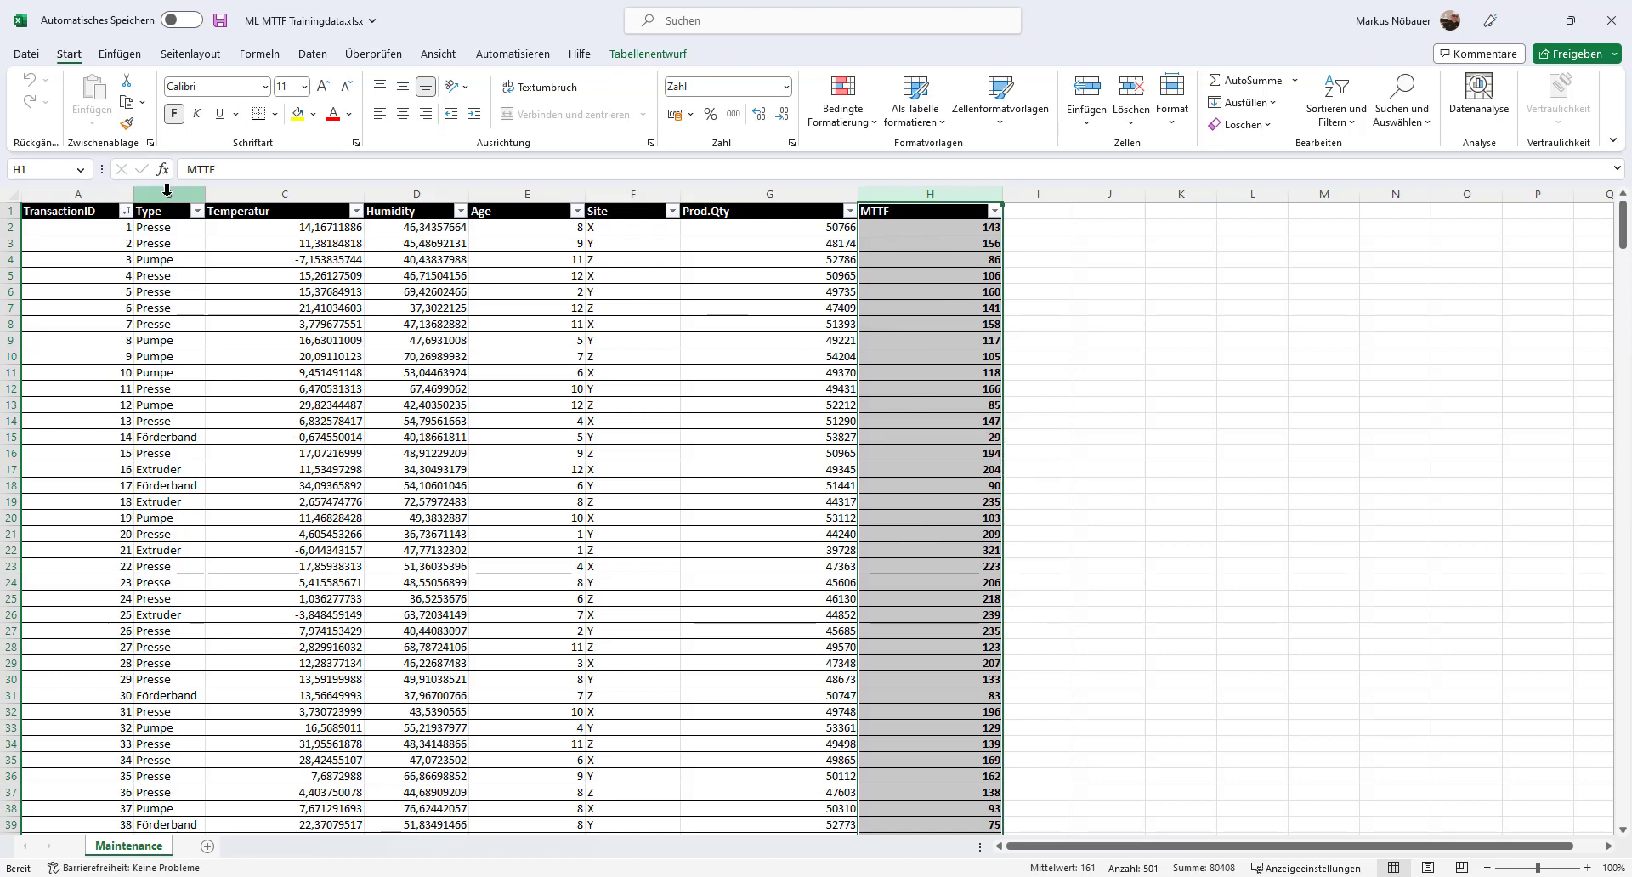
left_click_drag(166, 188, 728, 190)
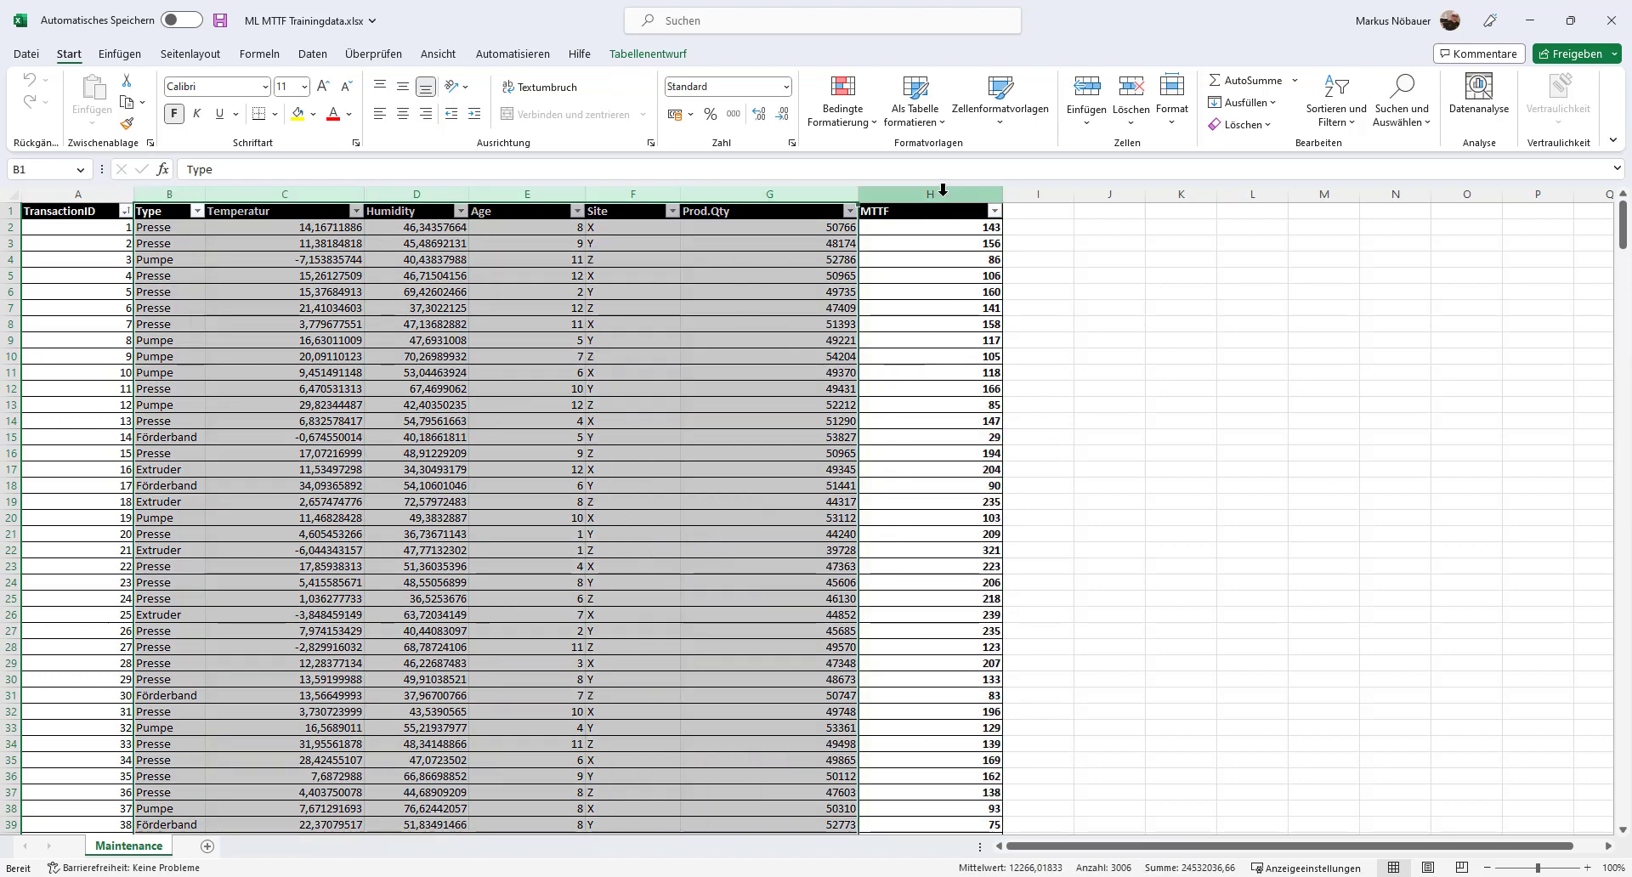
left_click(942, 188)
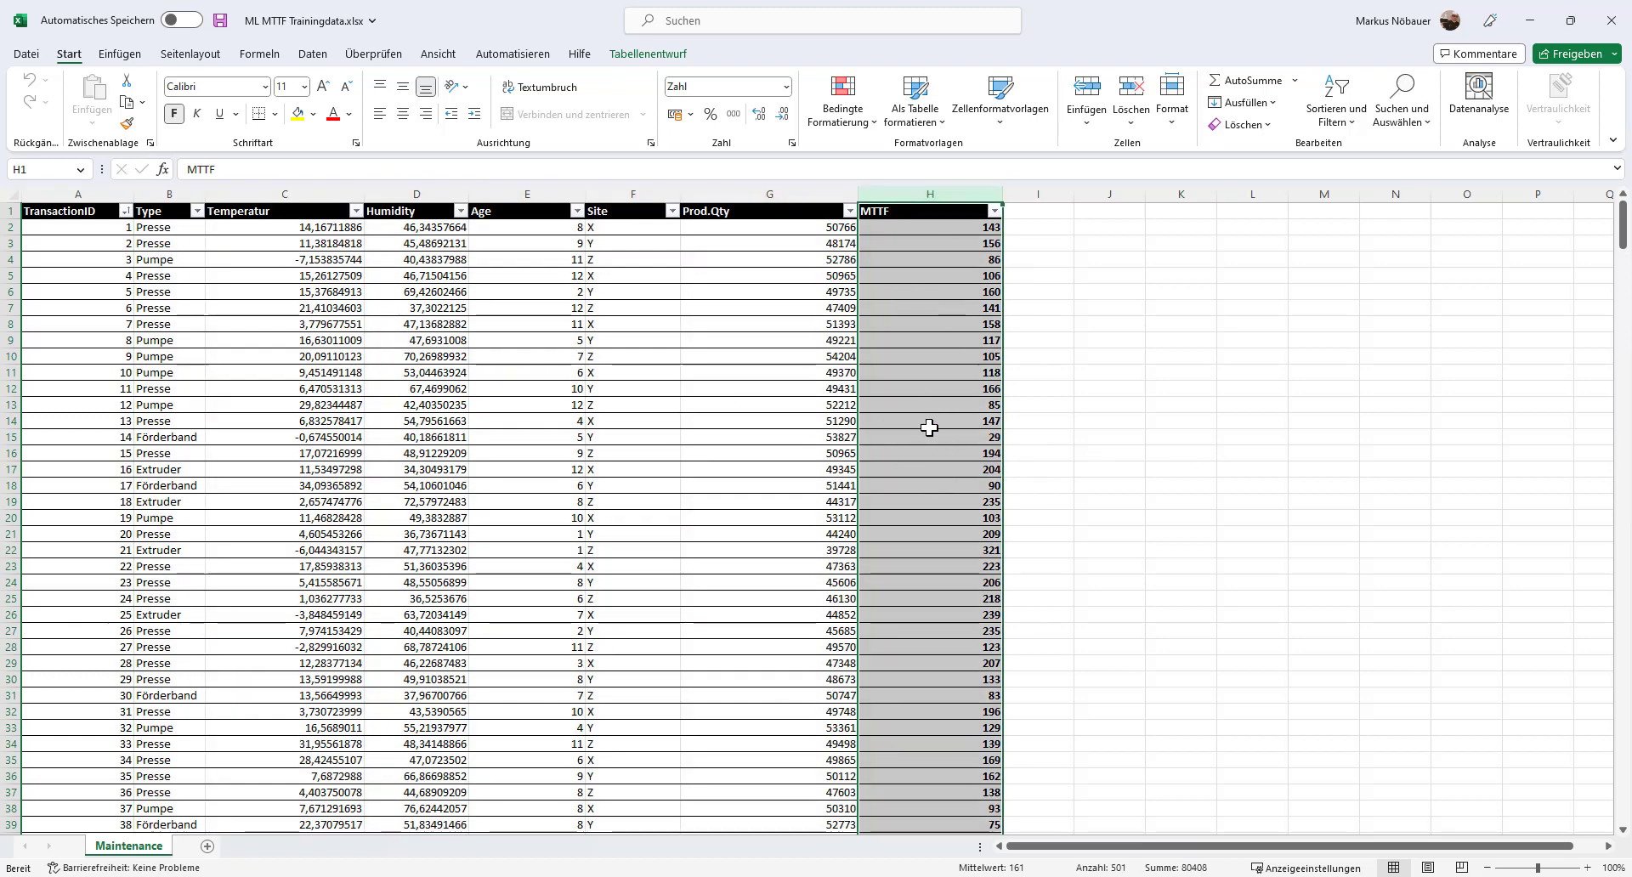
left_click(933, 454)
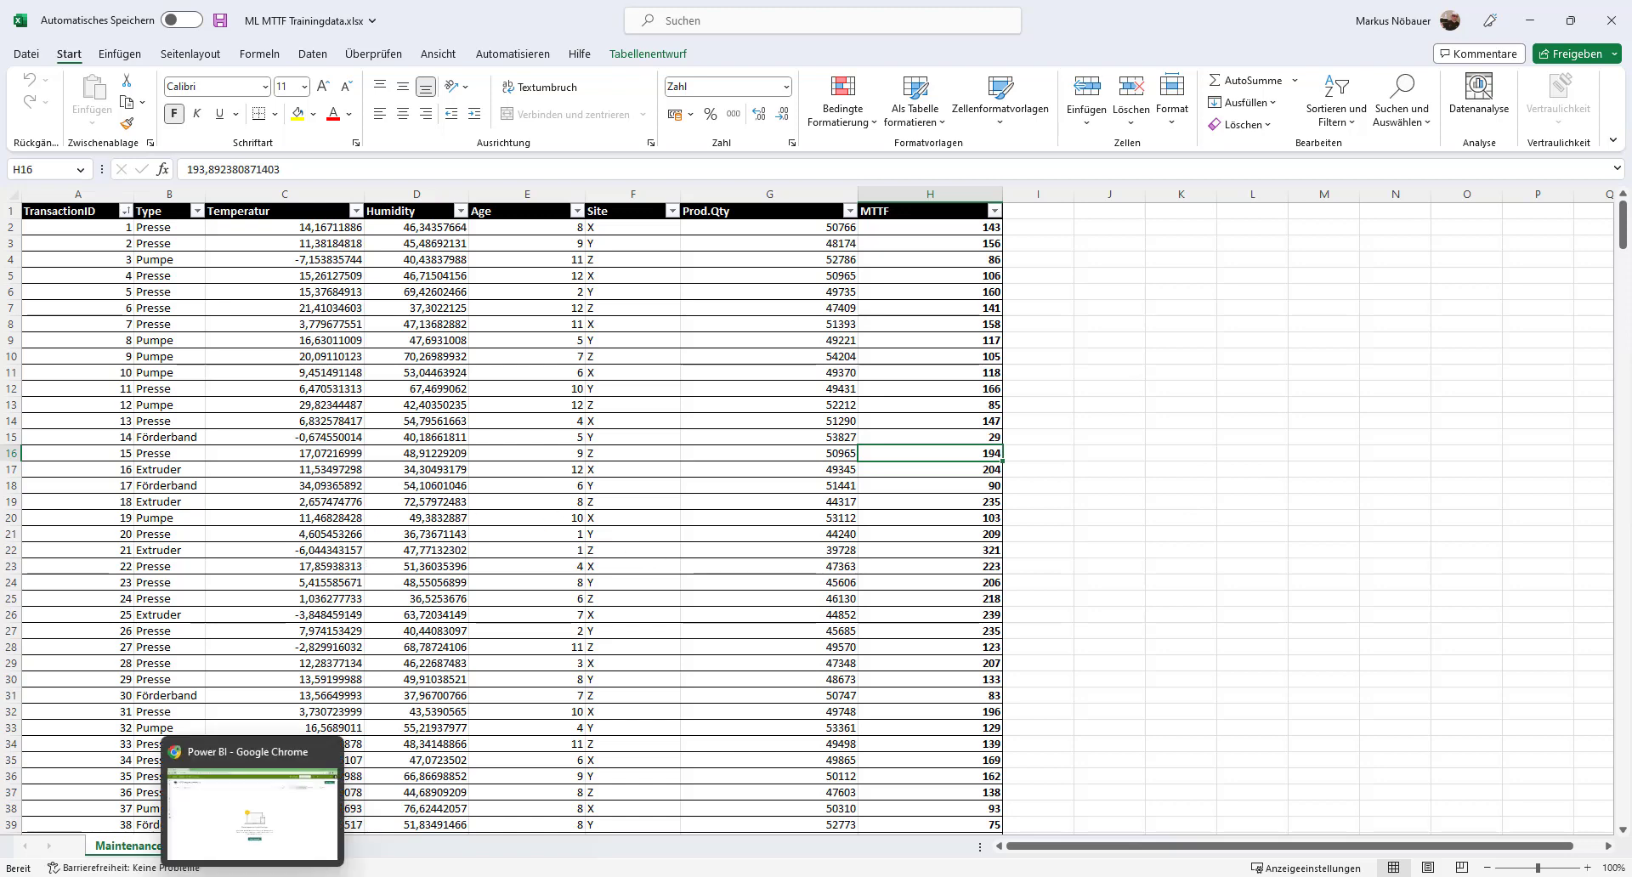
Step: Start a new dataflow in Power BI and close the Excel workbook without saving
left_click(254, 807)
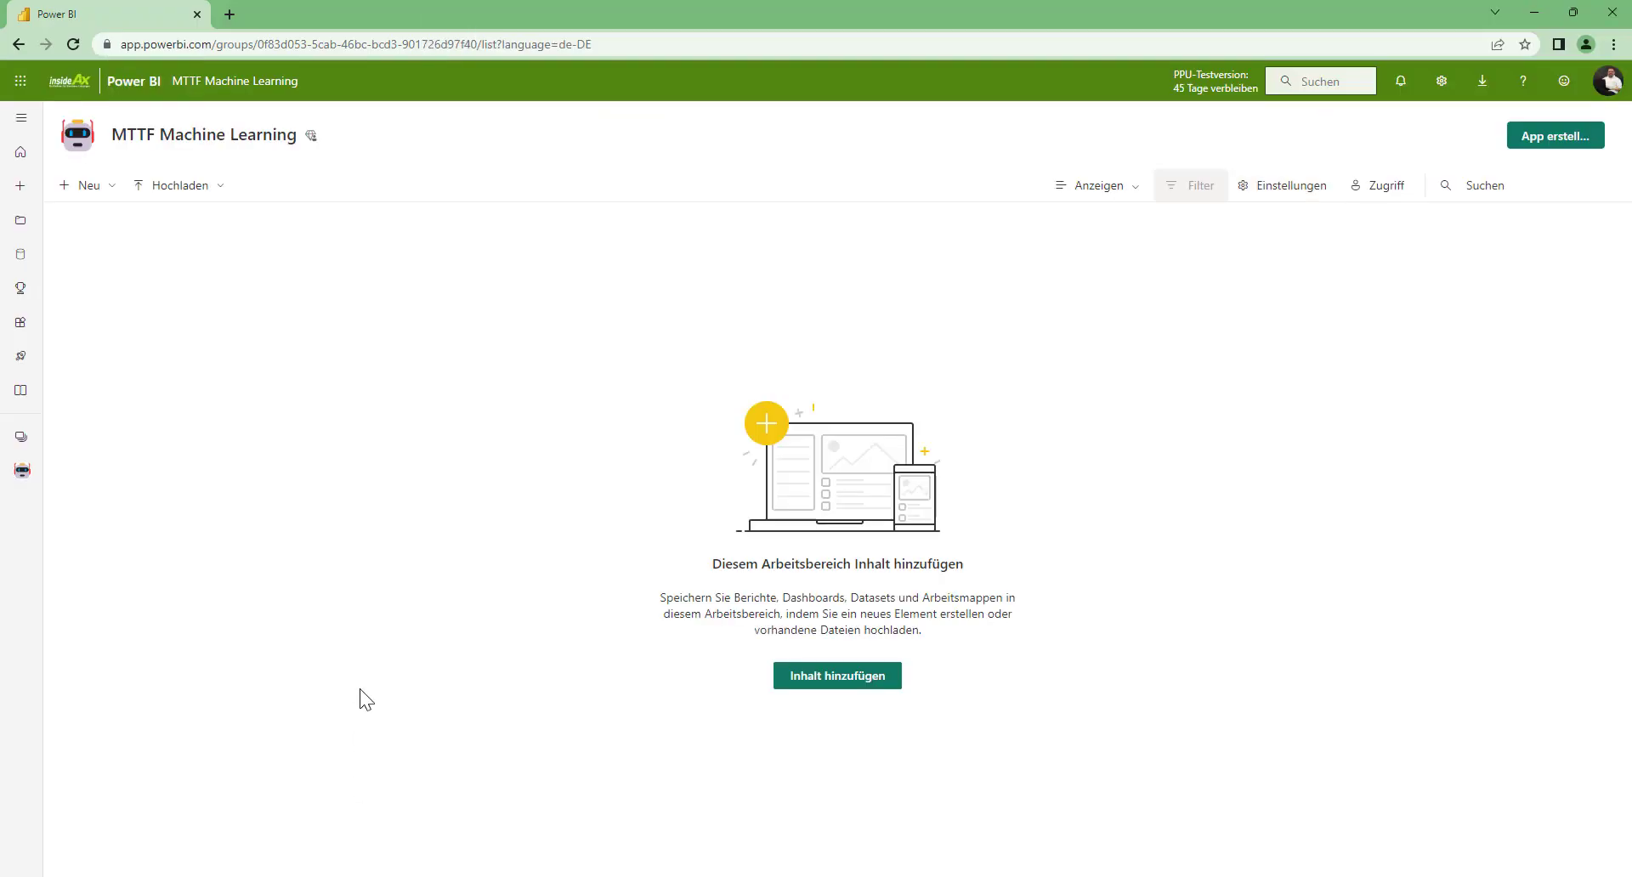
left_click(111, 188)
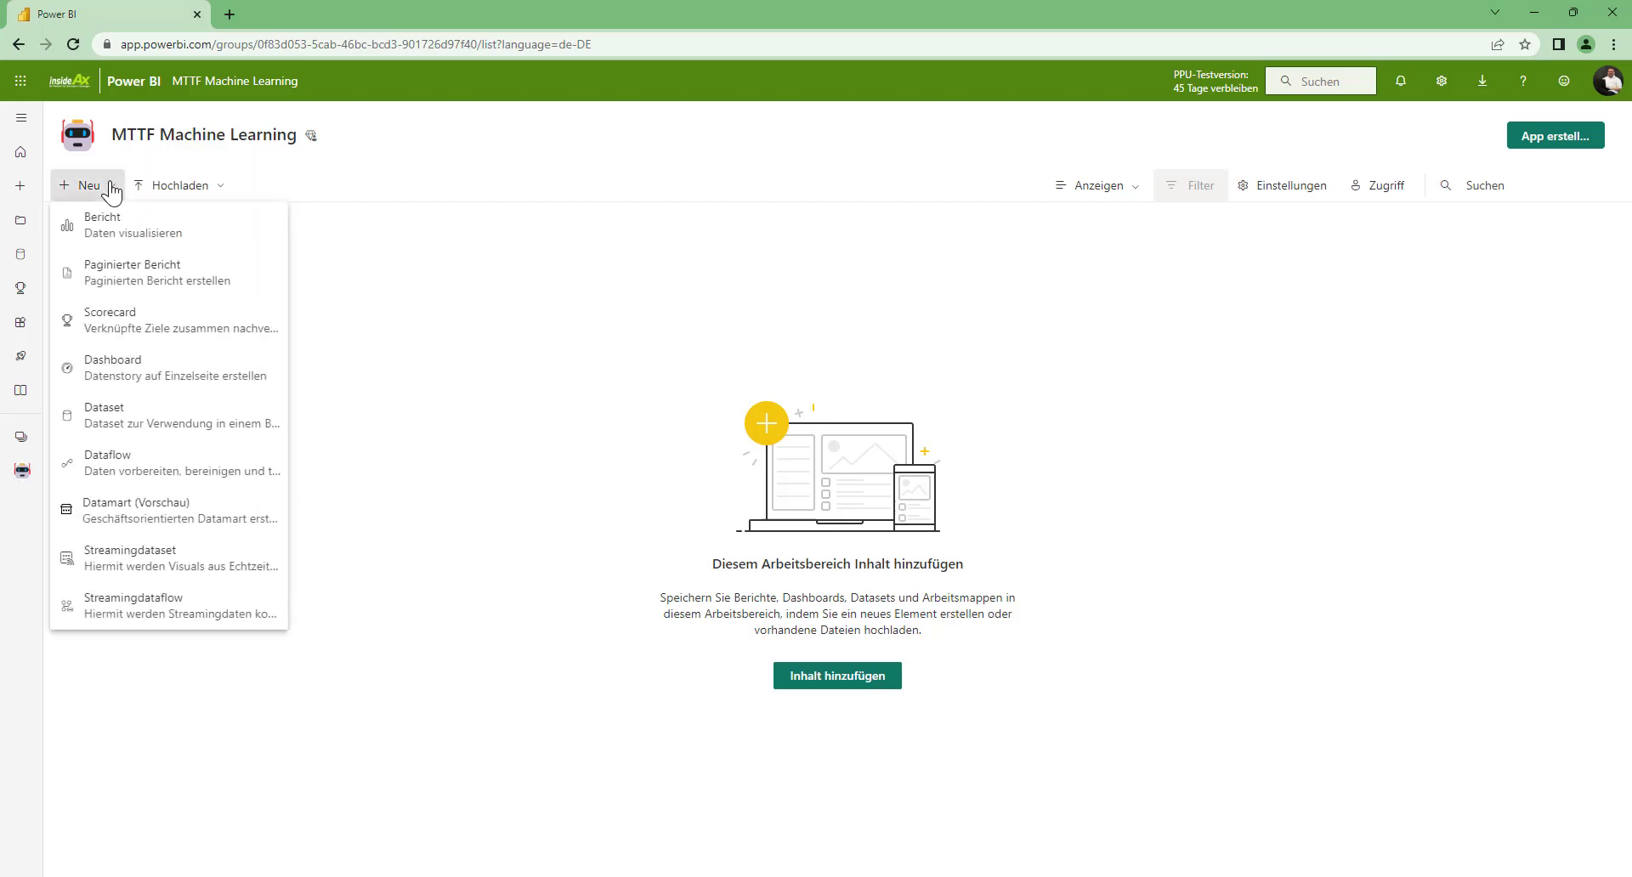
left_click(105, 473)
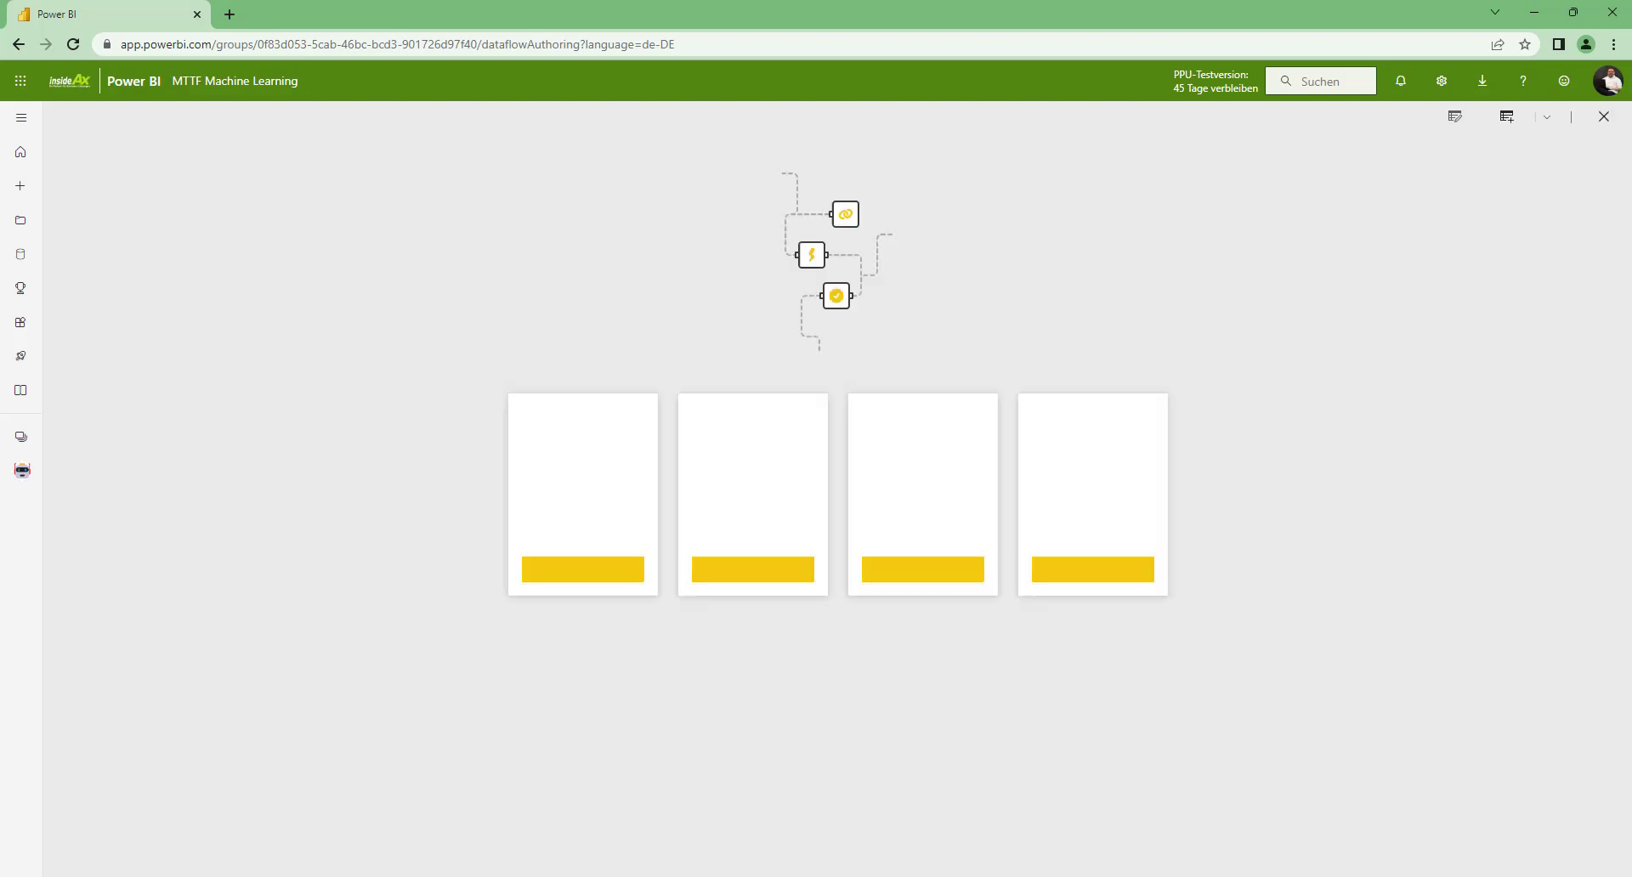
key("alt+Tab")
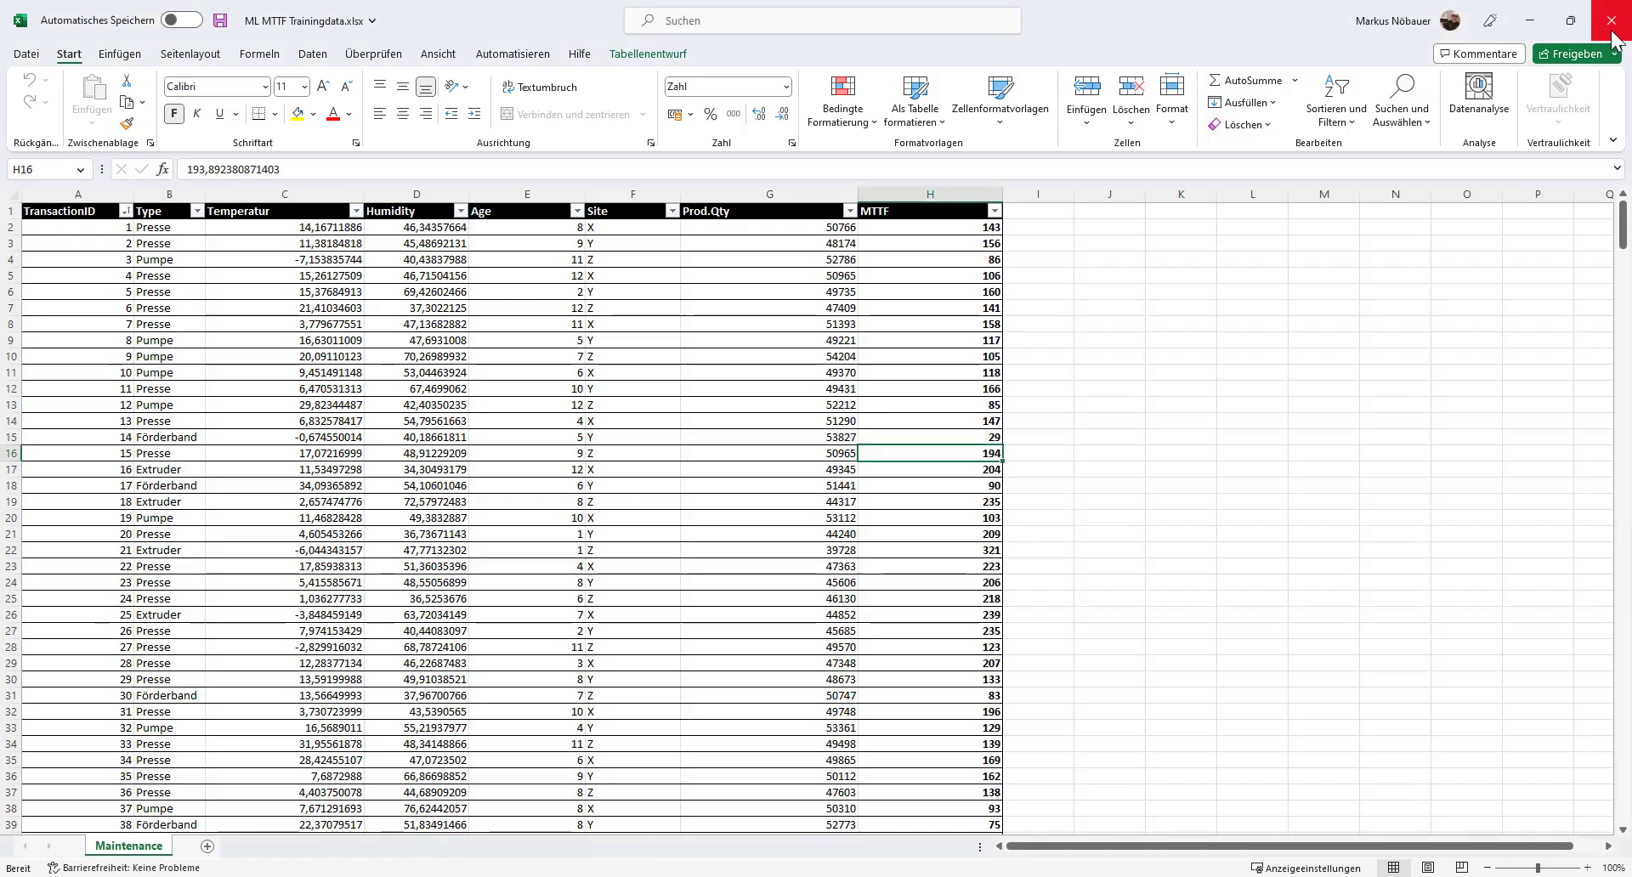
left_click(1611, 33)
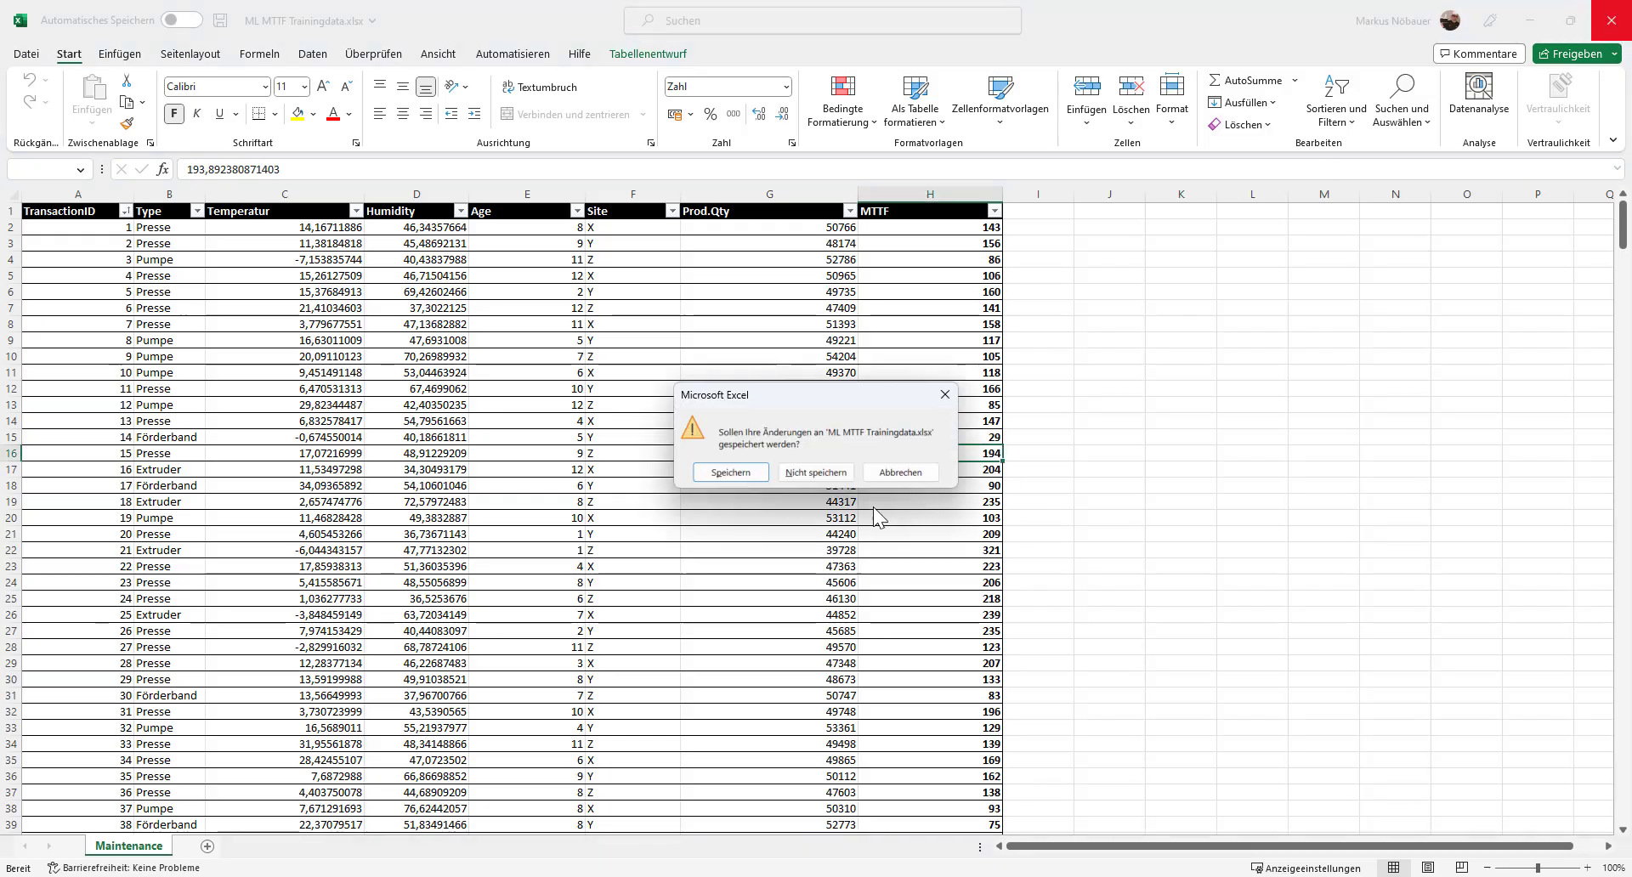
left_click(789, 474)
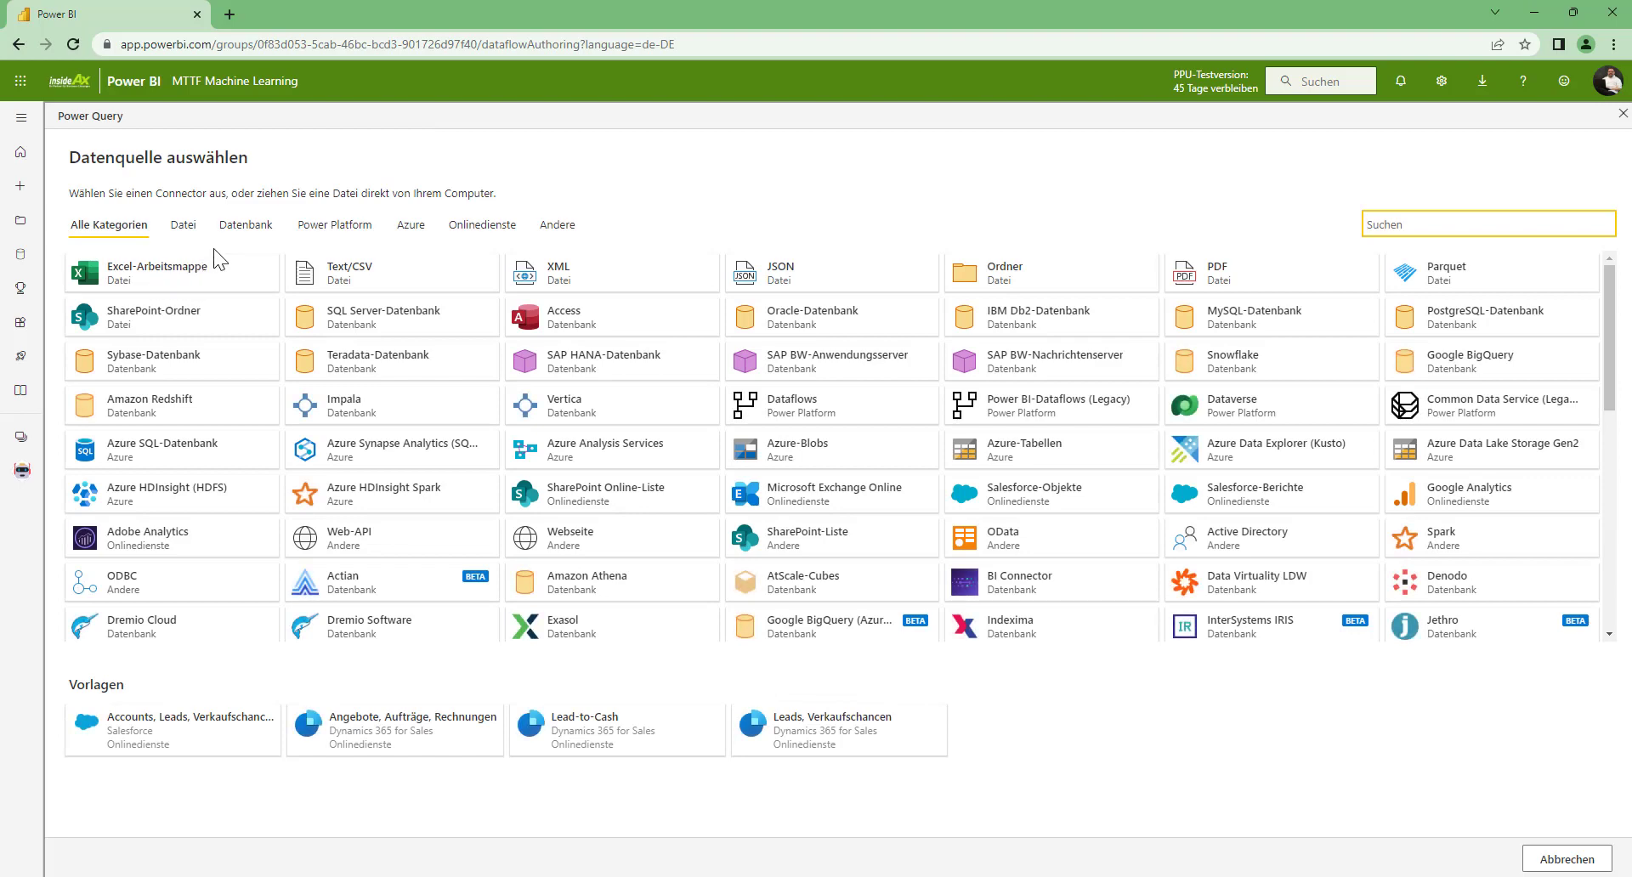
Step: Upload ML MTTF Trainingdata.xlsx as an Excel workbook source and connect to it
left_click(150, 286)
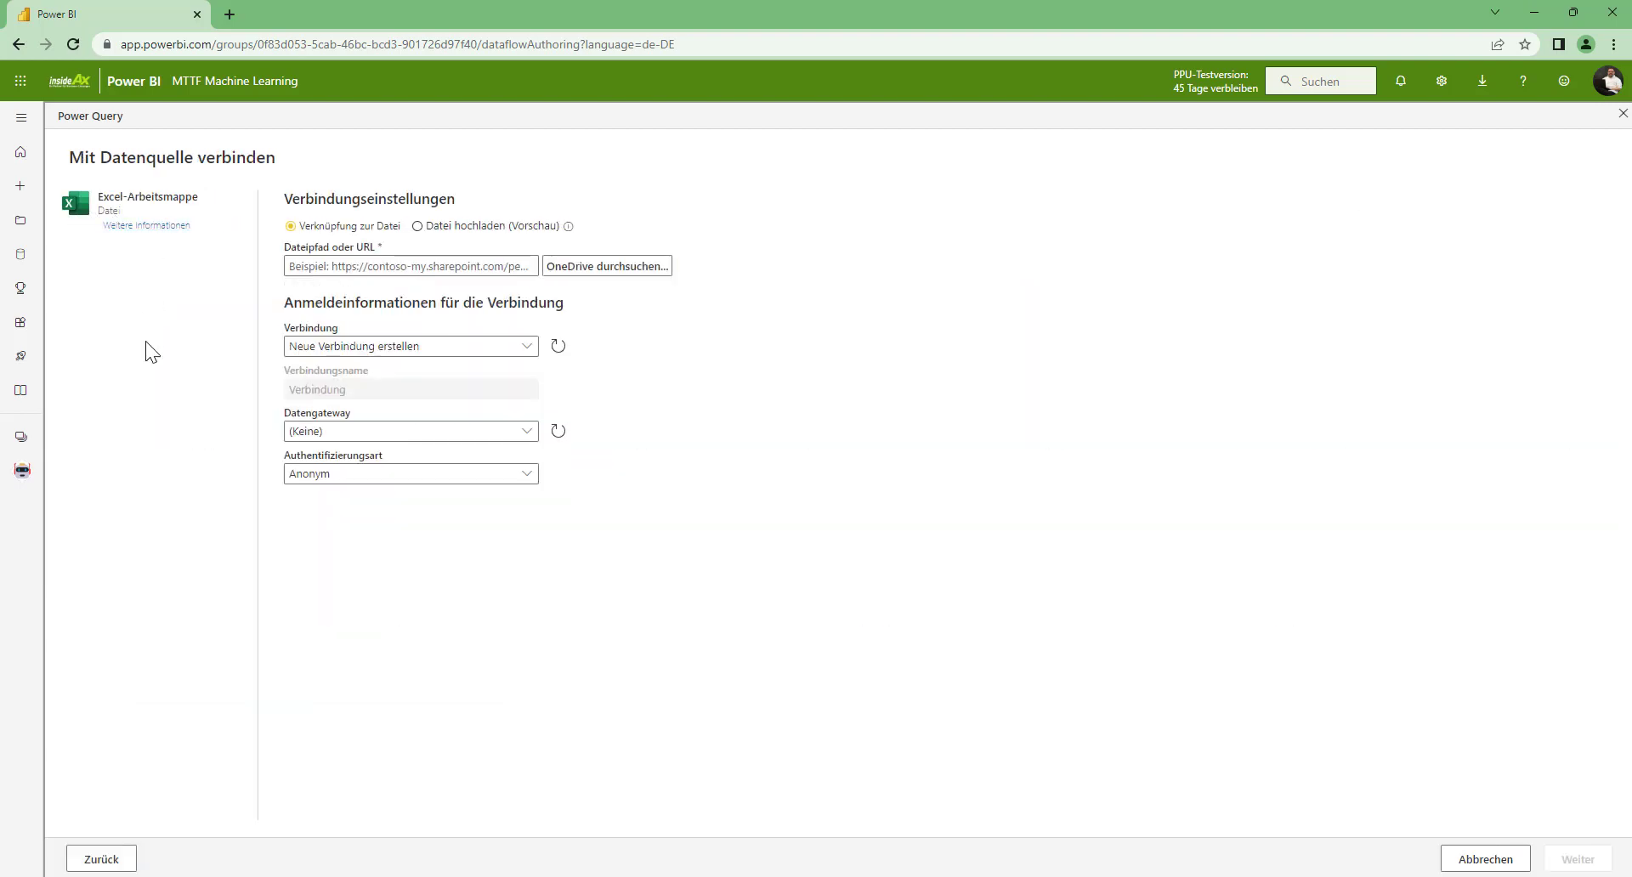
left_click(417, 227)
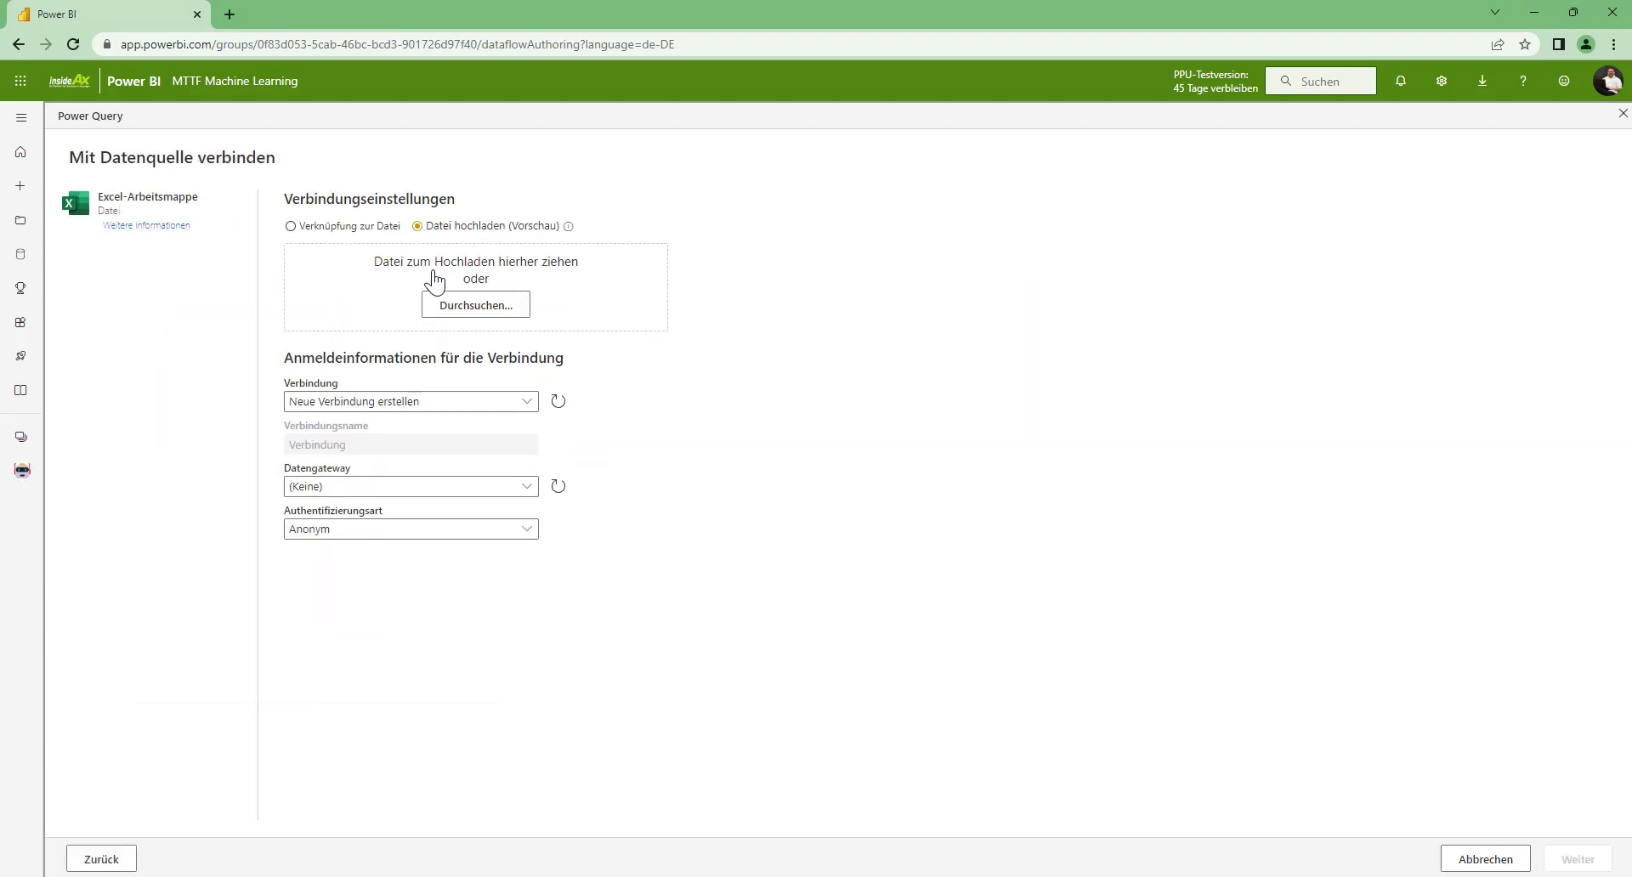
left_click(450, 314)
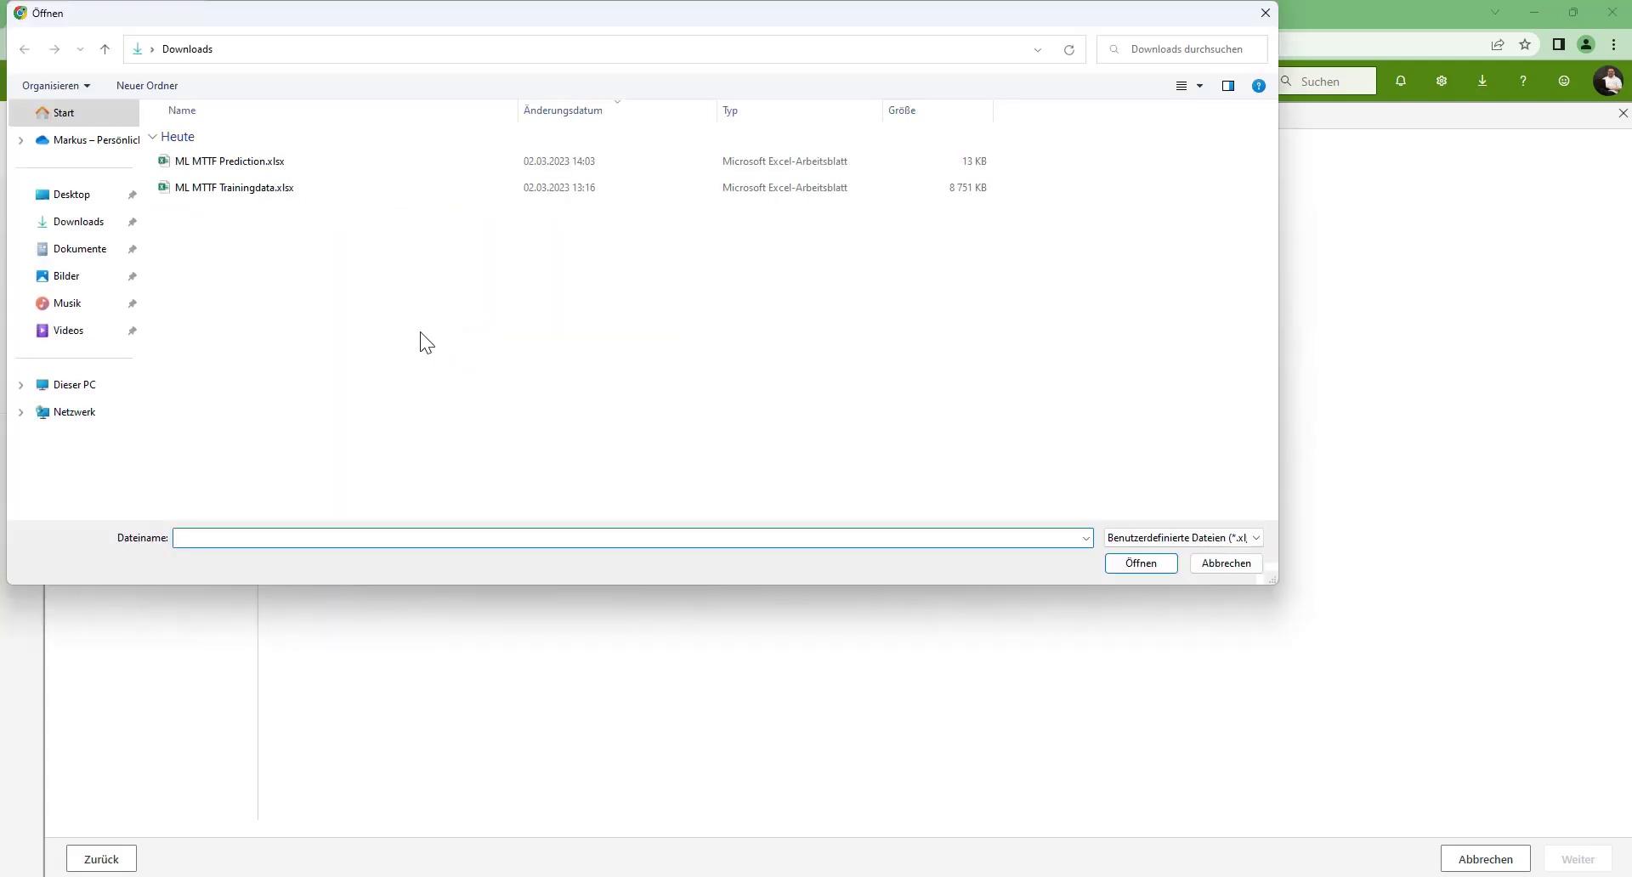
left_click(219, 189)
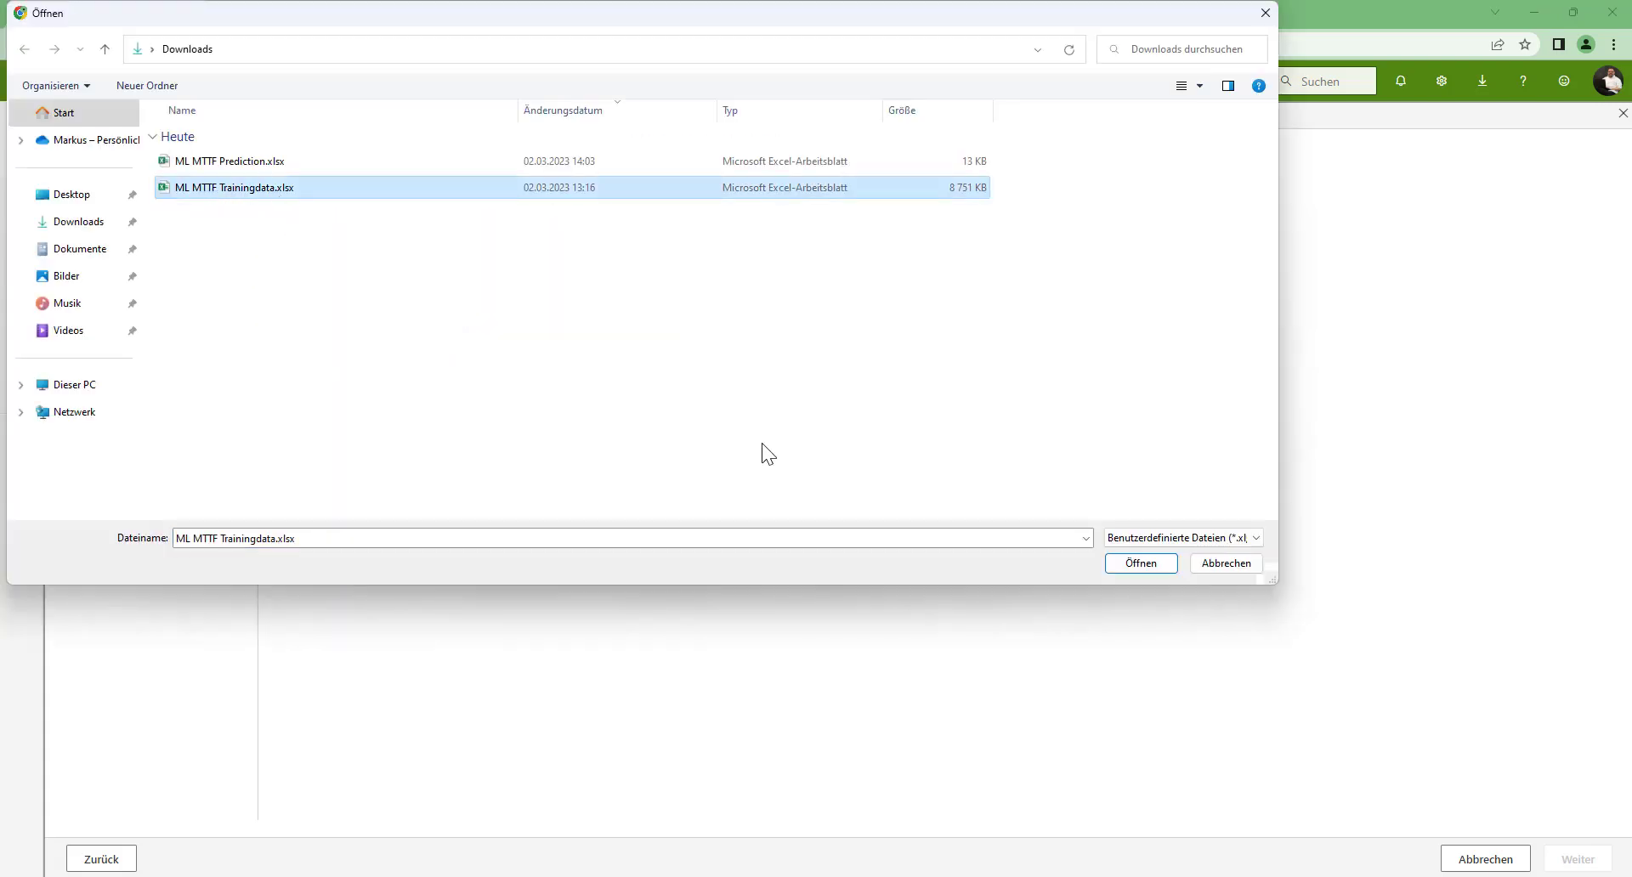
left_click(1139, 568)
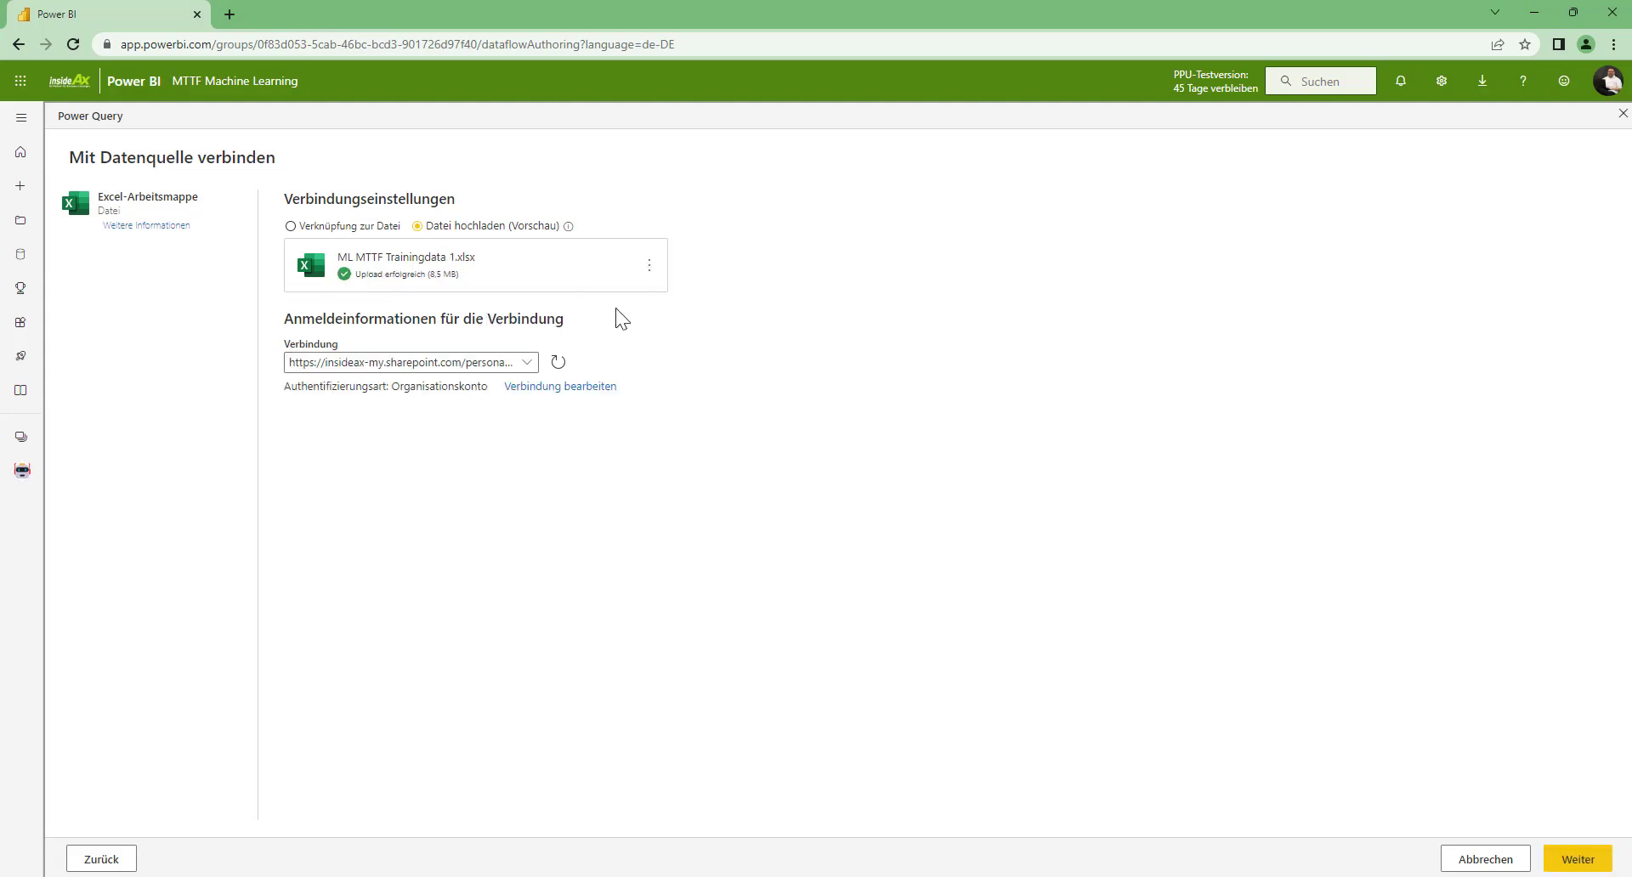
left_click(1566, 862)
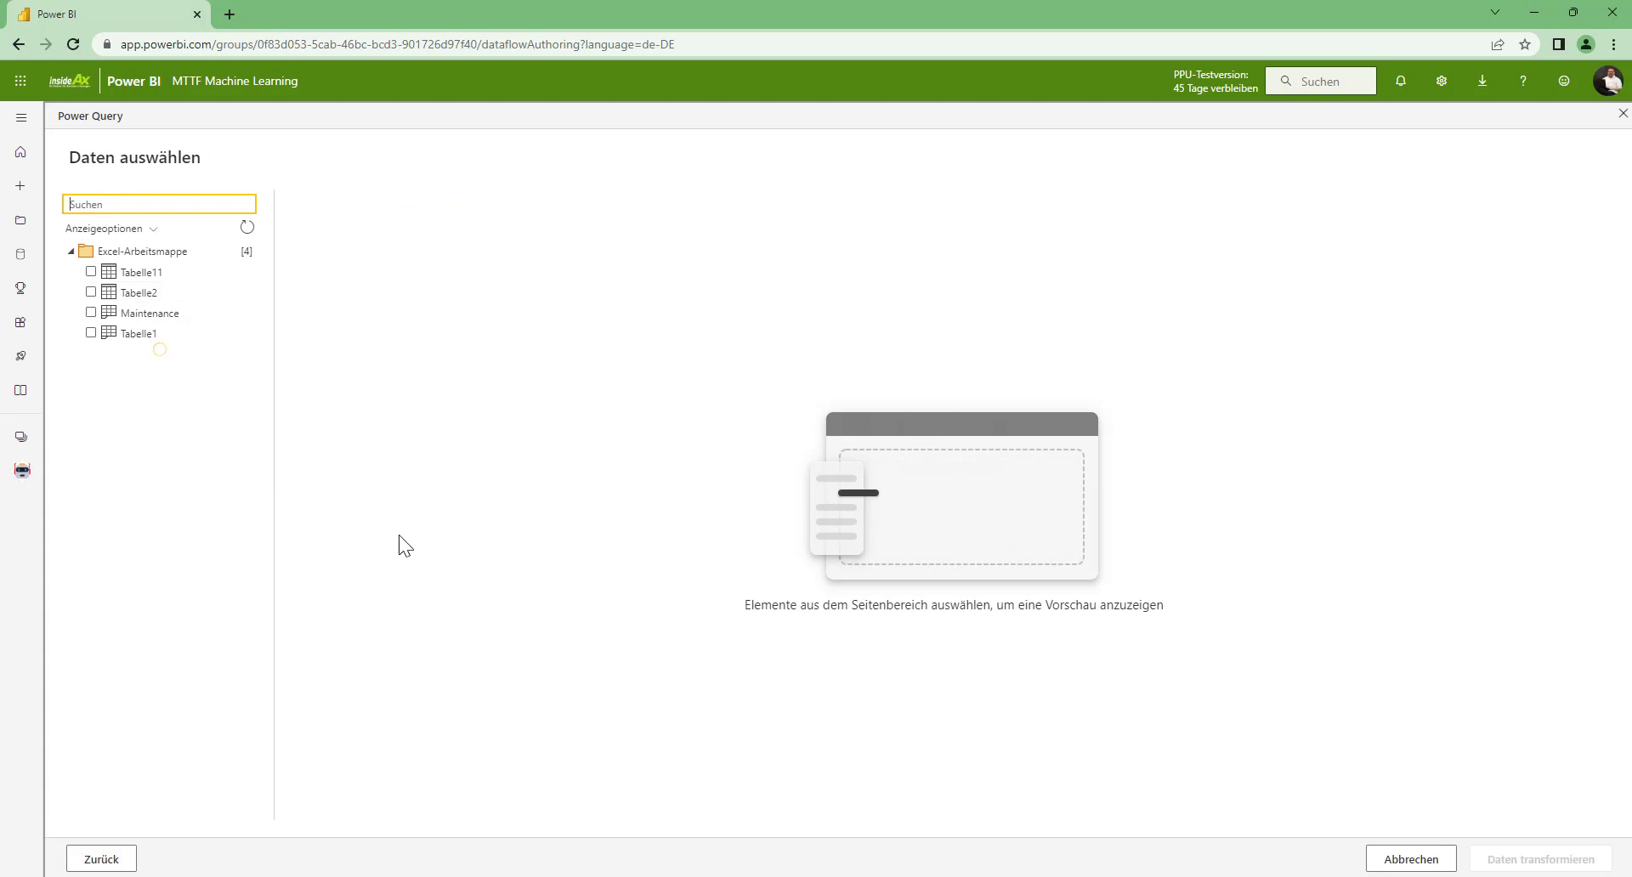
Step: Select the Maintenance table, then save and close the Power Query editor
left_click(91, 315)
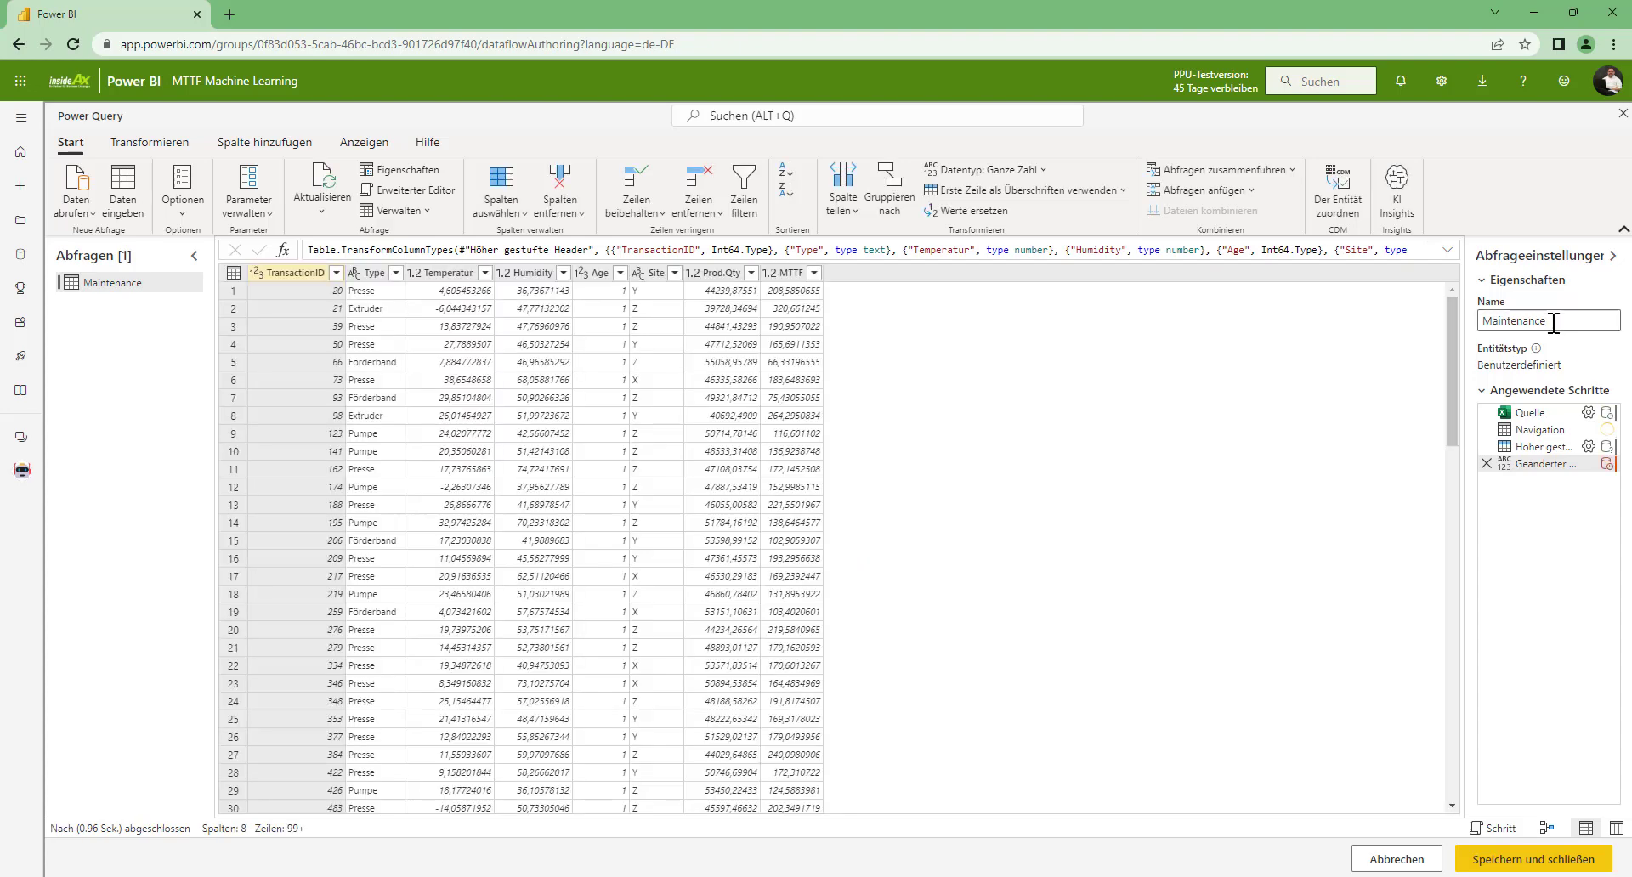
left_click(1527, 865)
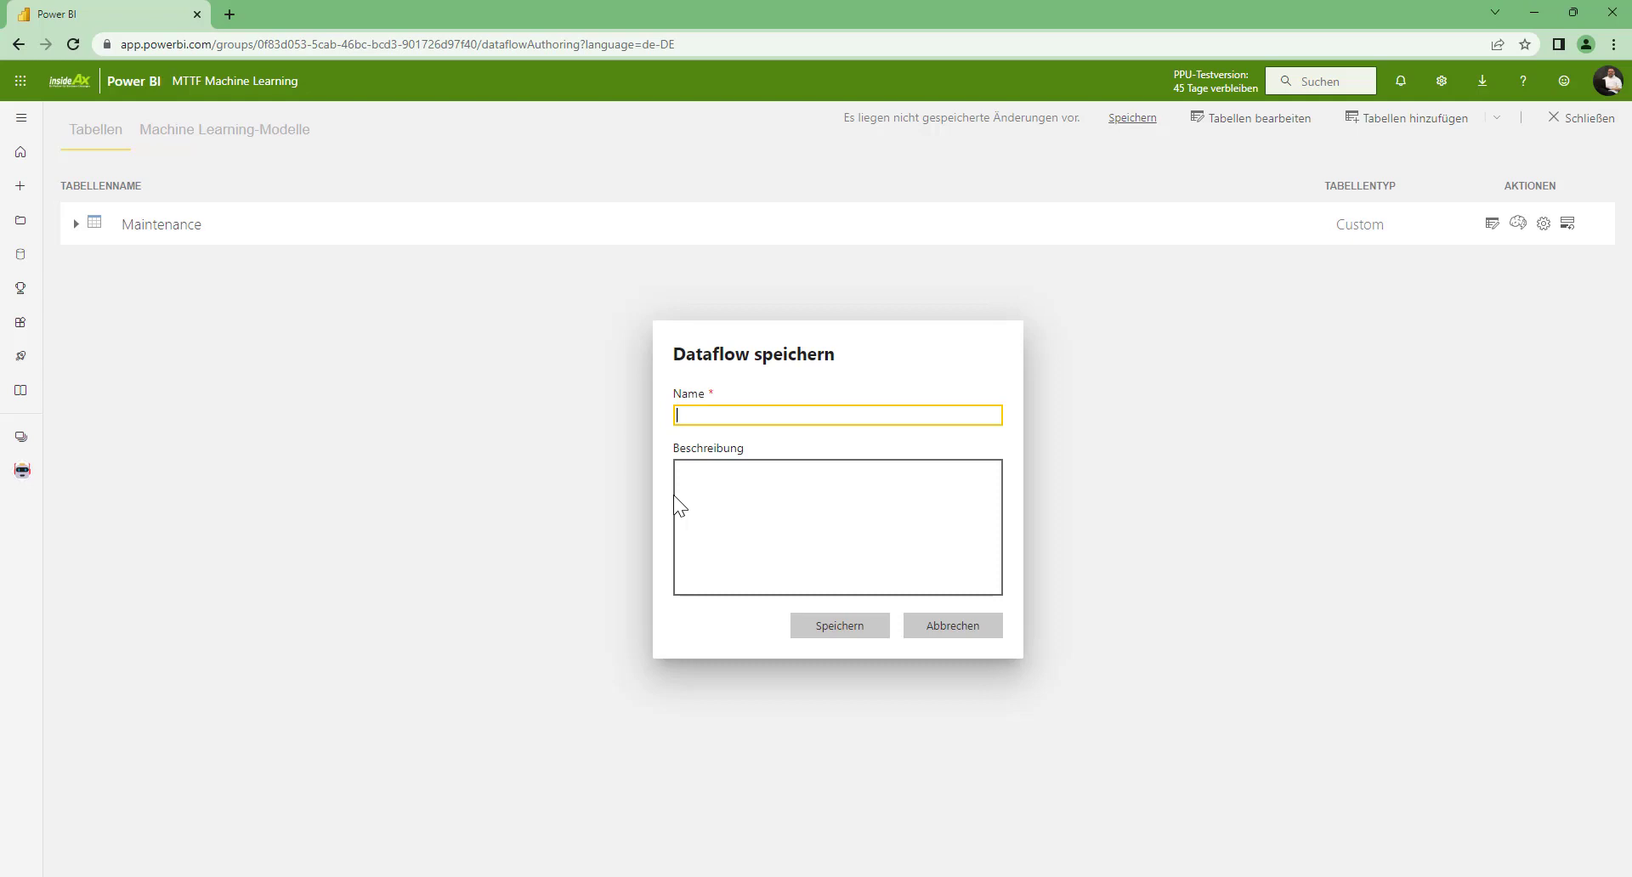
Step: Save the dataflow as 'ML MTTF' and refresh its data immediately
type("ML")
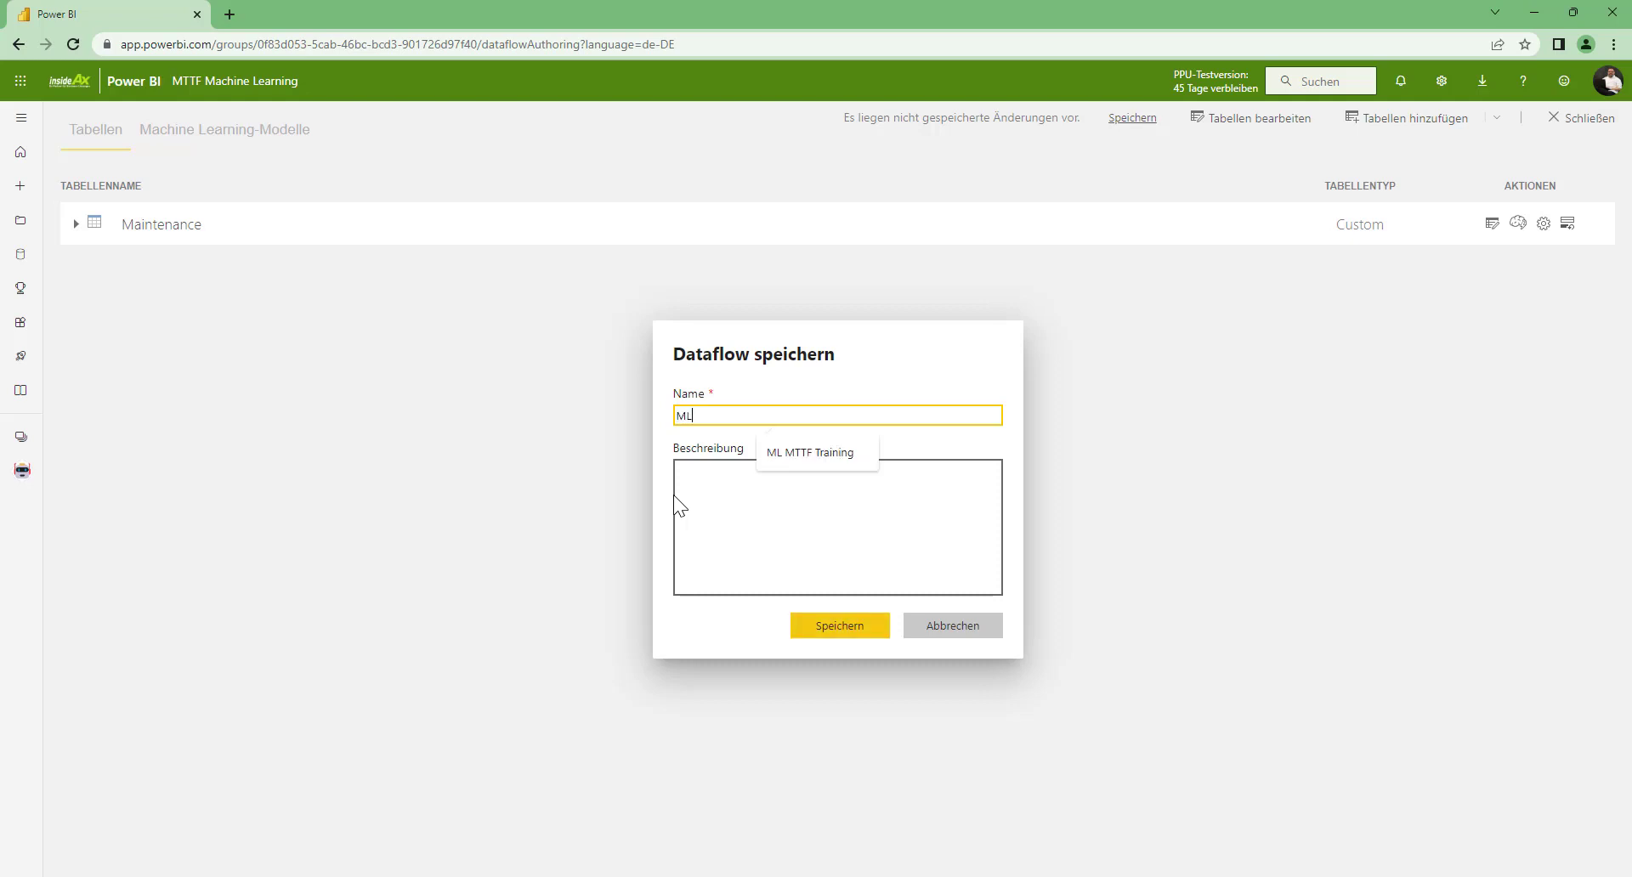
type(" MTTF")
left_click(721, 509)
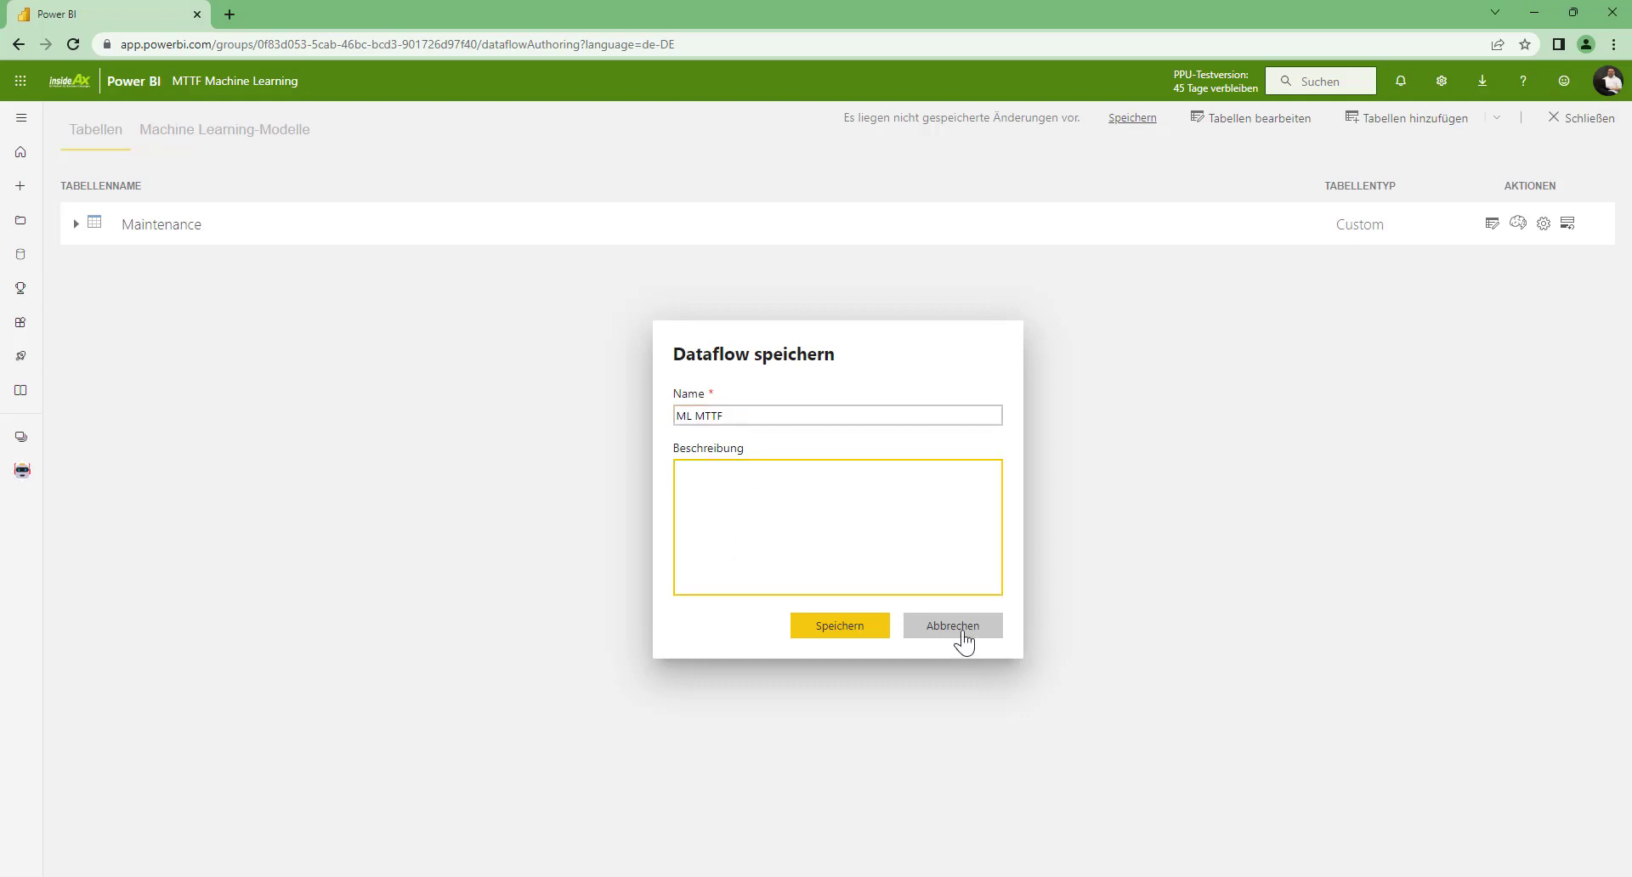
left_click(839, 628)
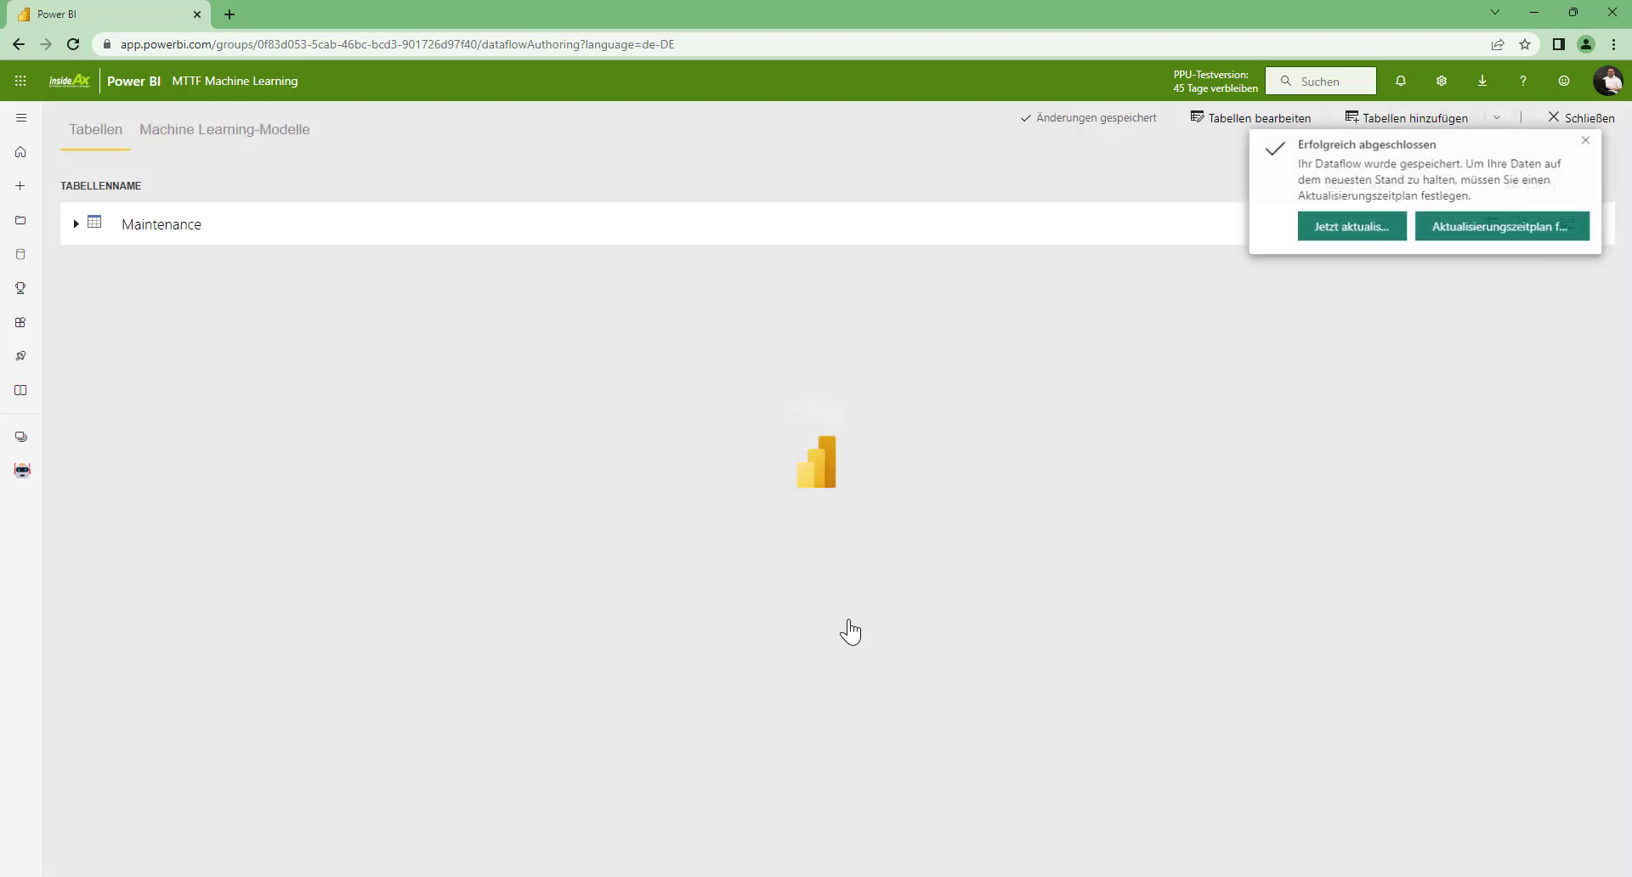
left_click(1324, 238)
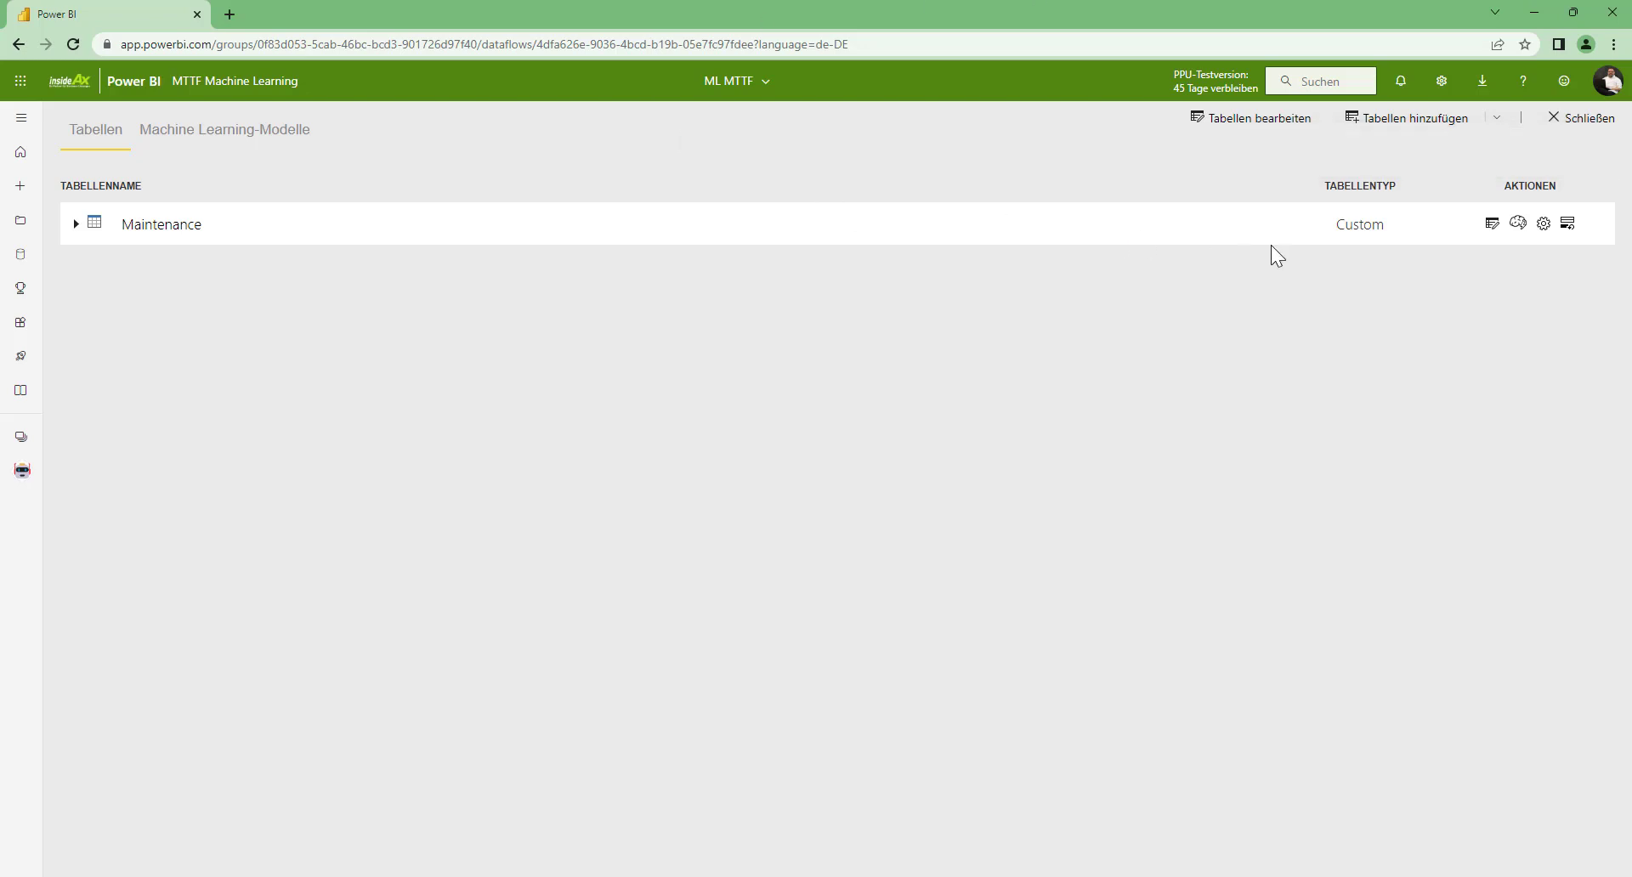
Step: Add a machine learning model on the Maintenance table with MTTF as the column to predict
left_click(1519, 224)
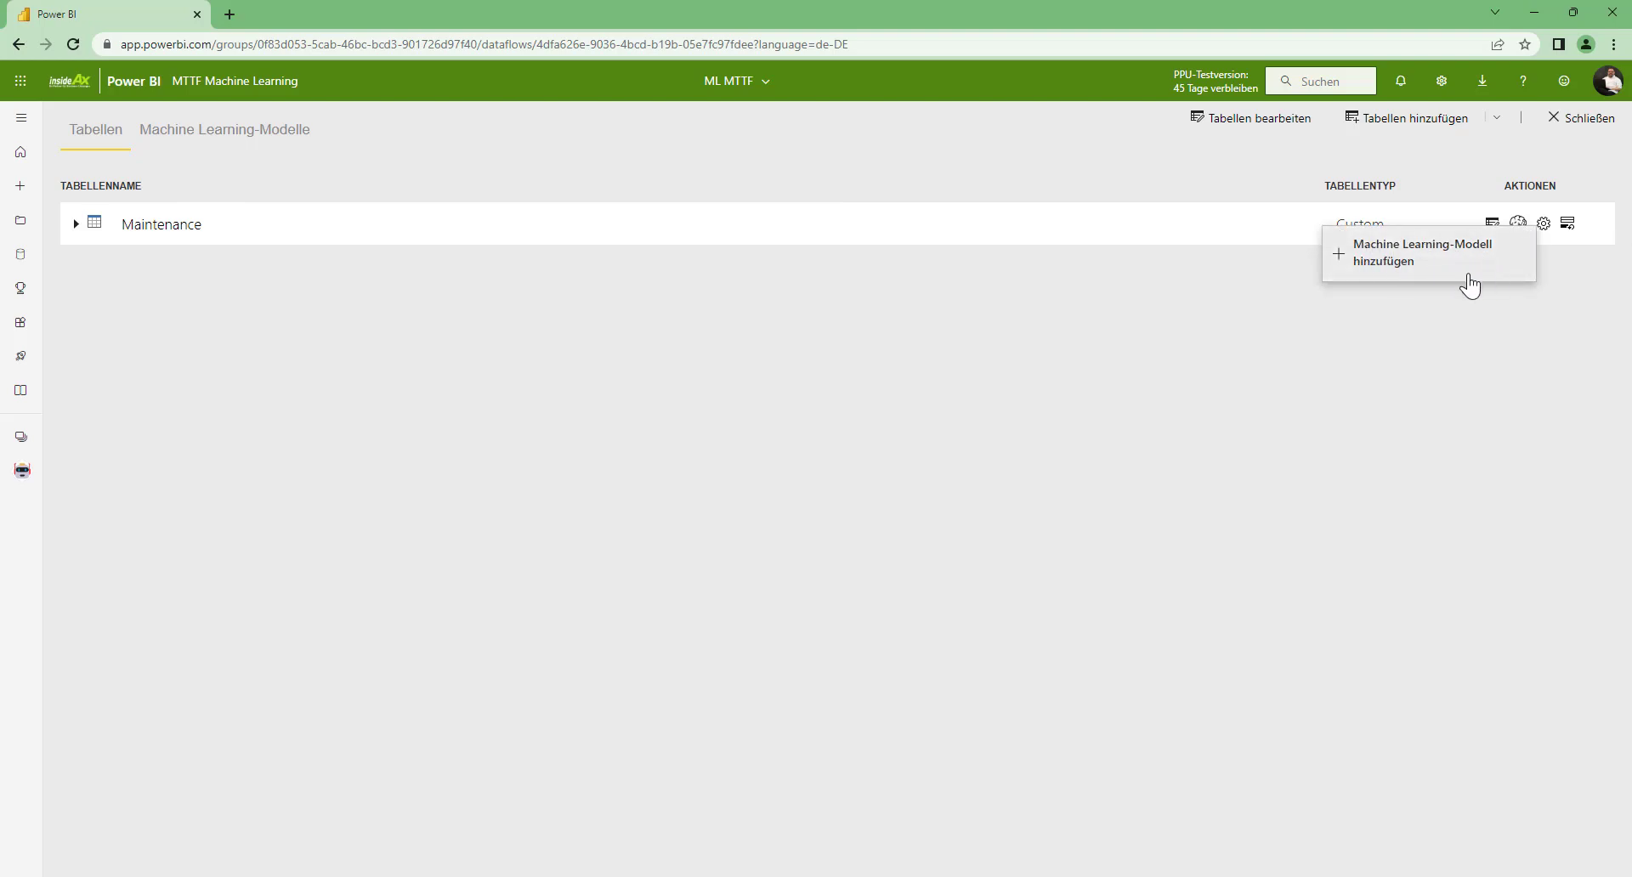
left_click(1377, 258)
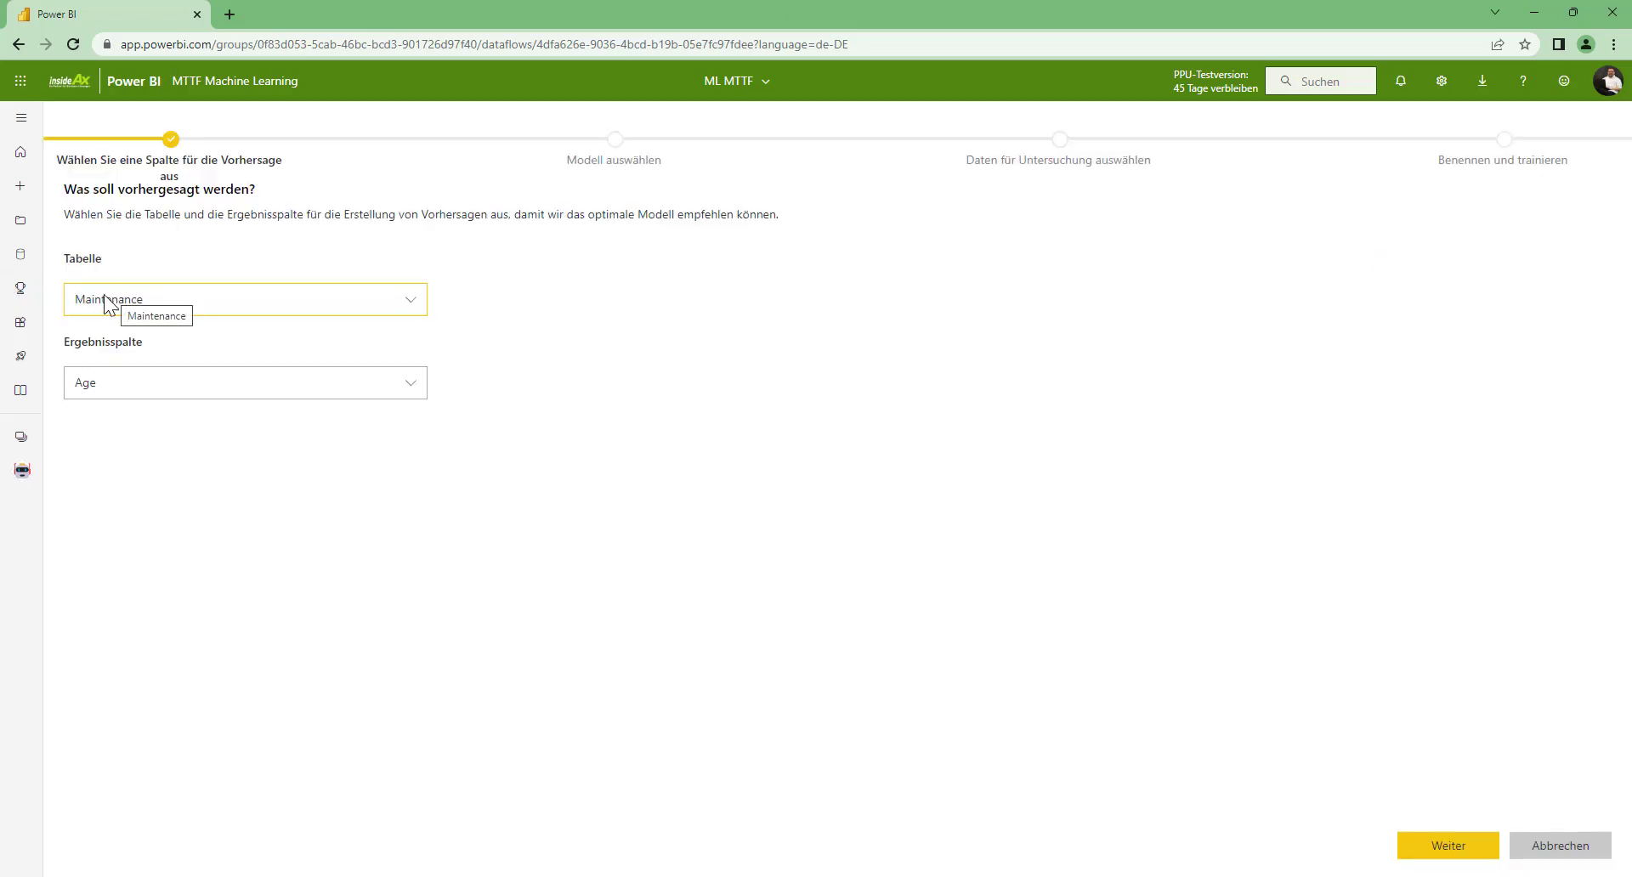
left_click(176, 303)
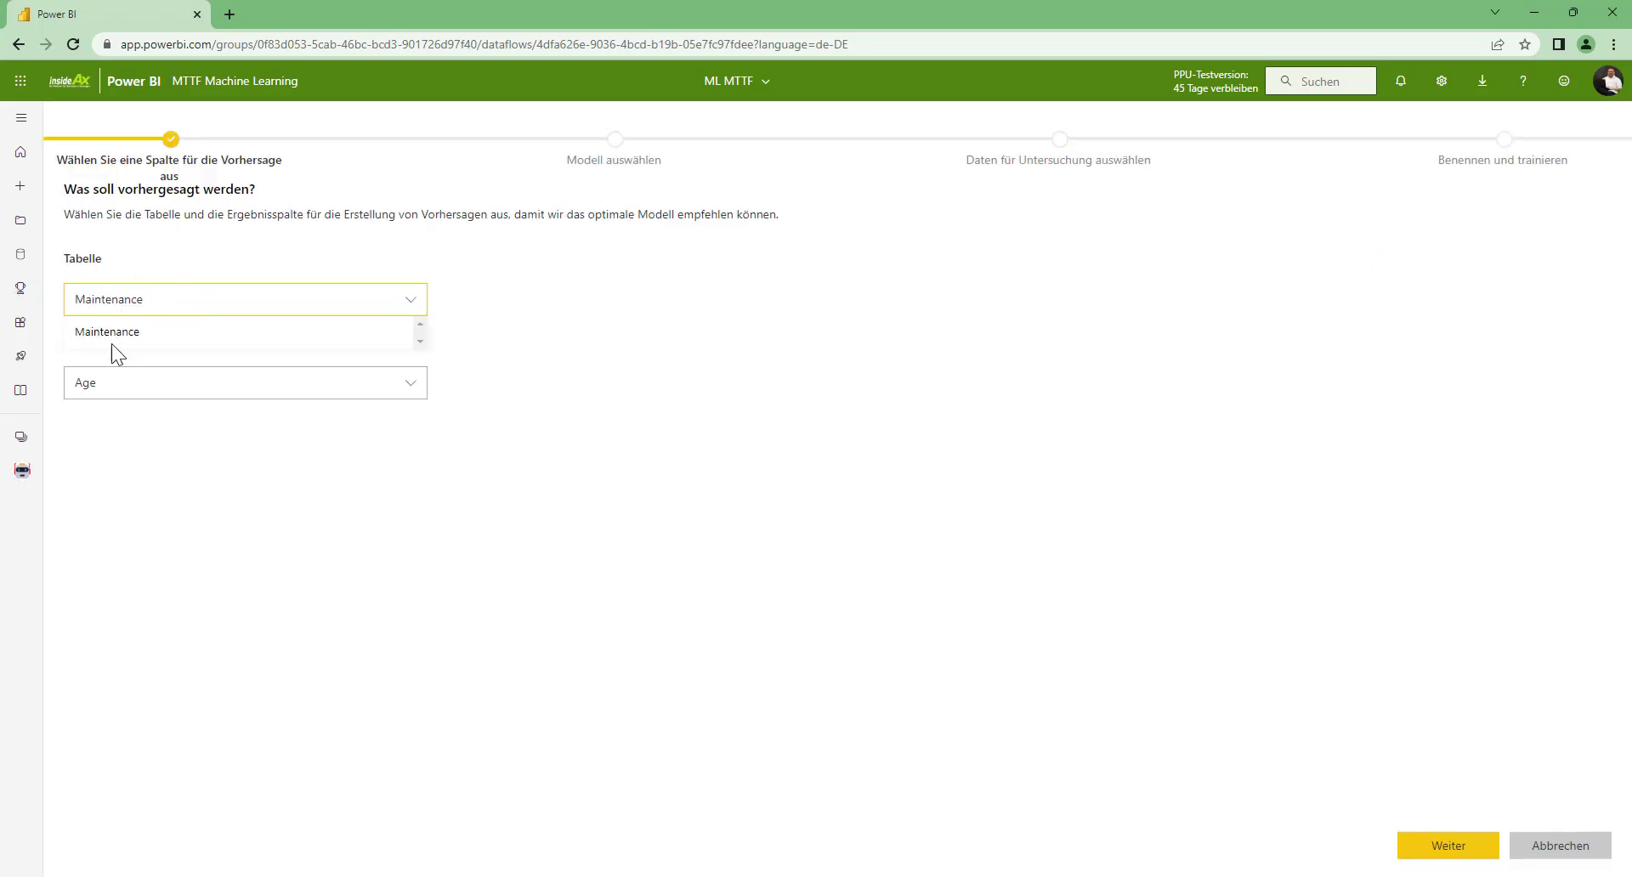
left_click(172, 299)
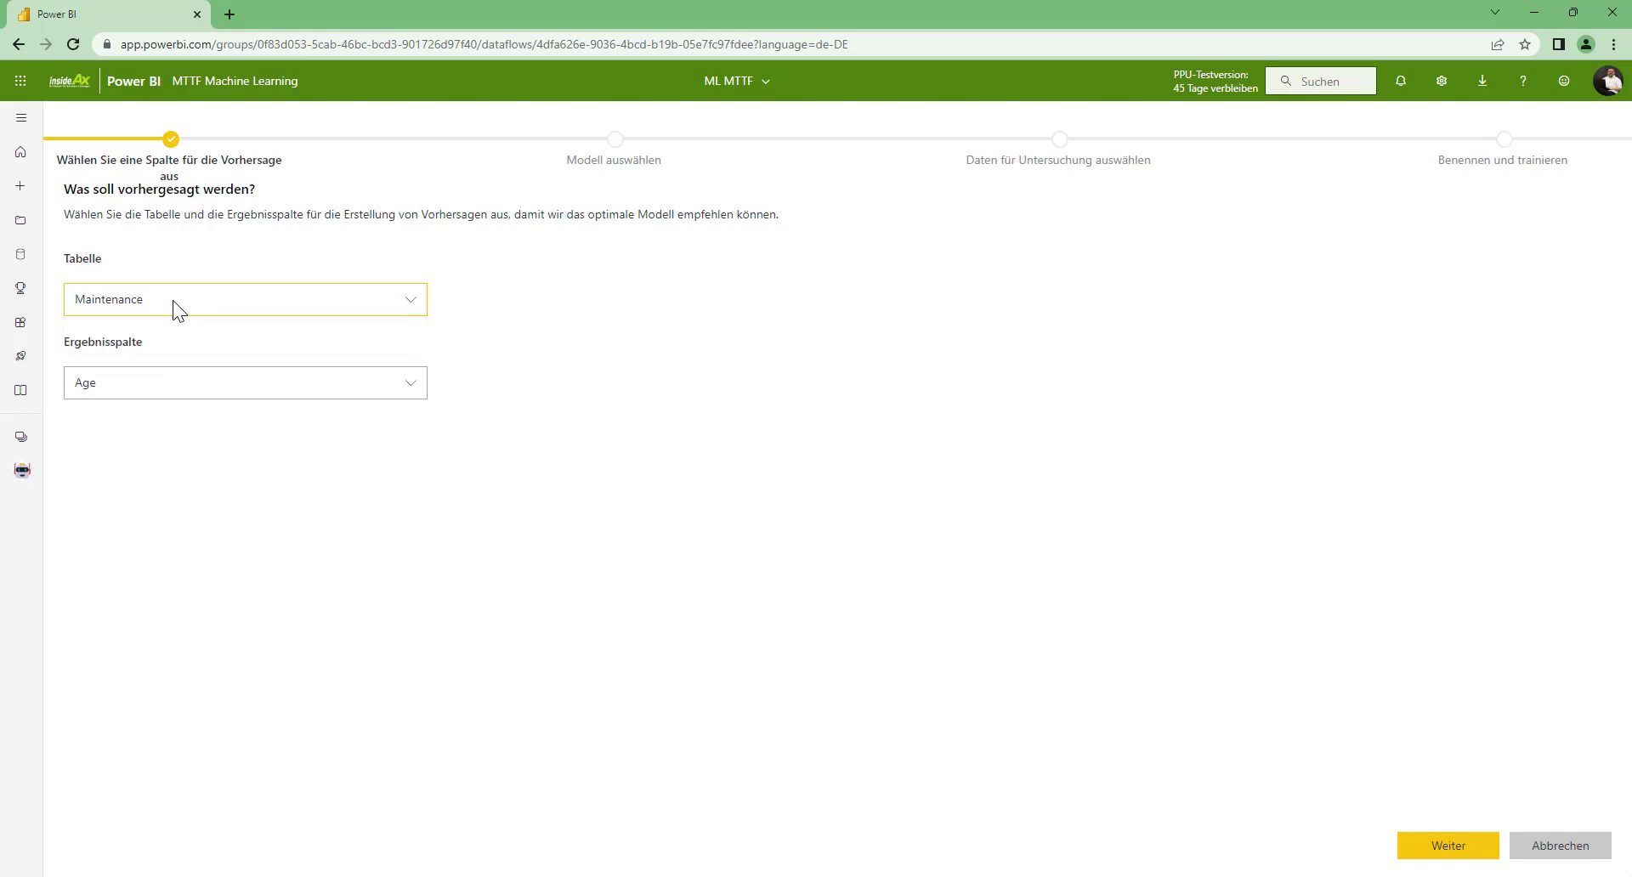
left_click(237, 389)
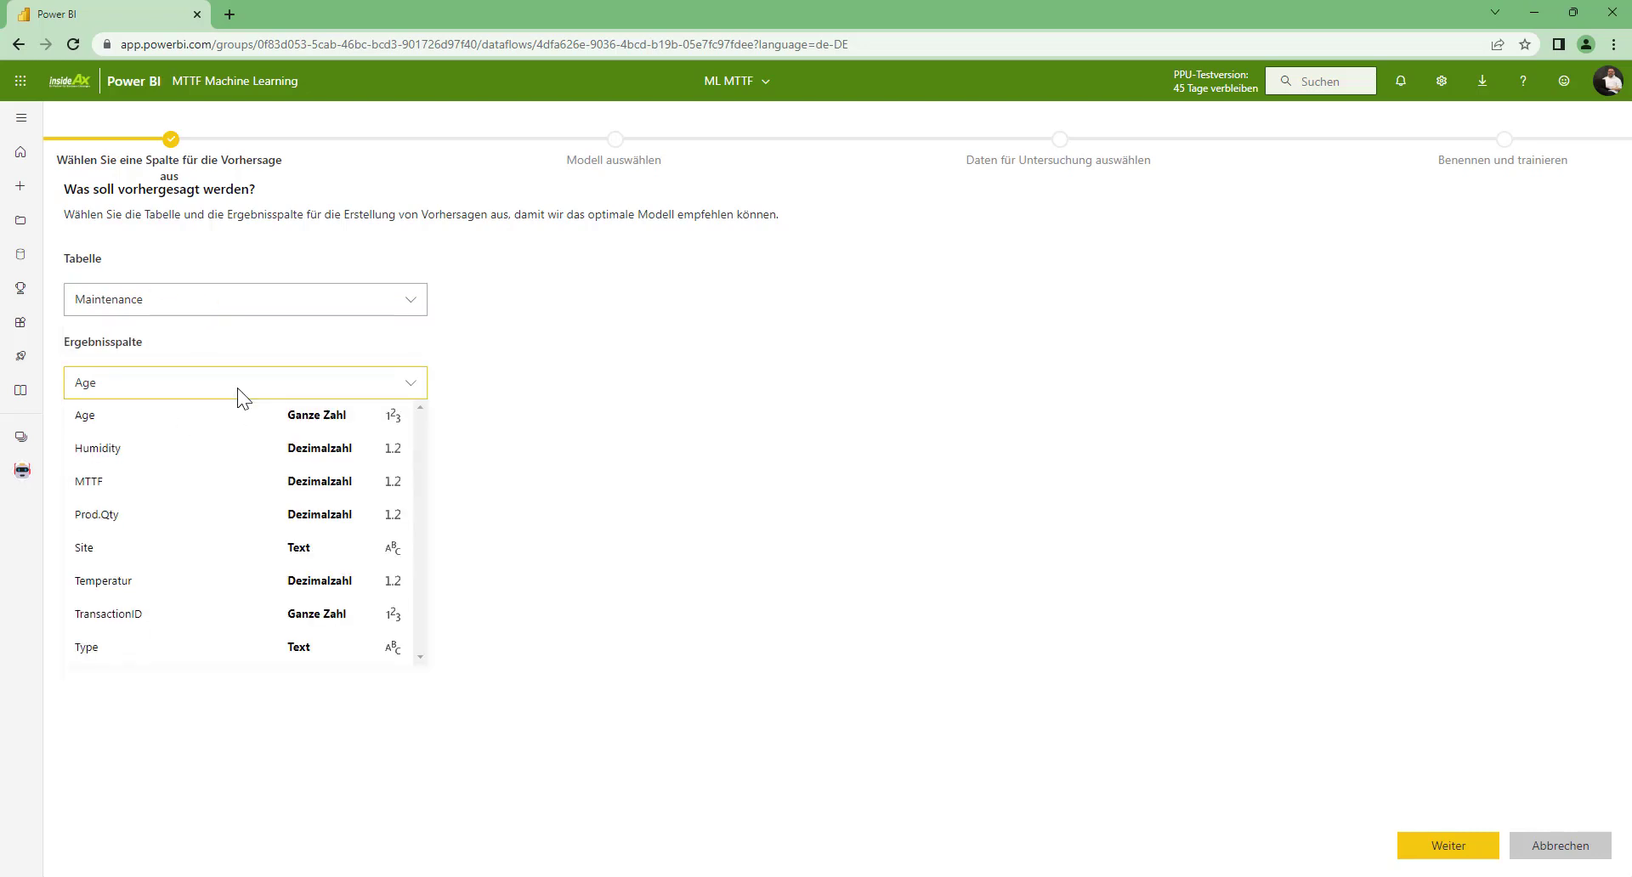
left_click(90, 482)
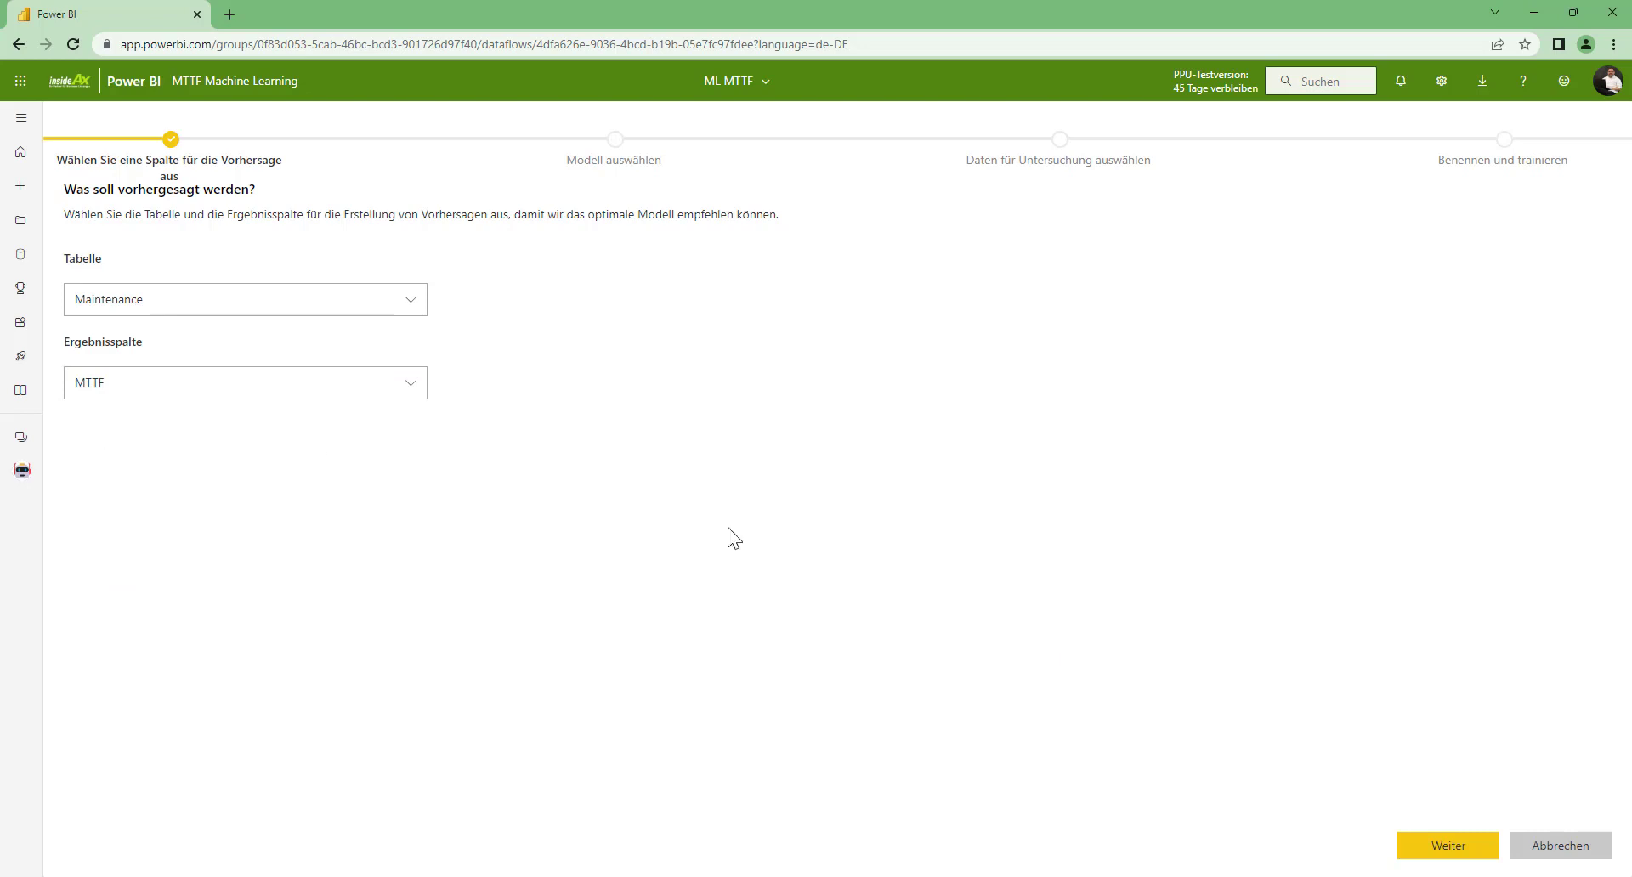
left_click(1445, 846)
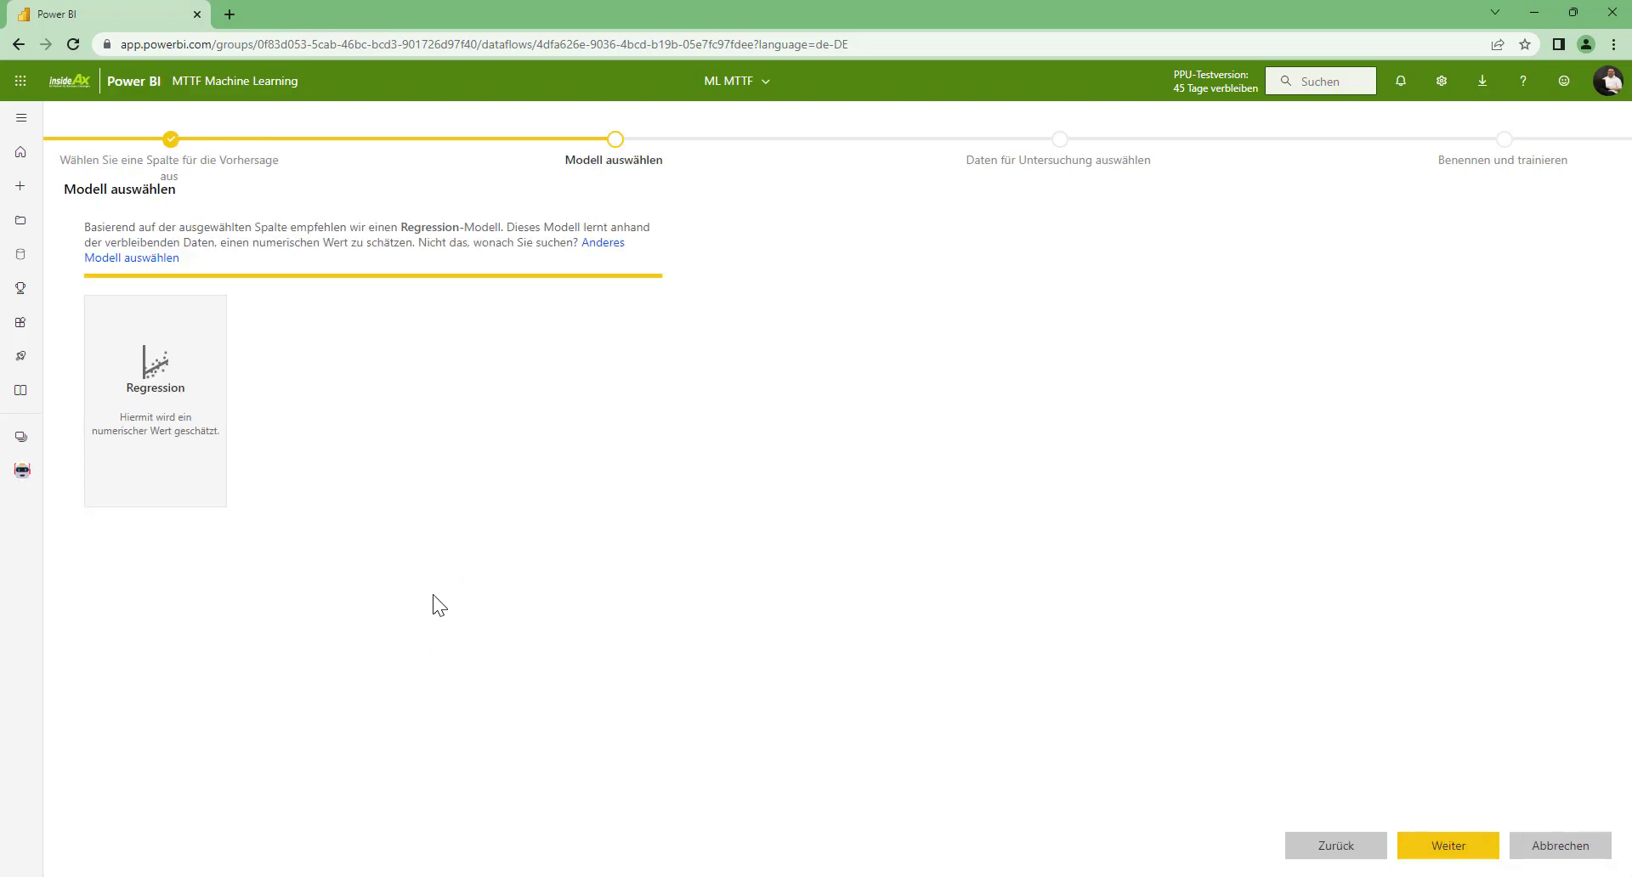
Step: Review the recommended Regression model type estimating a numeric MTTF value
mouse_move(139, 464)
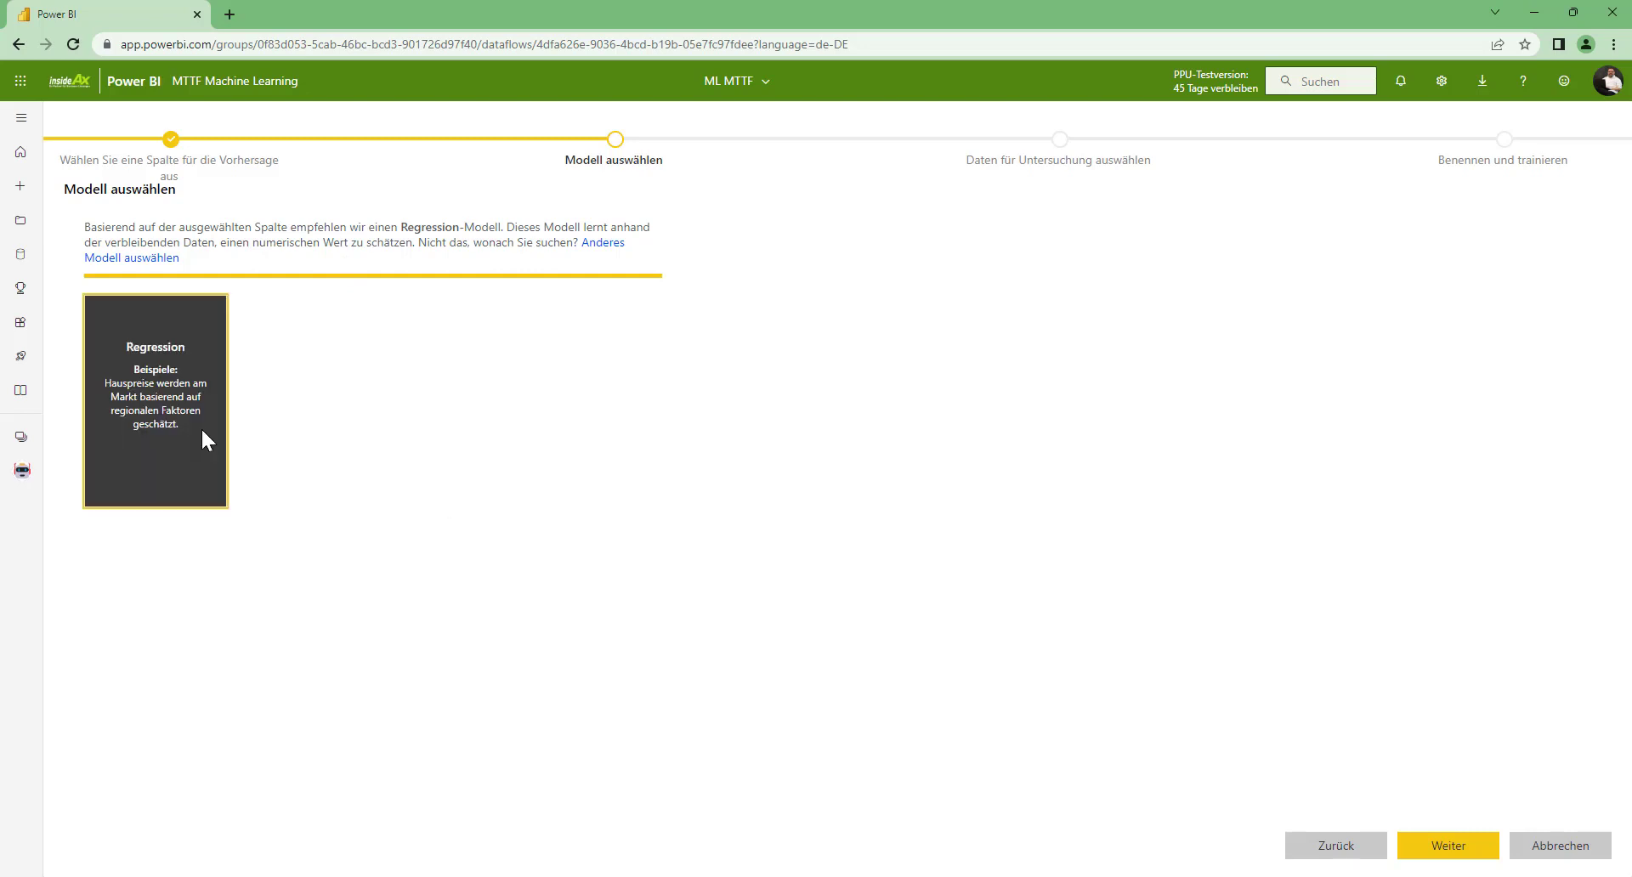
Step: Accept Regression, exclude TransactionID and include Site as model inputs
left_click(1455, 852)
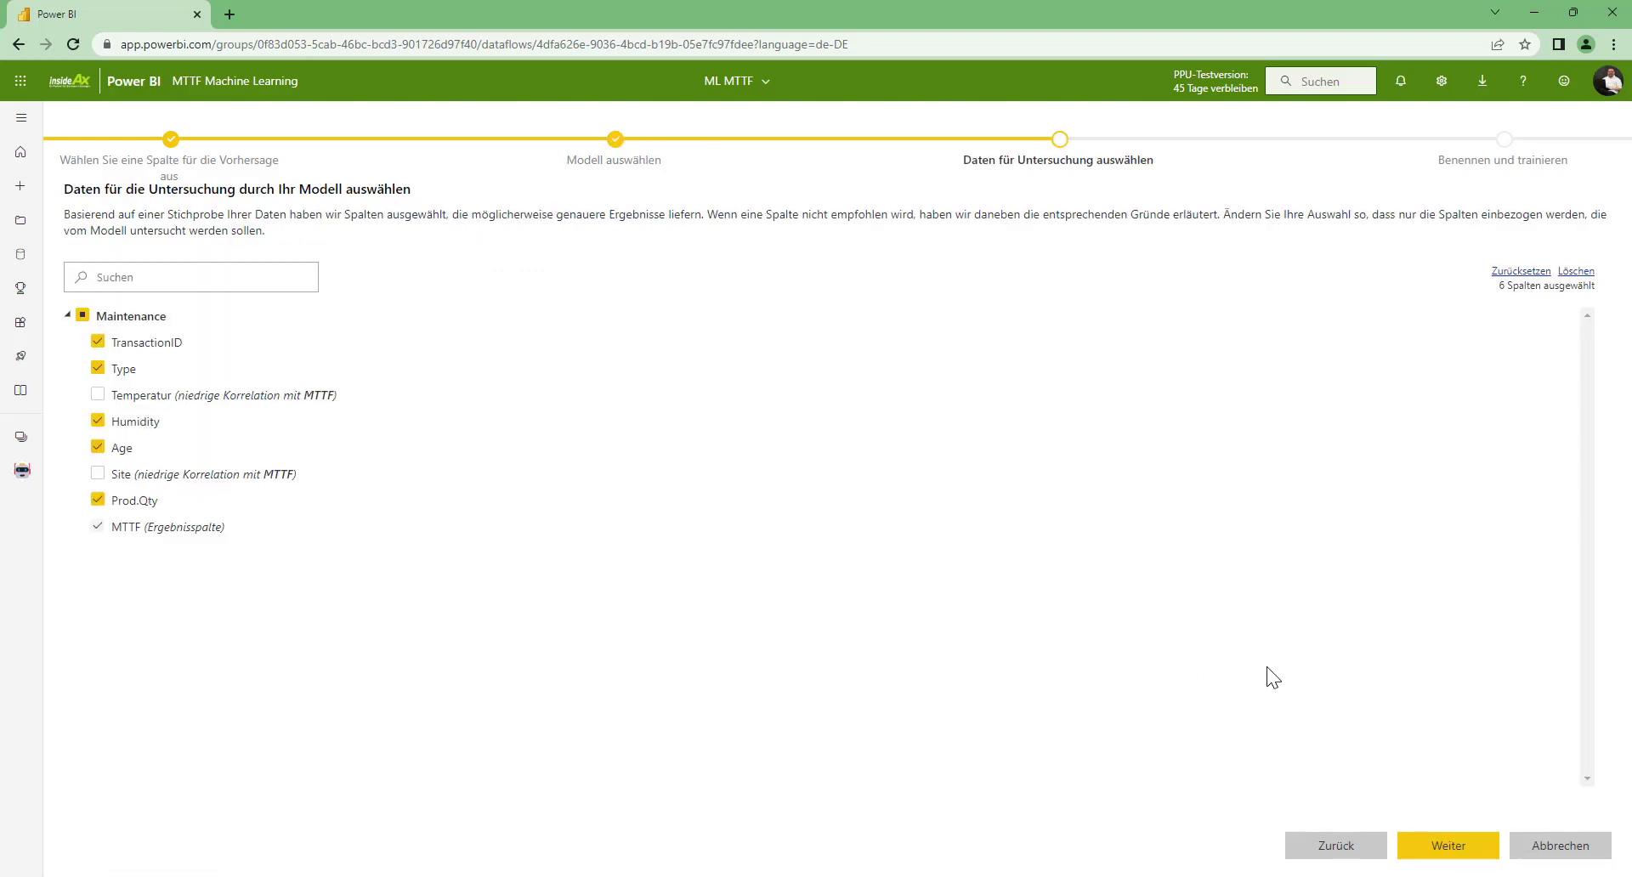
left_click(148, 345)
left_click(97, 477)
left_click(1442, 846)
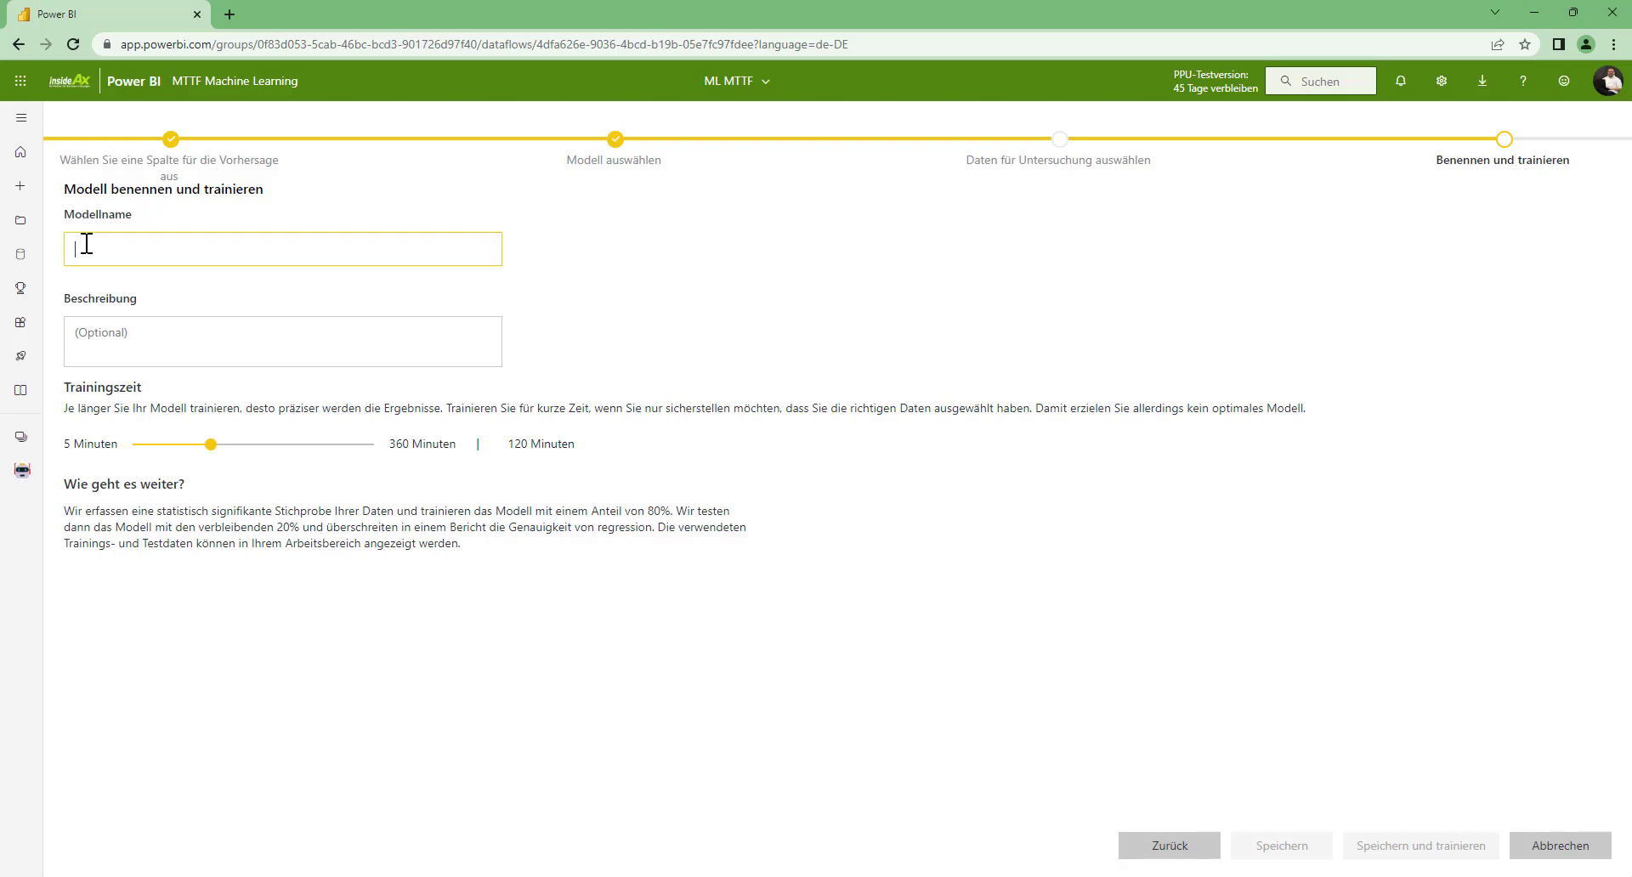
Step: Enter 'ML MTTF Model' as the model name
type("ML MTTF ")
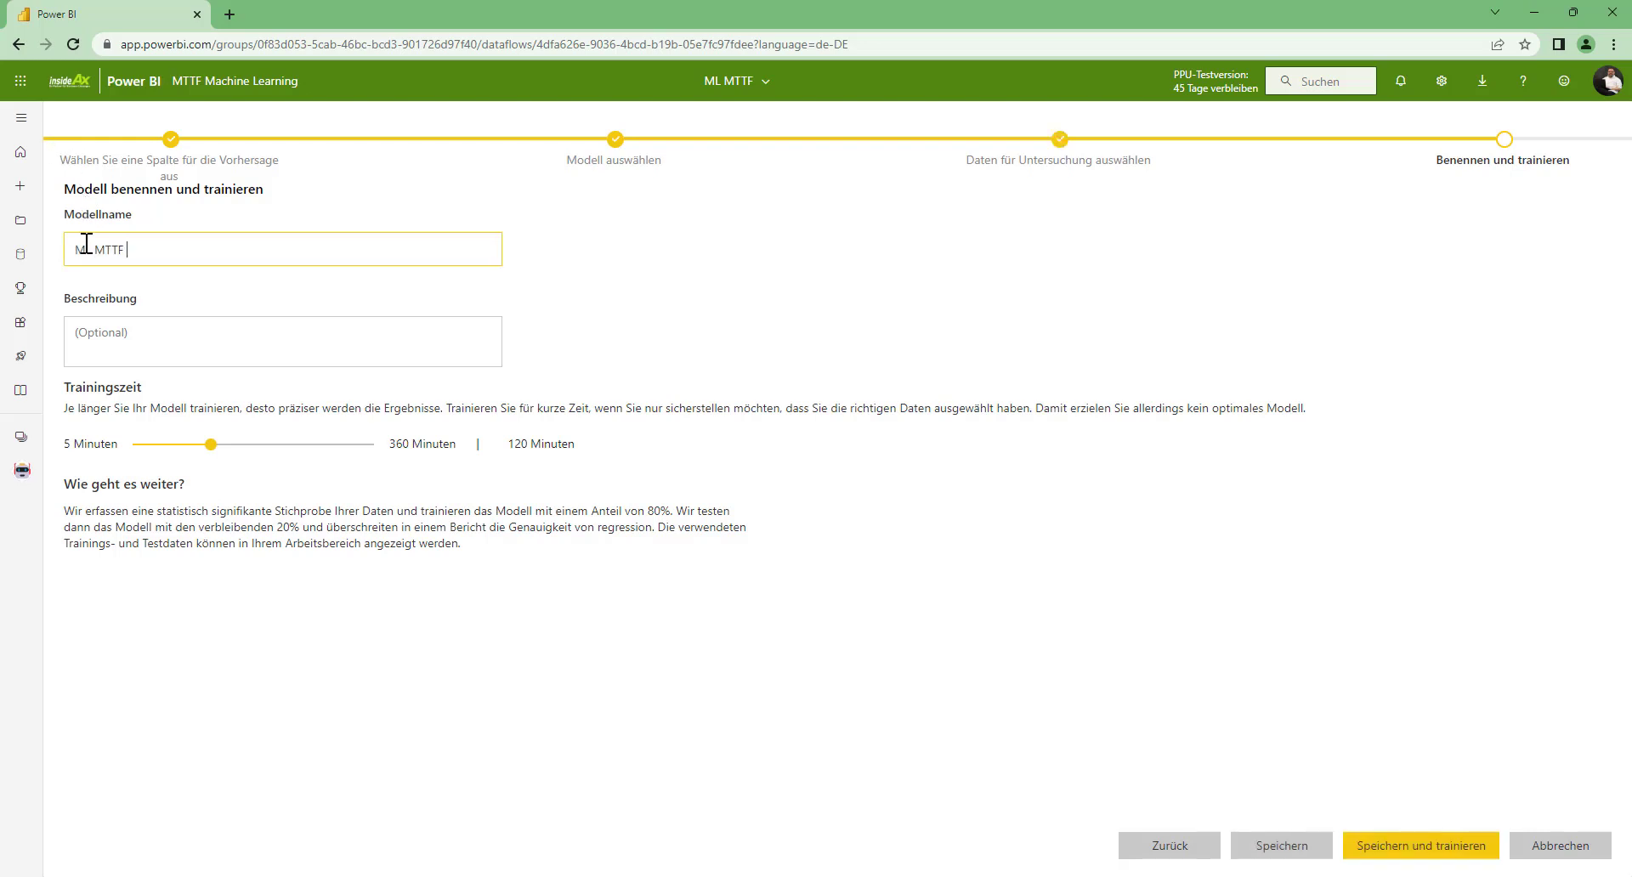
type("Model")
Step: Save ML MTTF Model and start its training
left_click(1412, 848)
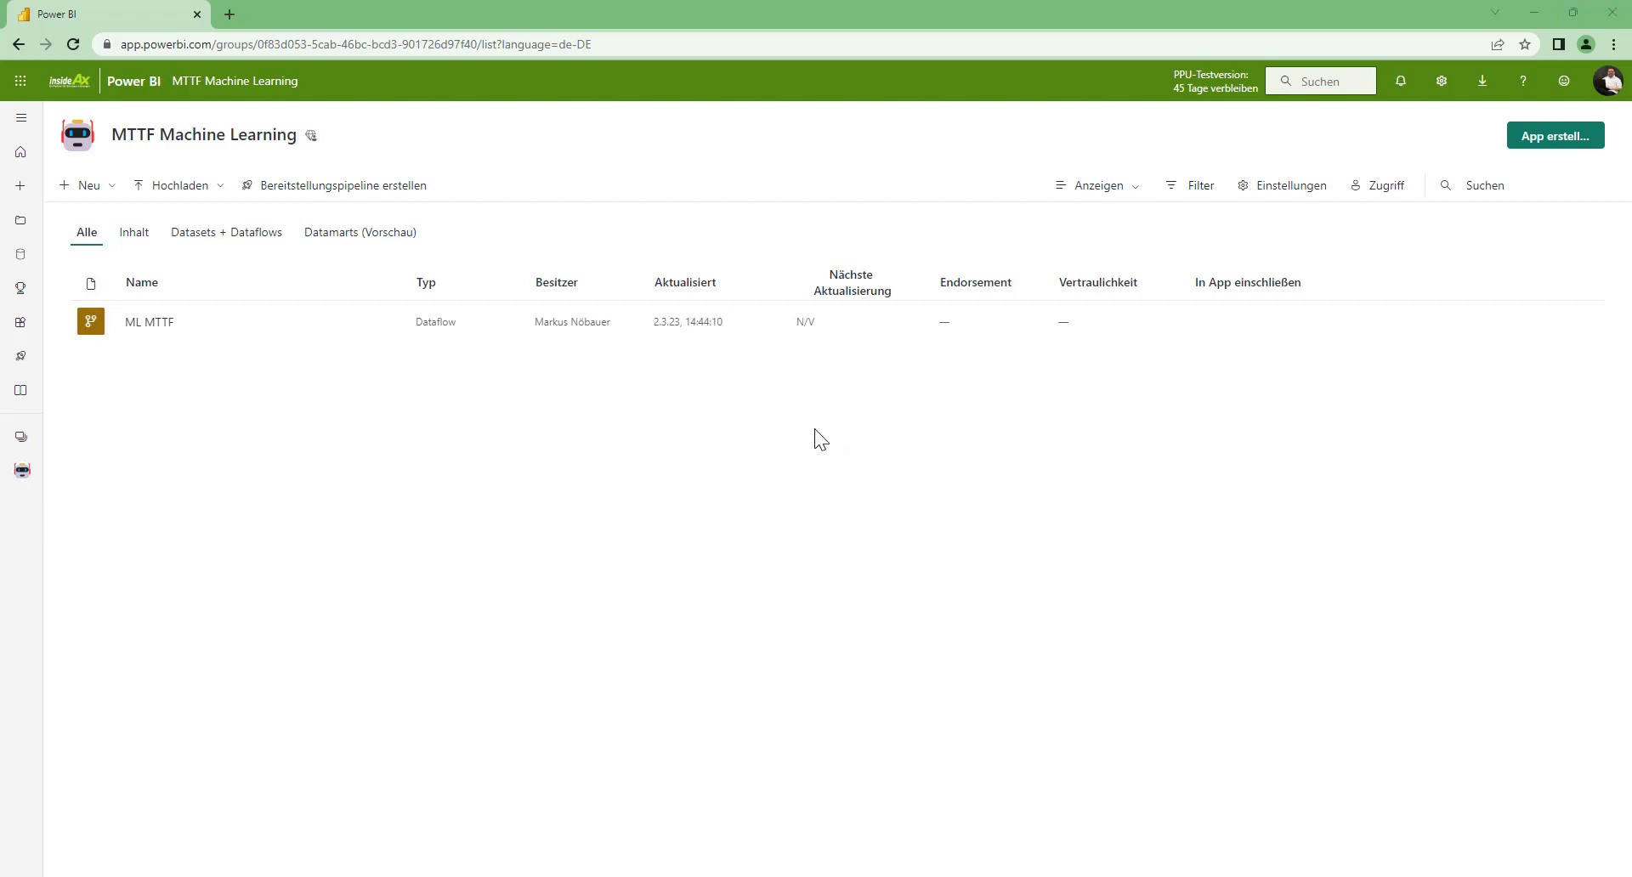
Step: Open the ML MTTF dataflow's Machine Learning-Modelle list showing the trained ML MTTF Model
left_click(149, 323)
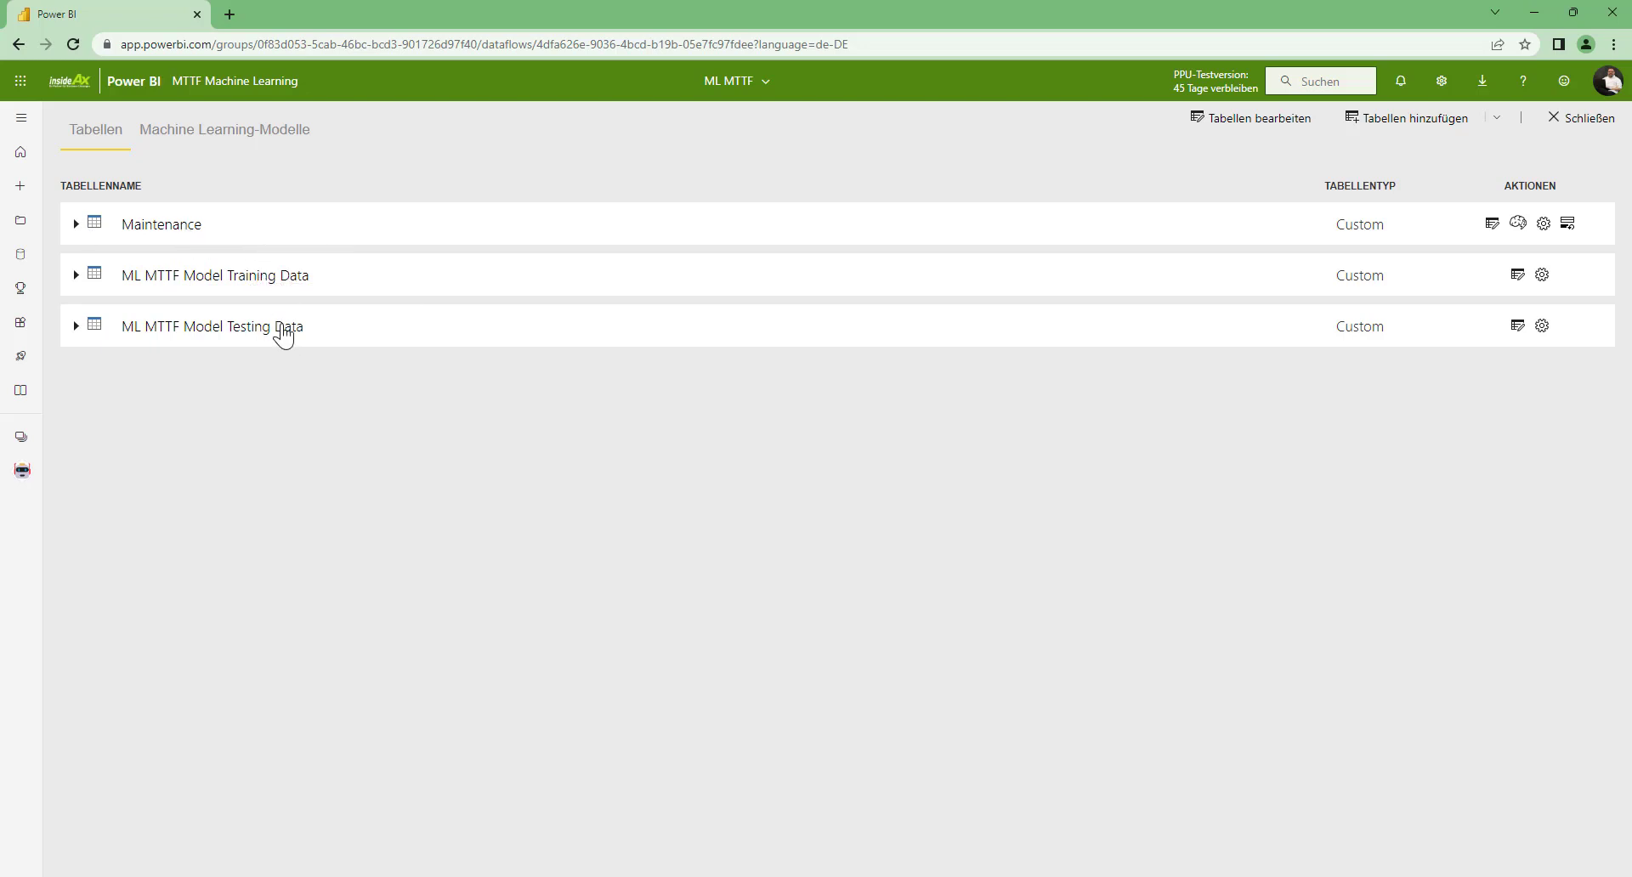
left_click(197, 139)
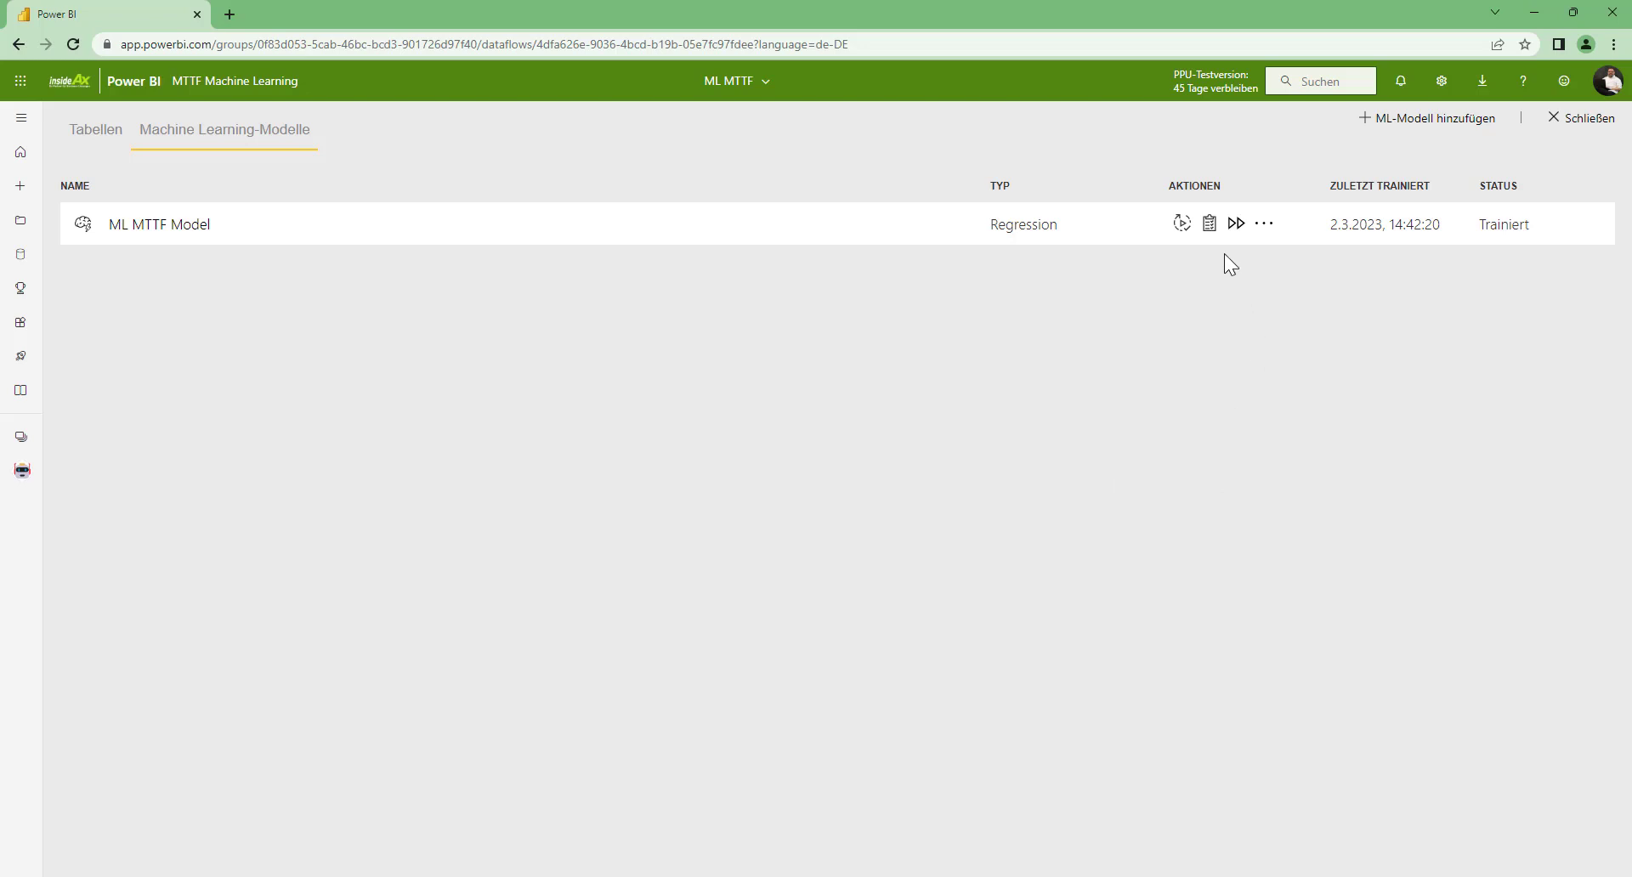
left_click(1208, 224)
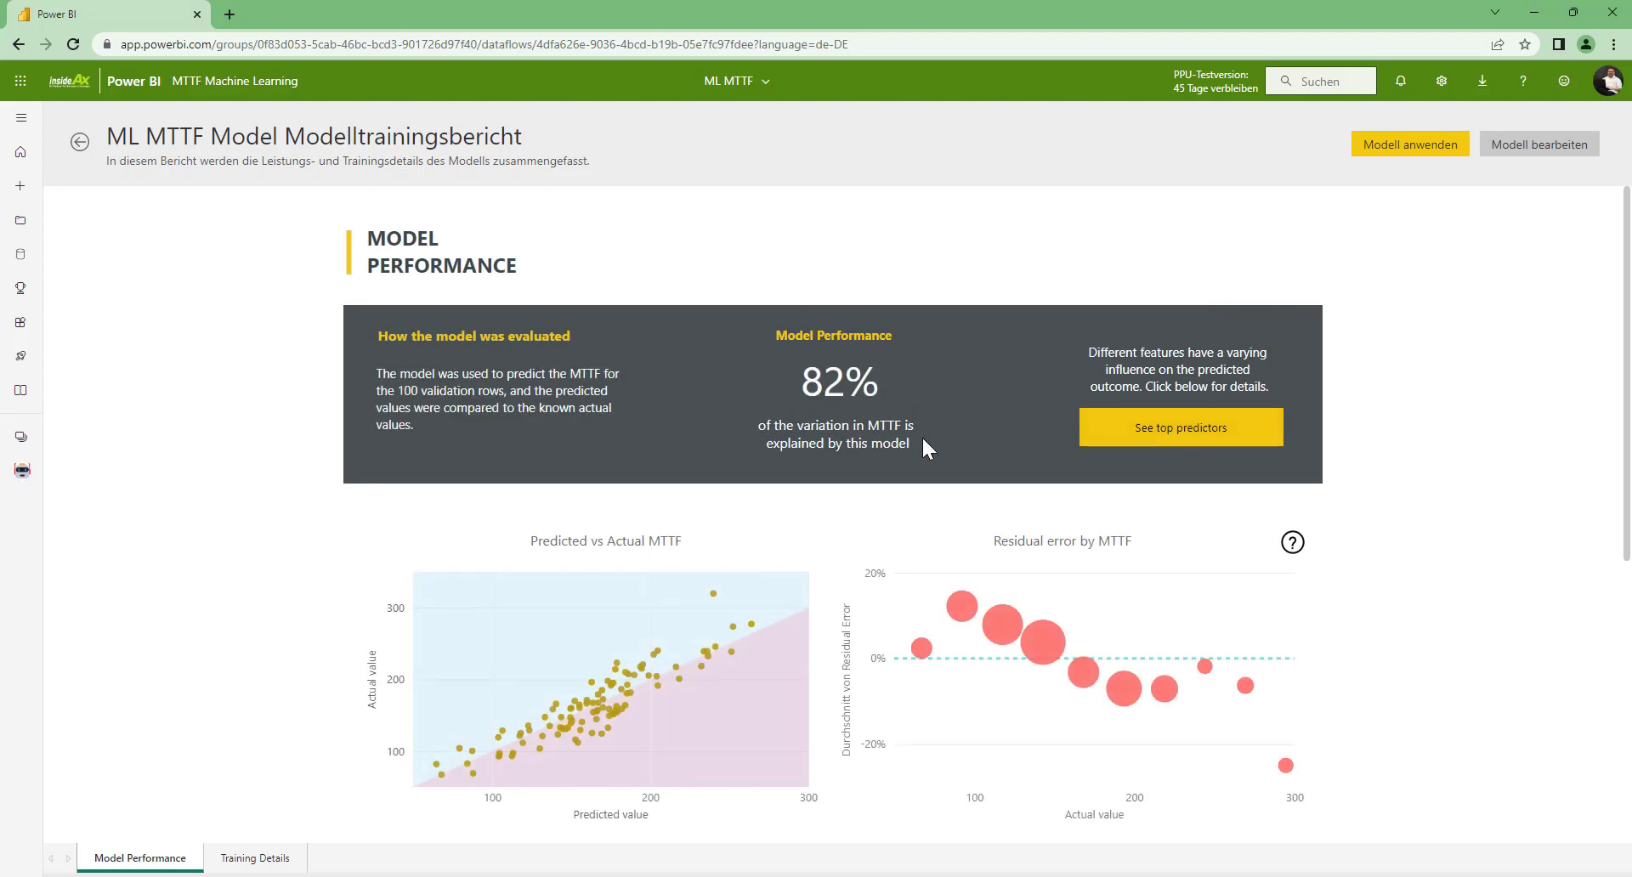
left_click(1149, 435)
scroll(1435, 471, "down", 2)
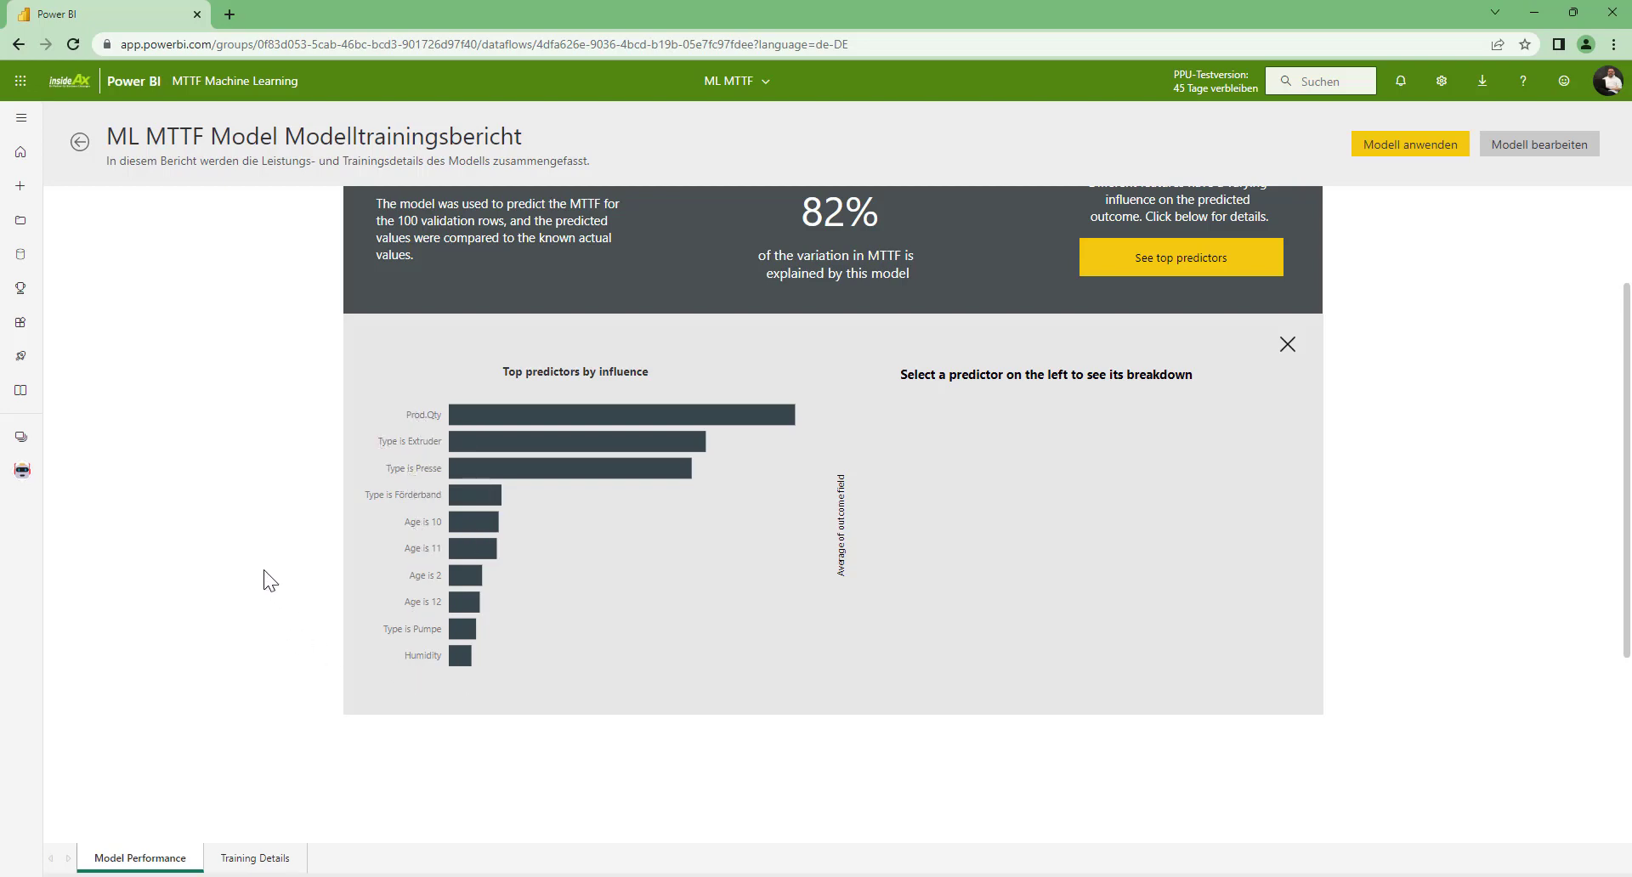
scroll(264, 569, "up", 1)
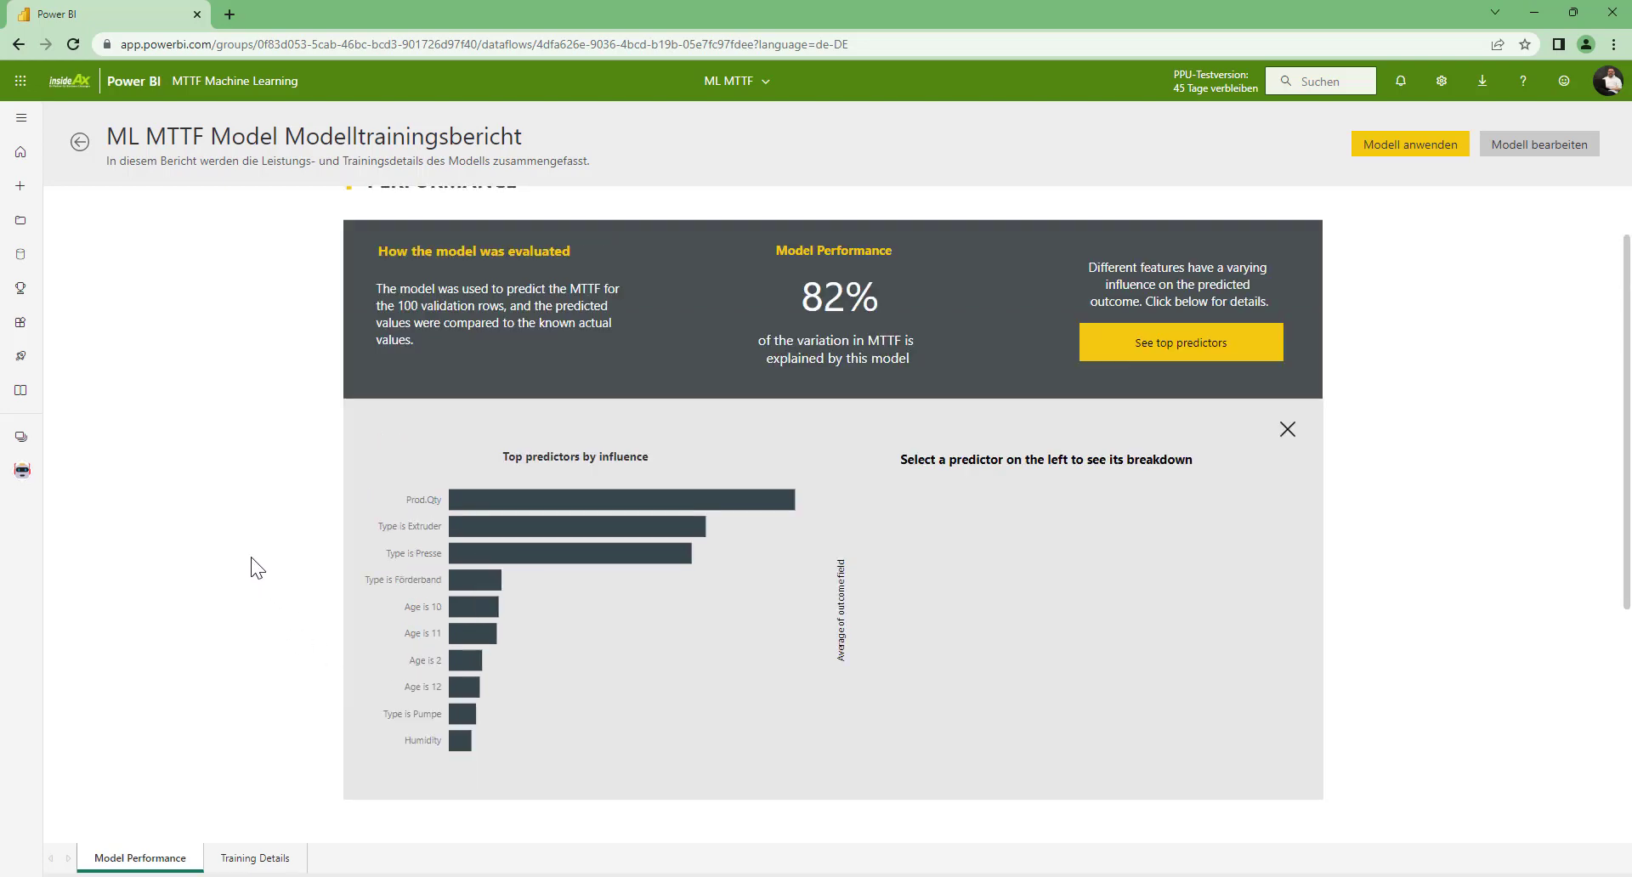
left_click(485, 500)
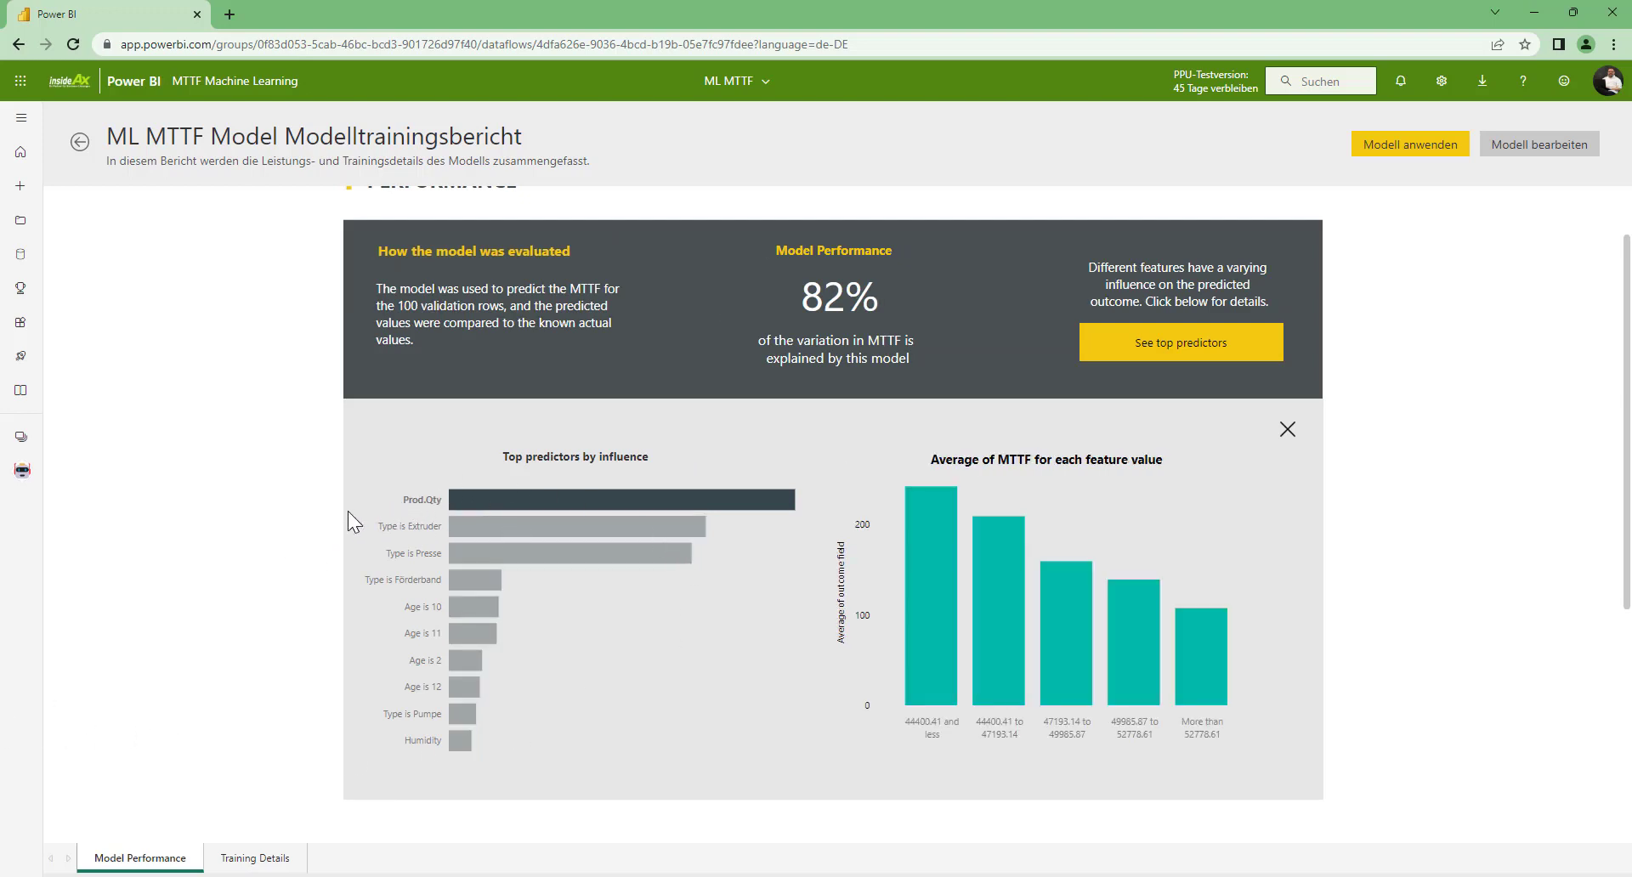
scroll(467, 502, "up", 1)
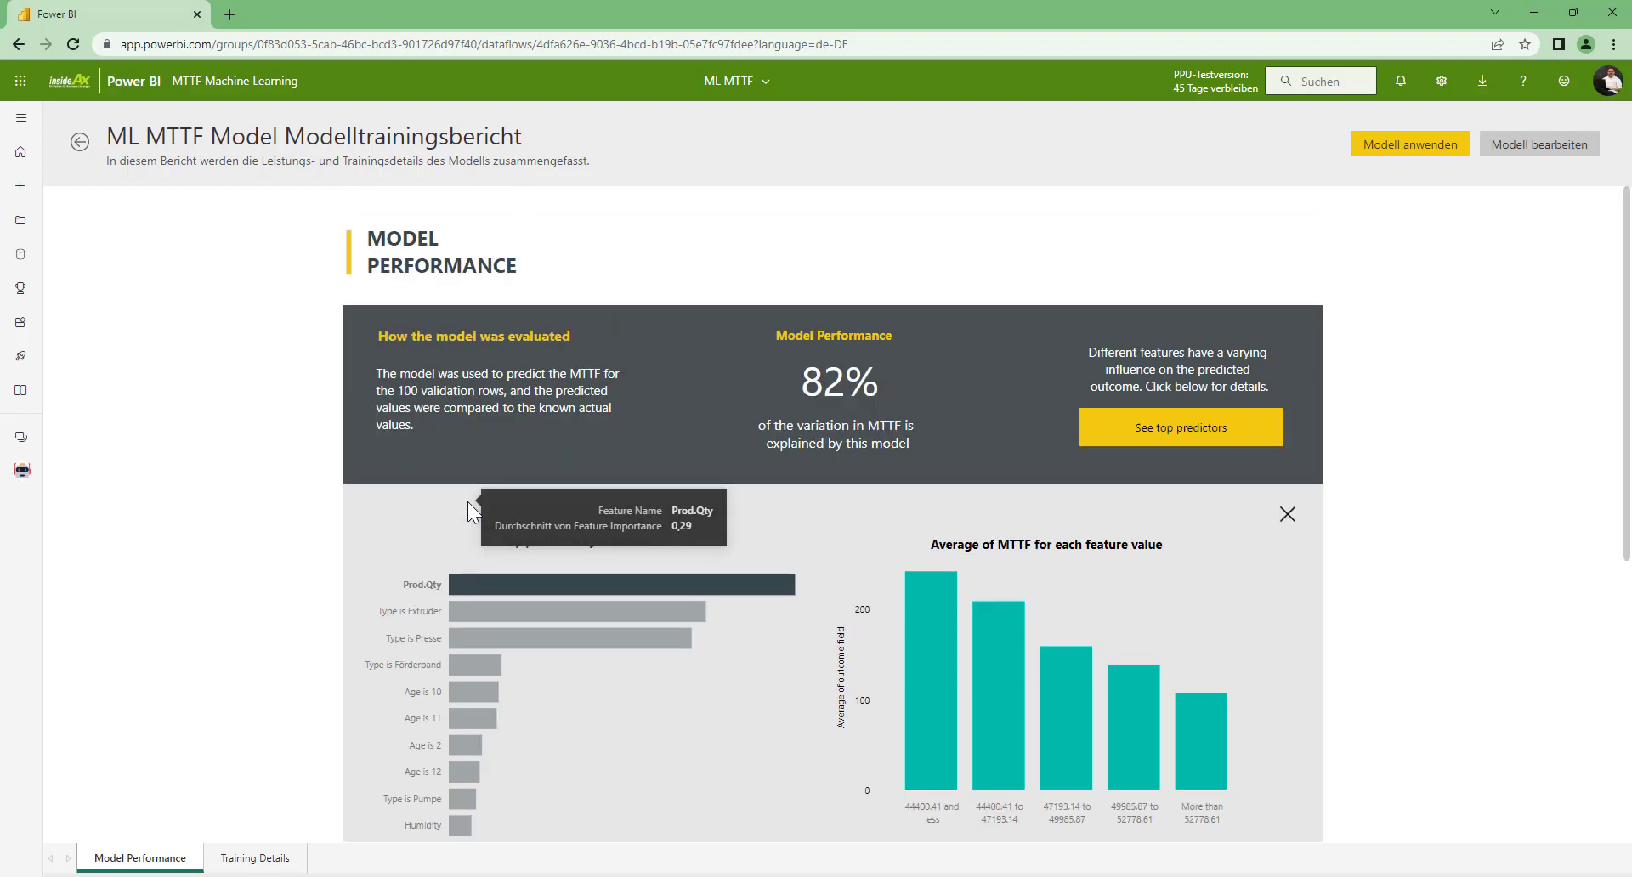
left_click(79, 142)
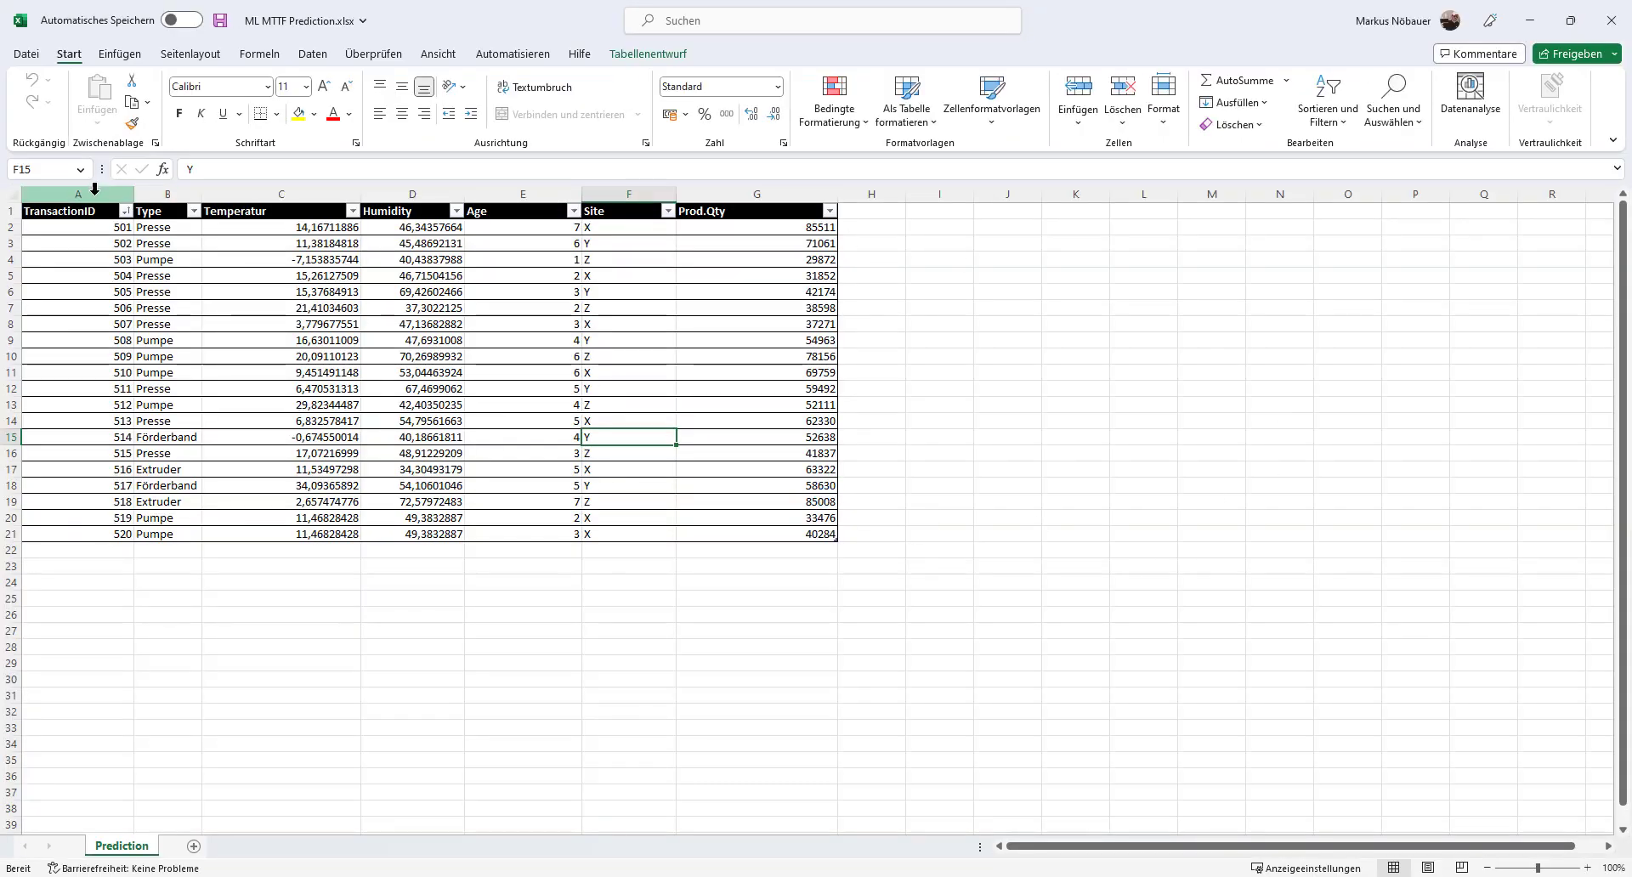
left_click(95, 188)
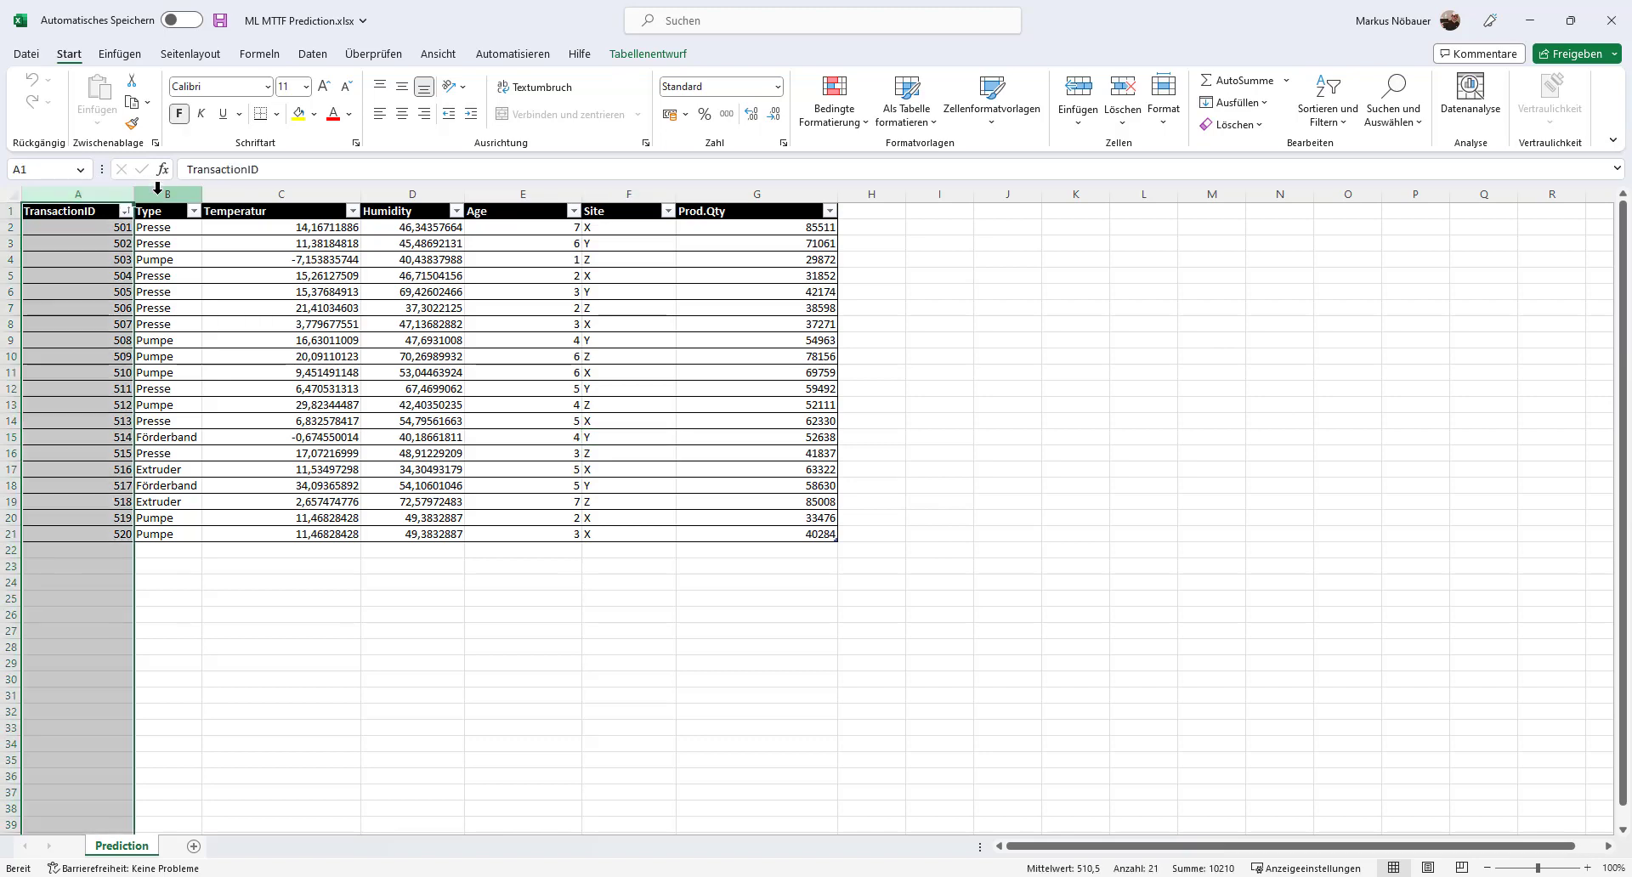
left_click(158, 193)
left_click(344, 192)
left_click(429, 193)
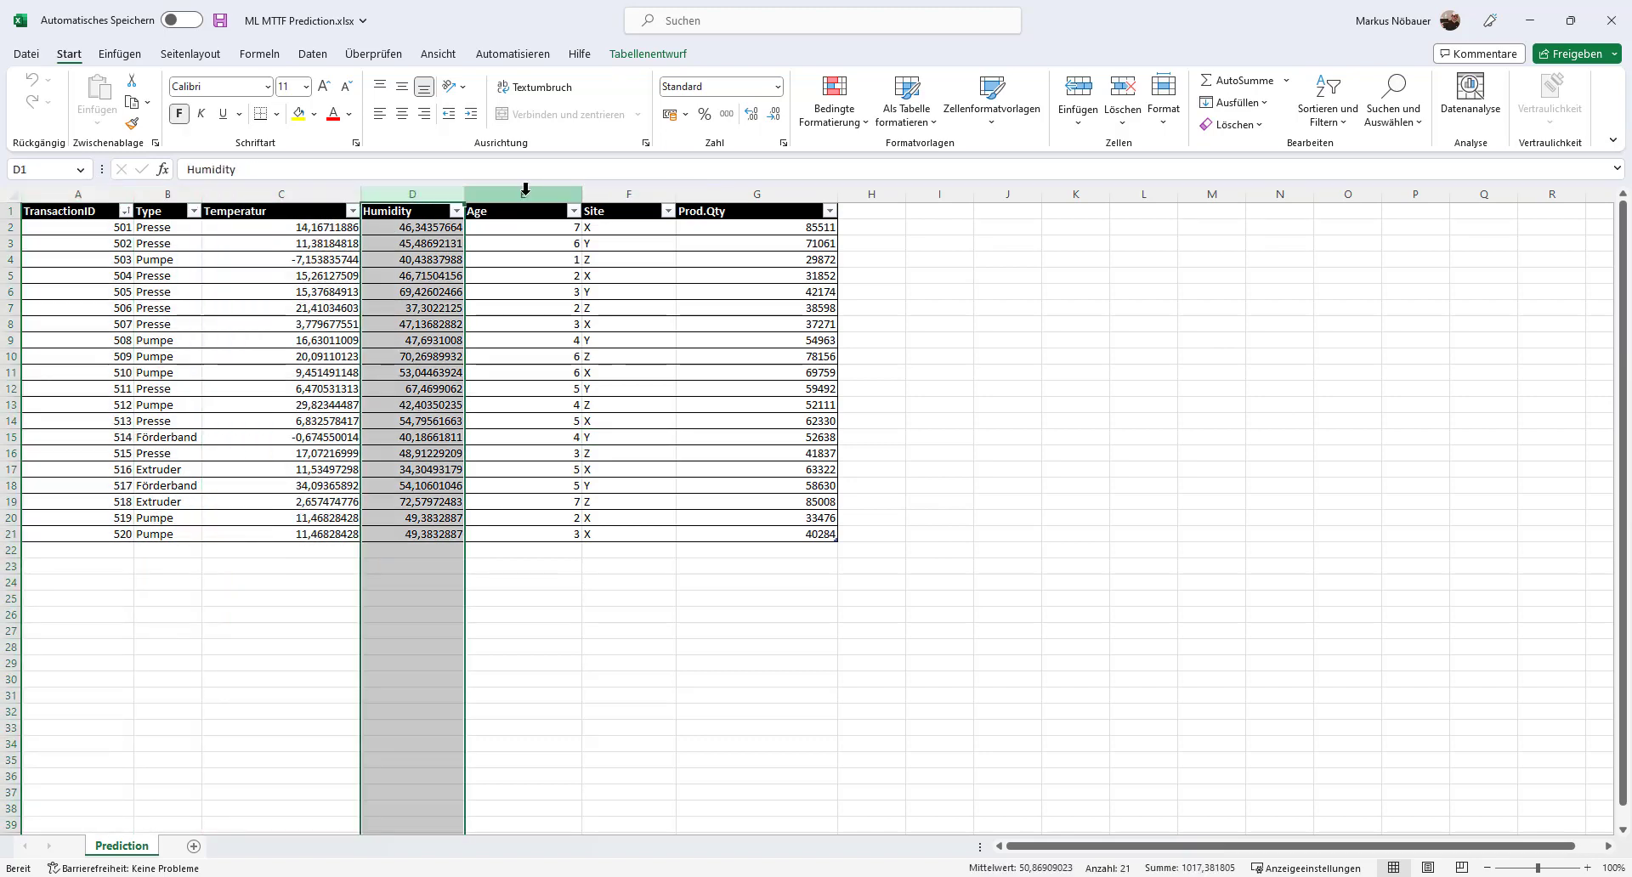
left_click(525, 188)
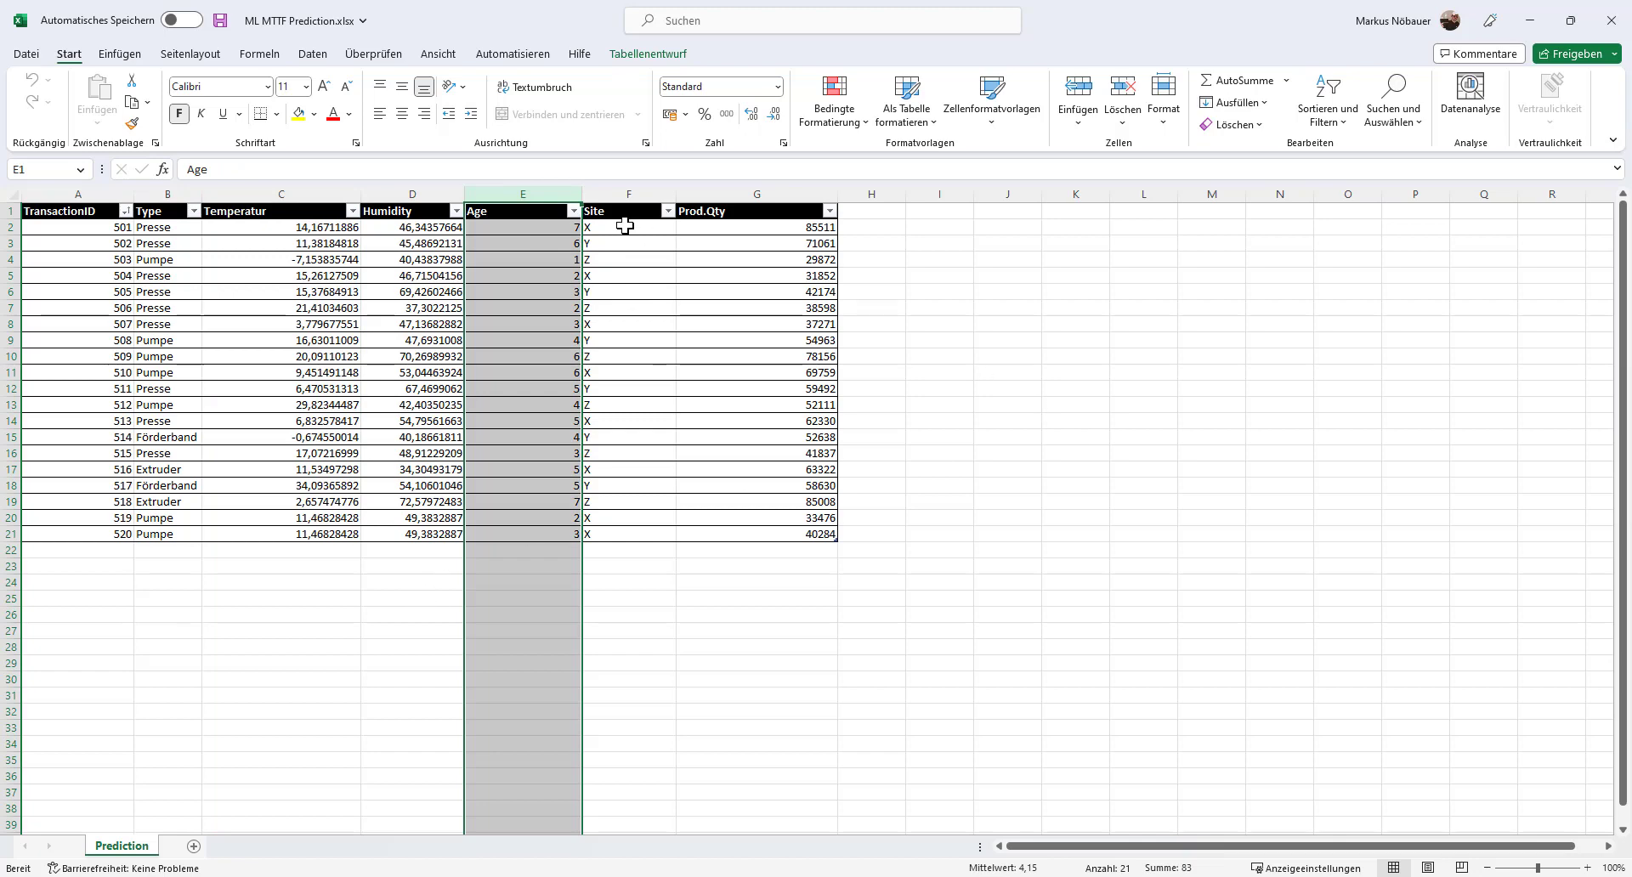
left_click(626, 193)
left_click(732, 194)
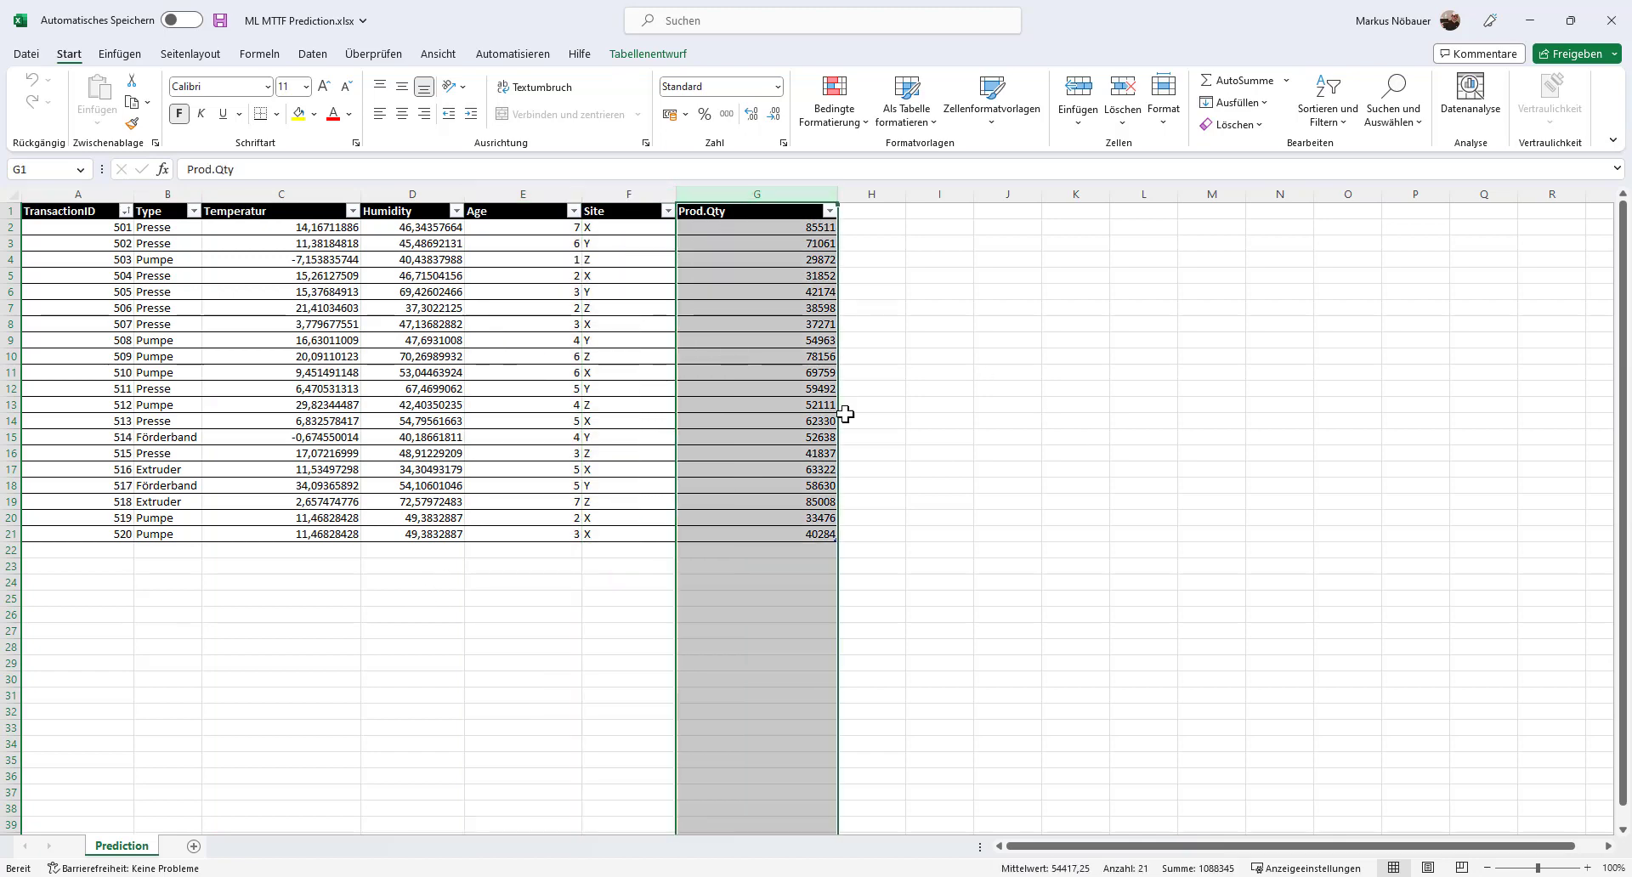
left_click(942, 370)
left_click(879, 194)
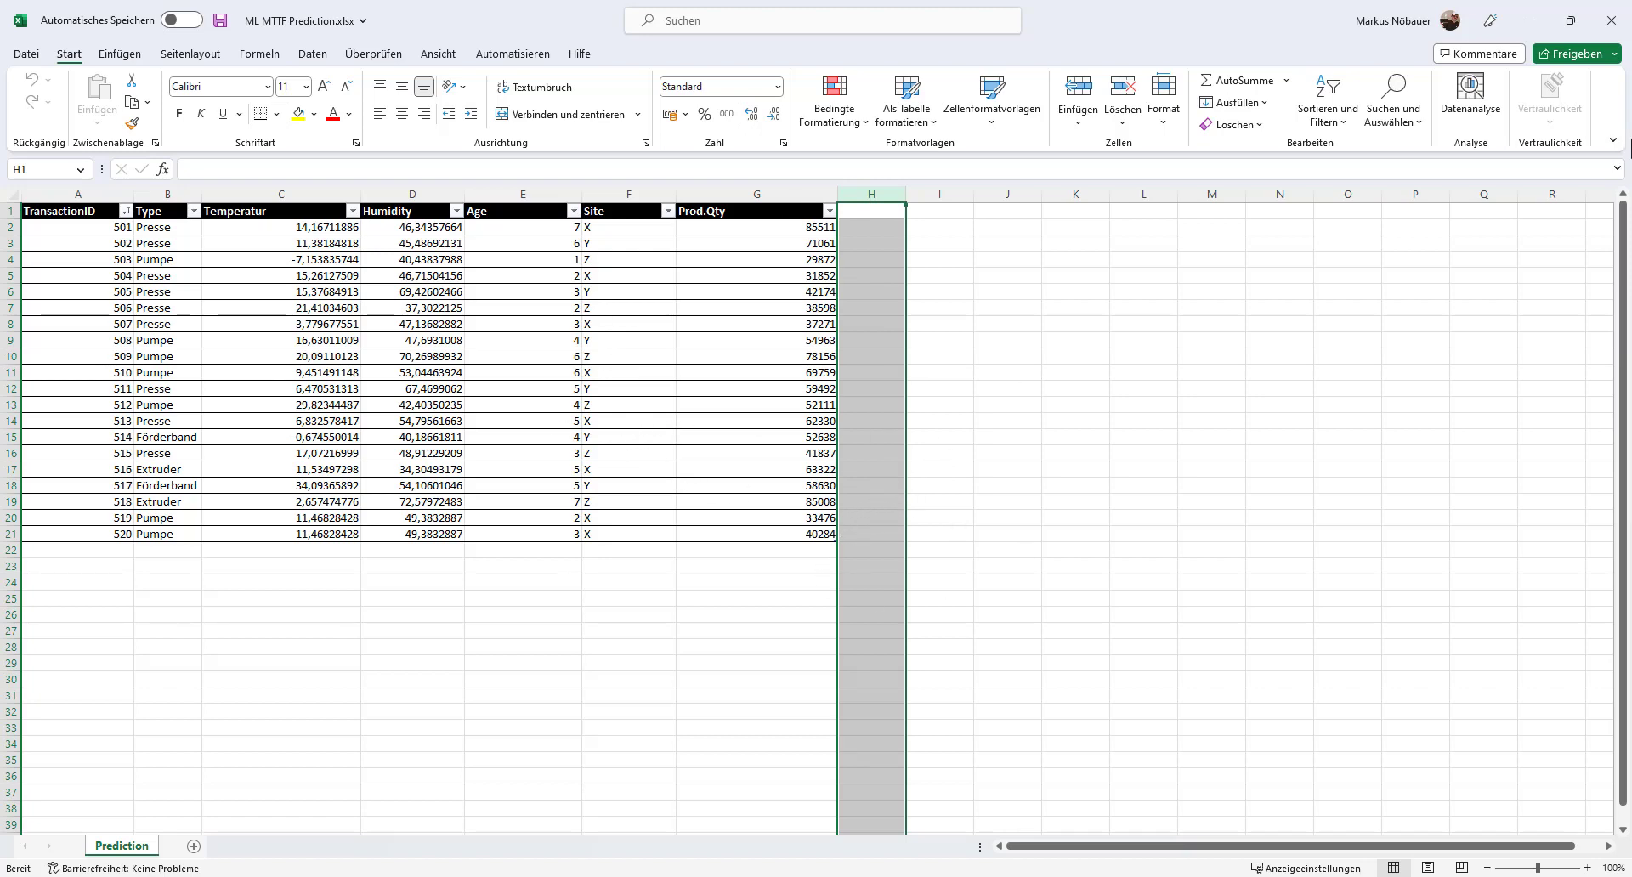
Step: Close the Excel workbook without saving and return to the dataflow's table list
left_click(1613, 36)
left_click(792, 474)
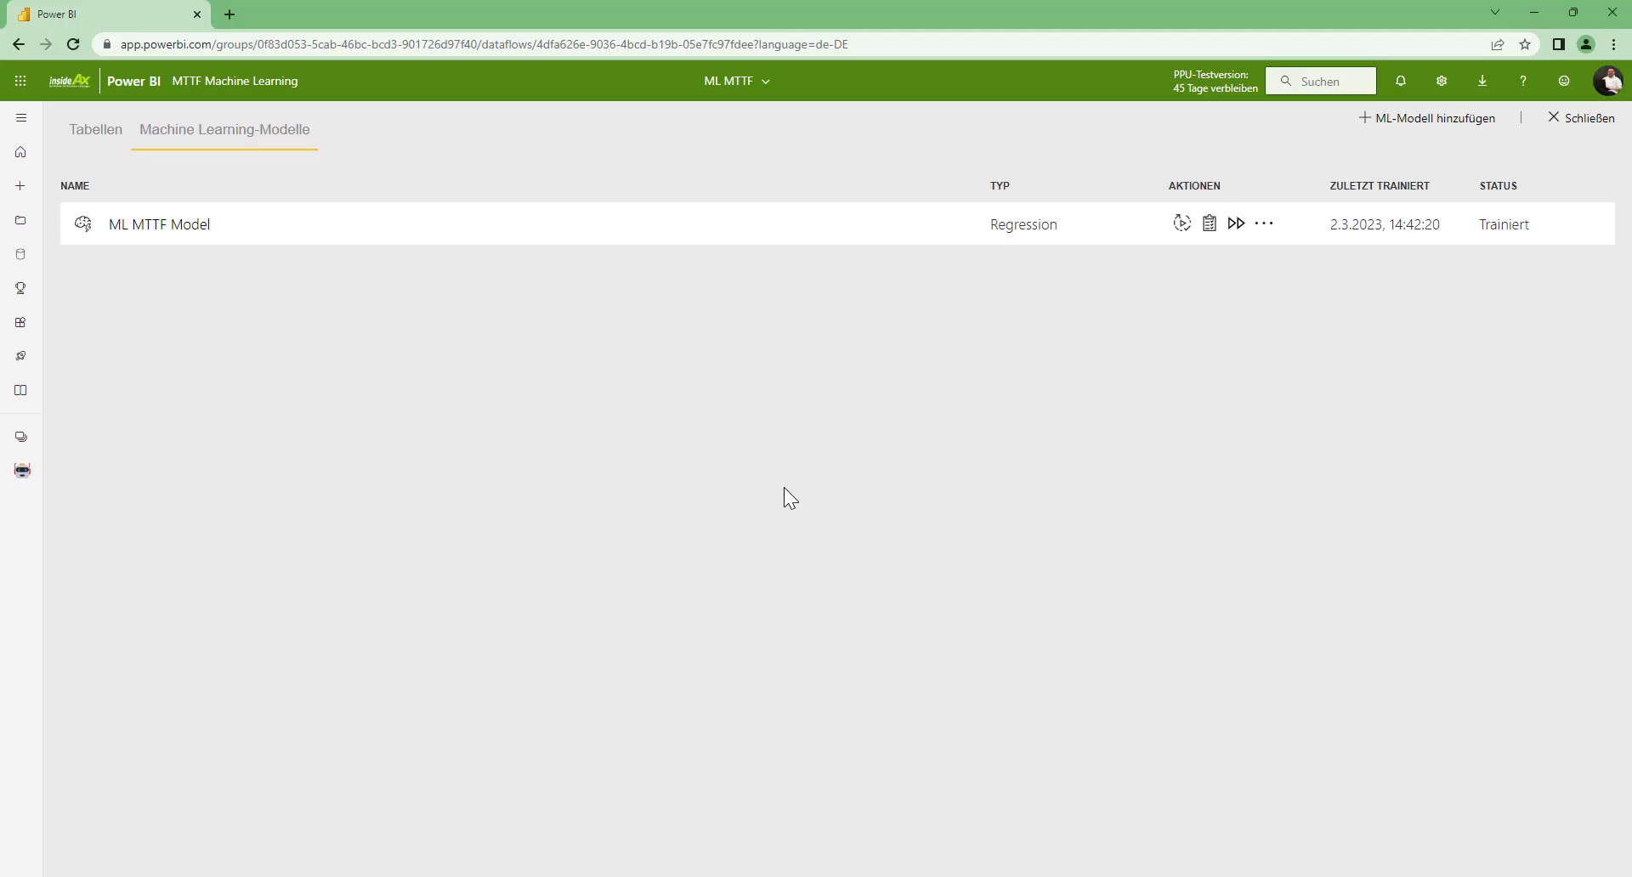
left_click(96, 136)
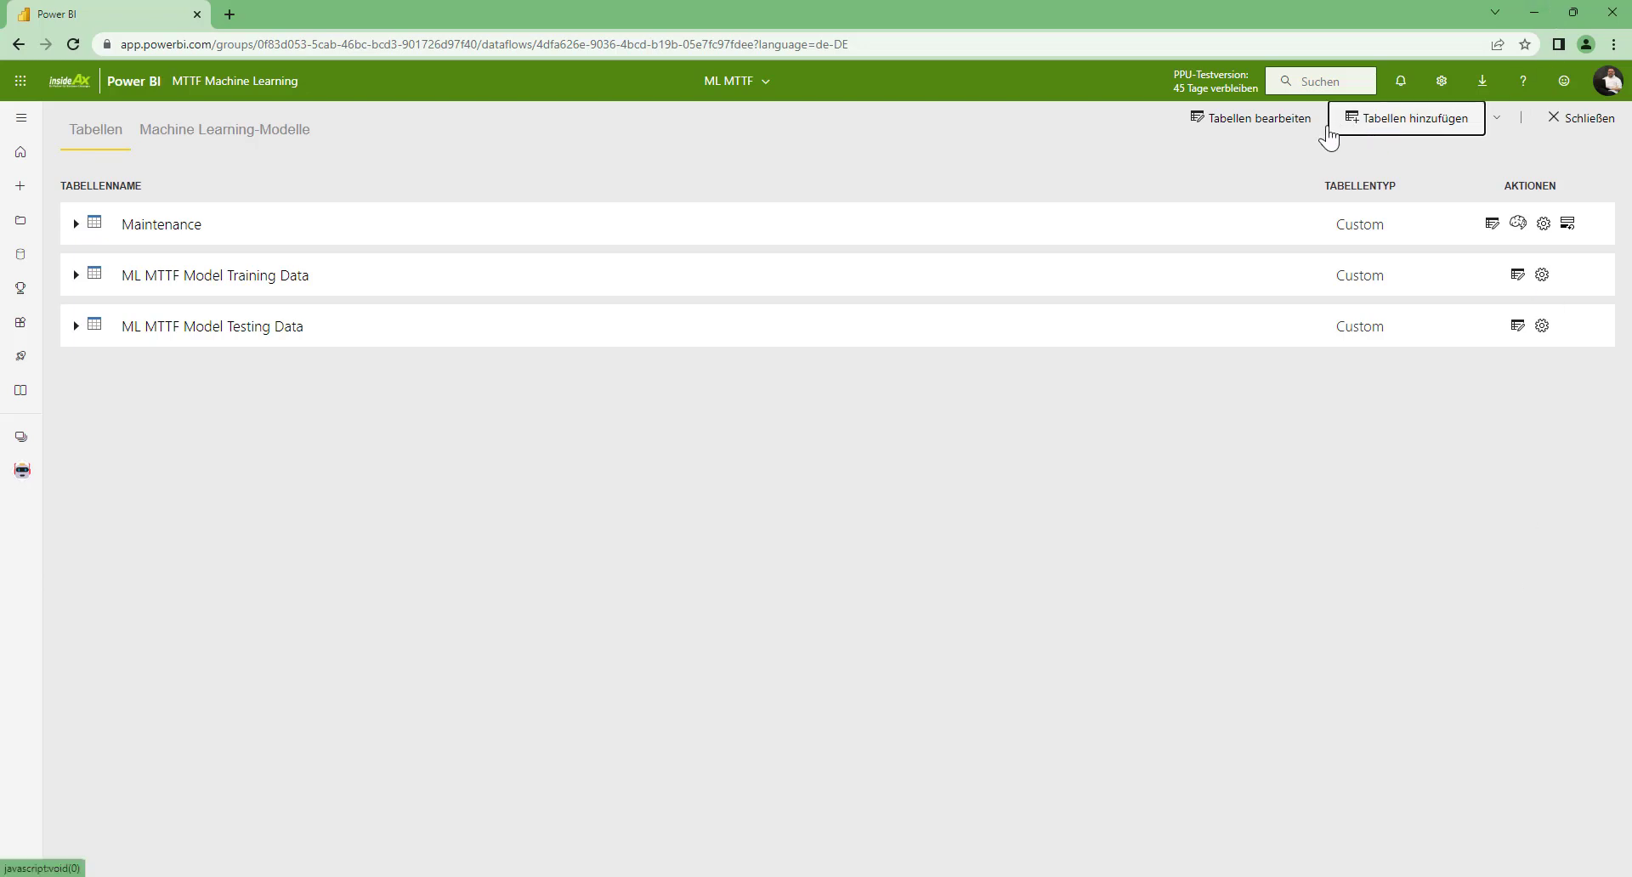
Step: Add an Excel workbook table by uploading ML MTTF Prediction.xlsx and selecting its Prediction sheet
left_click(1426, 126)
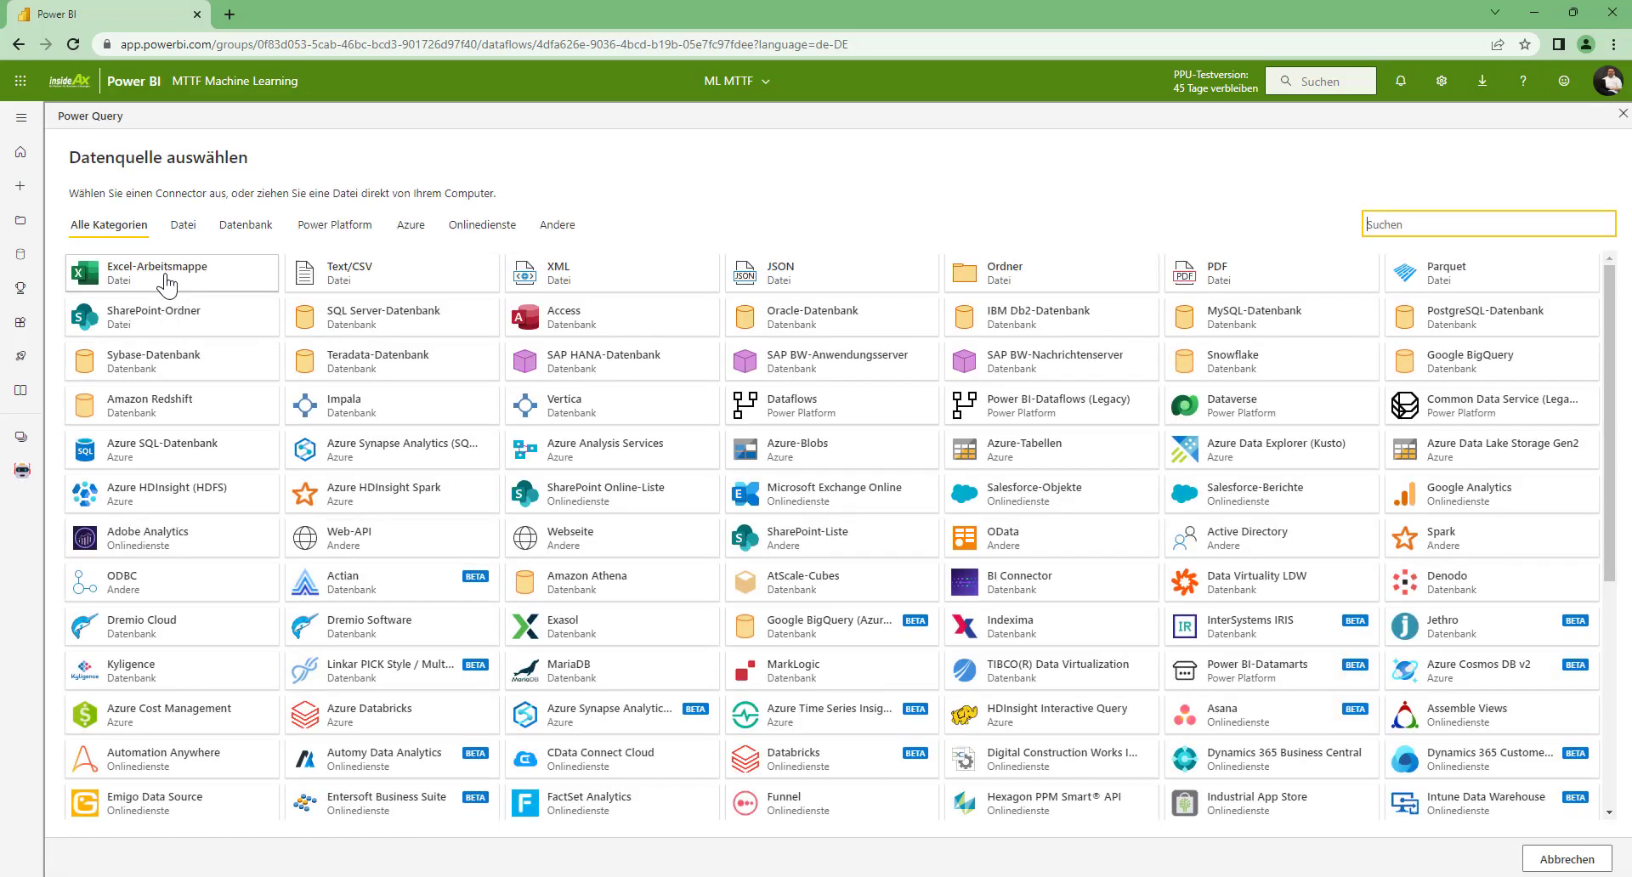
left_click(162, 279)
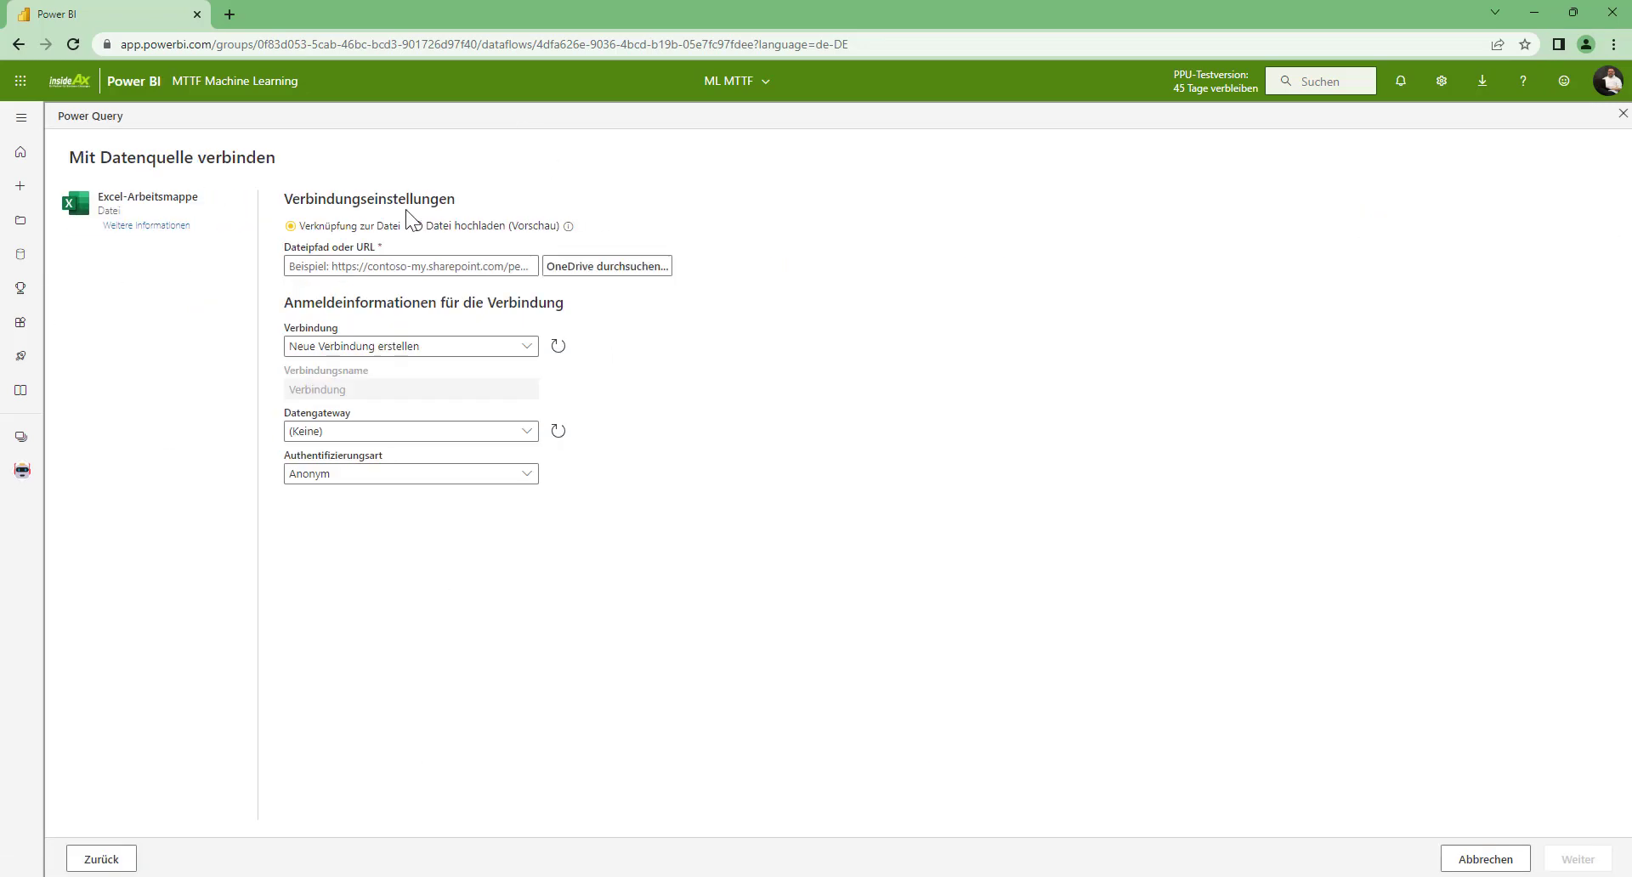
left_click(417, 226)
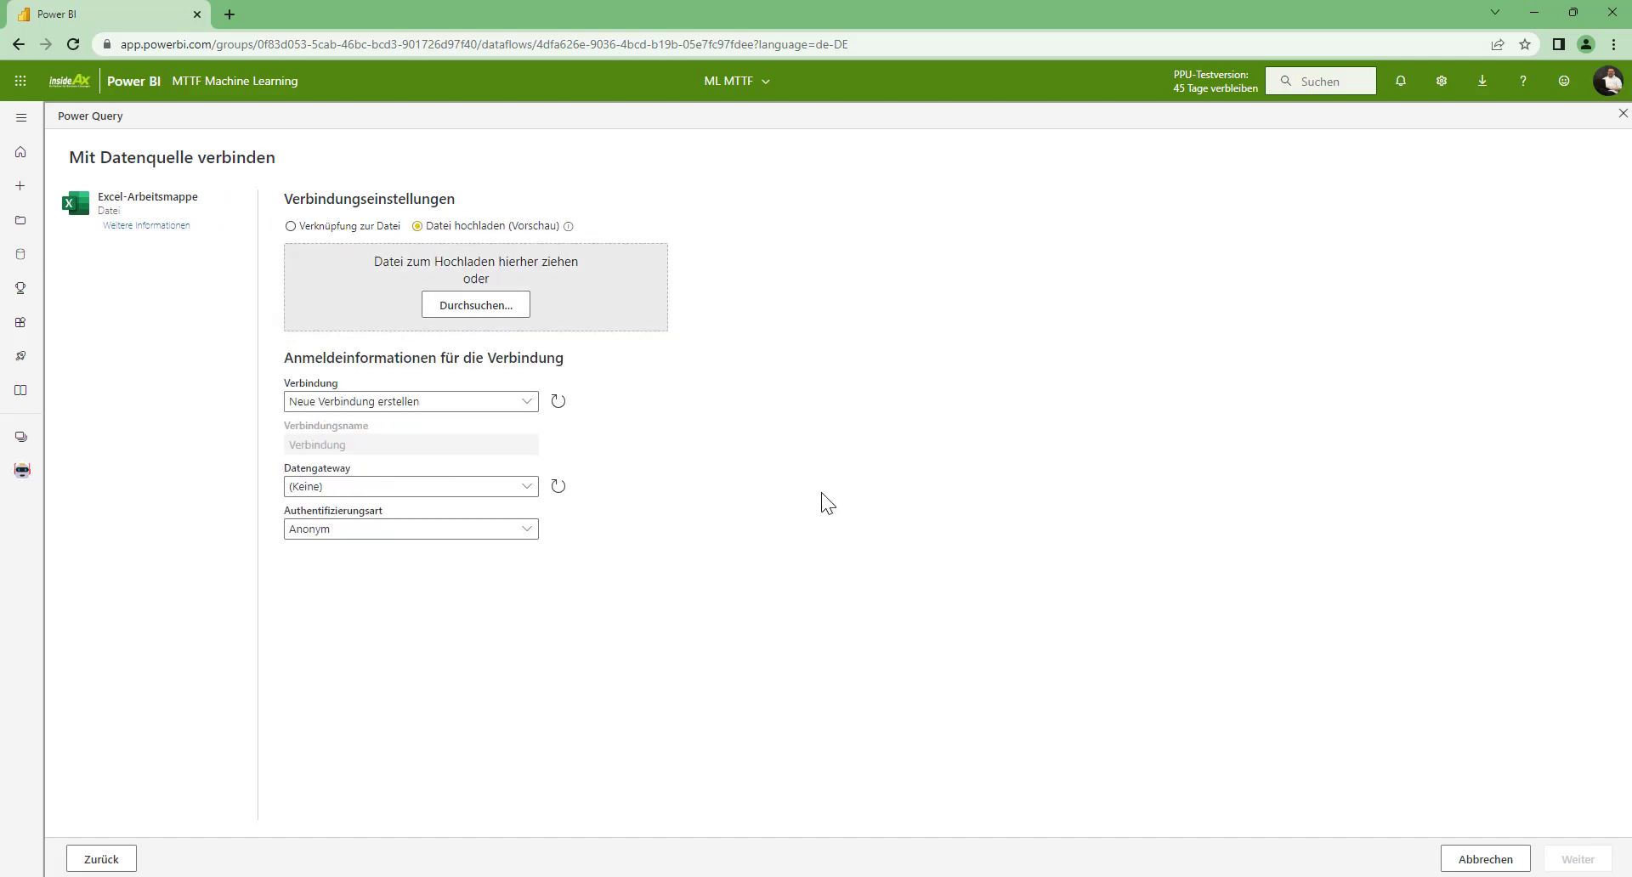
left_click(459, 311)
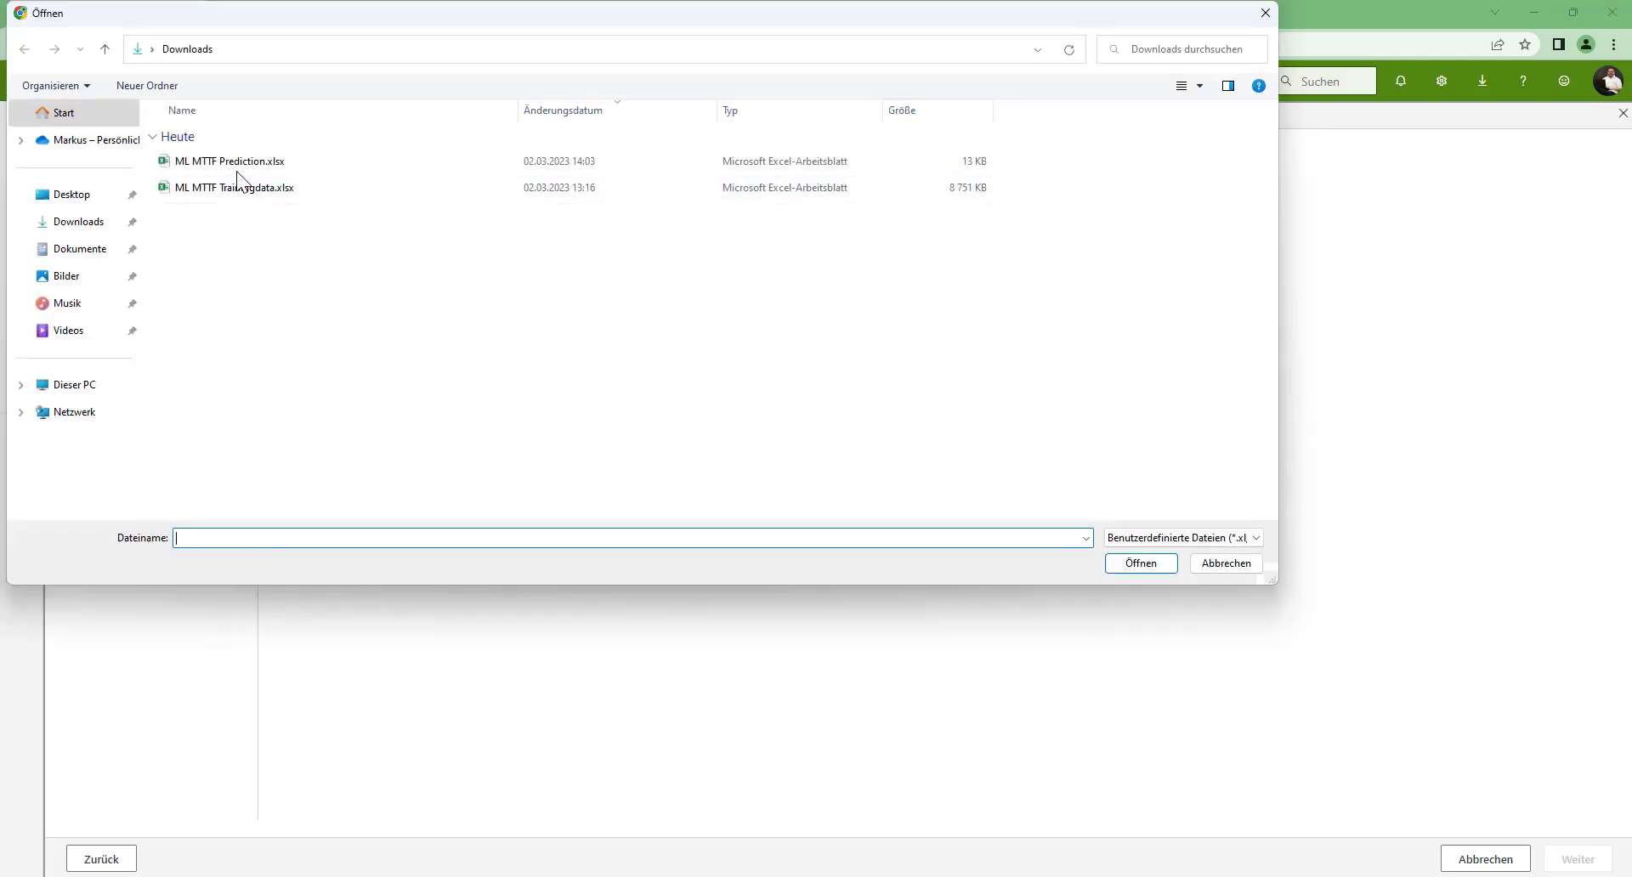
left_click(240, 163)
left_click(1143, 564)
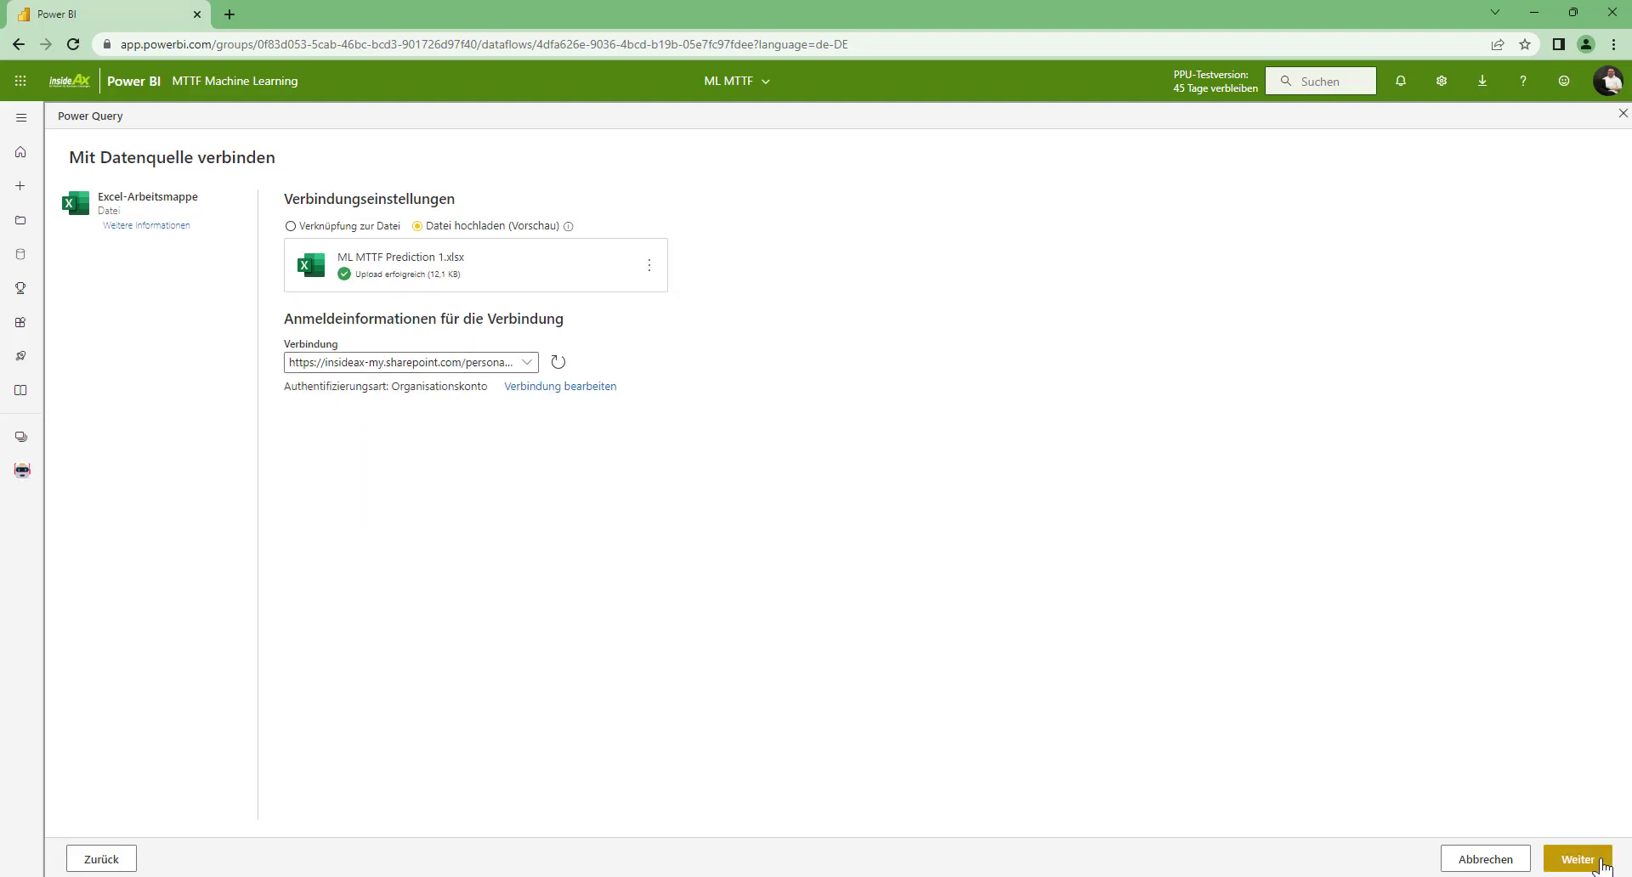
left_click(1603, 861)
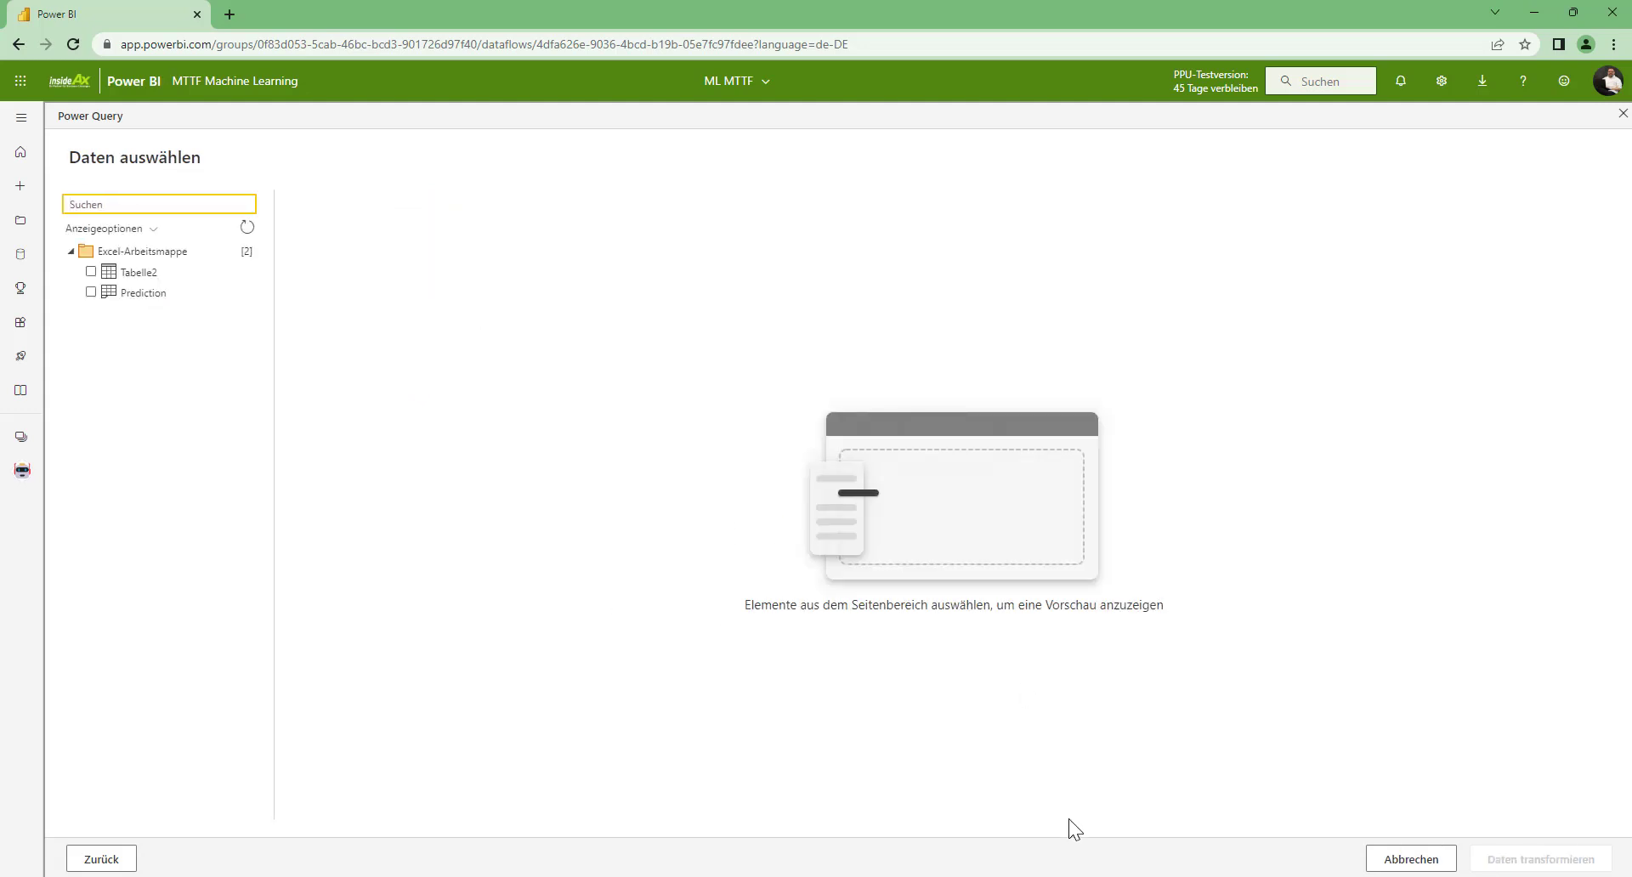
left_click(91, 293)
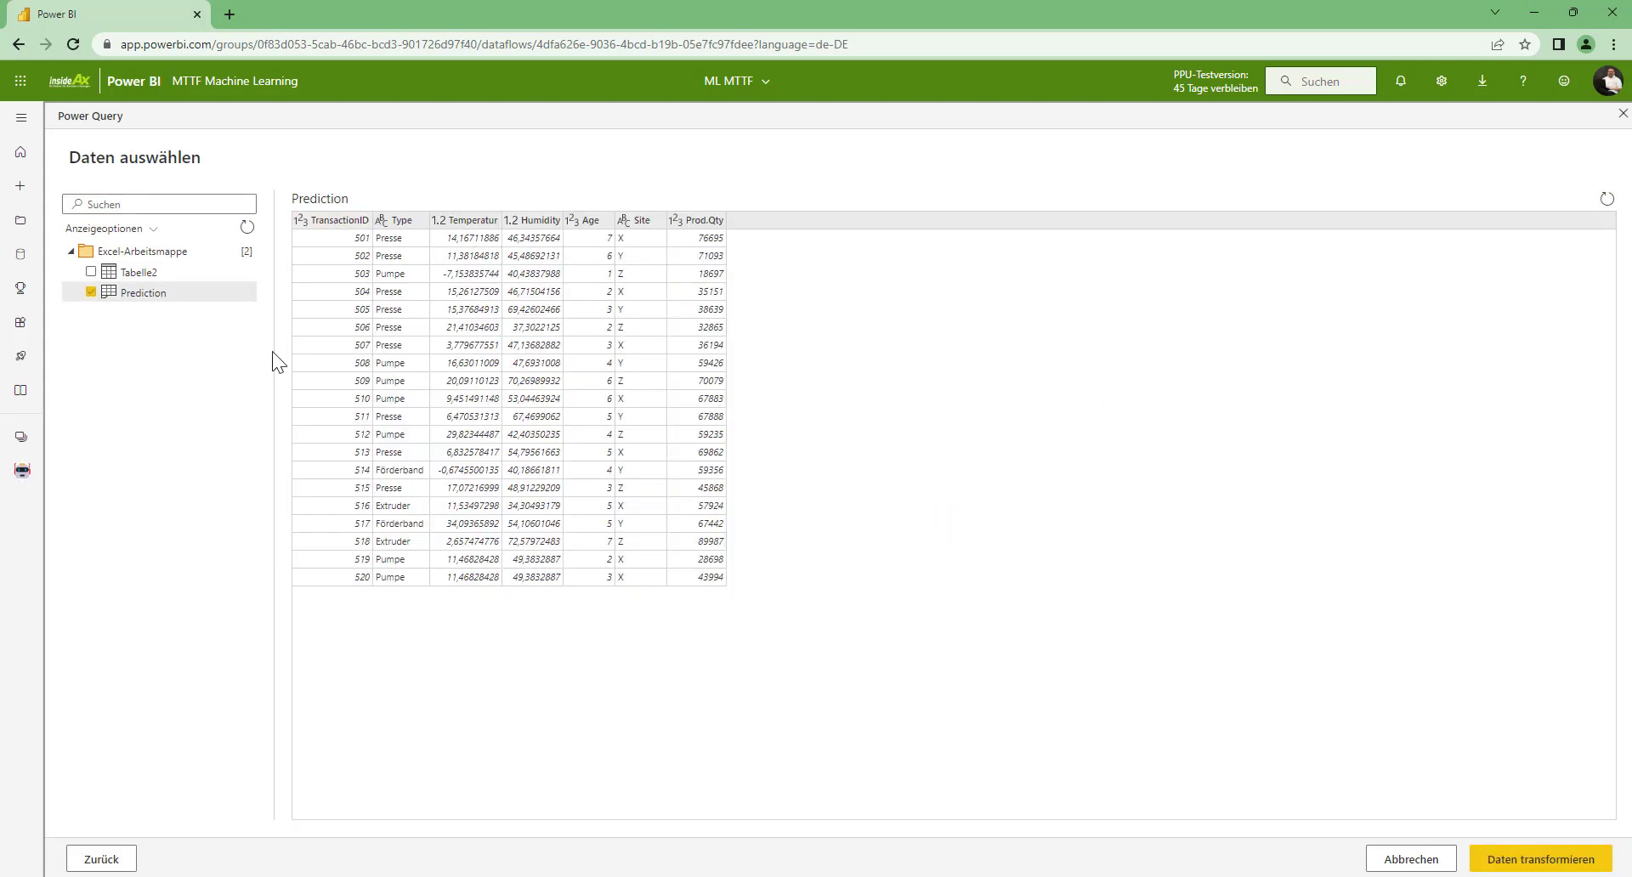
Step: Load Prediction into the query editor and expand the ML MTTF Model and ML query groups
left_click(1548, 860)
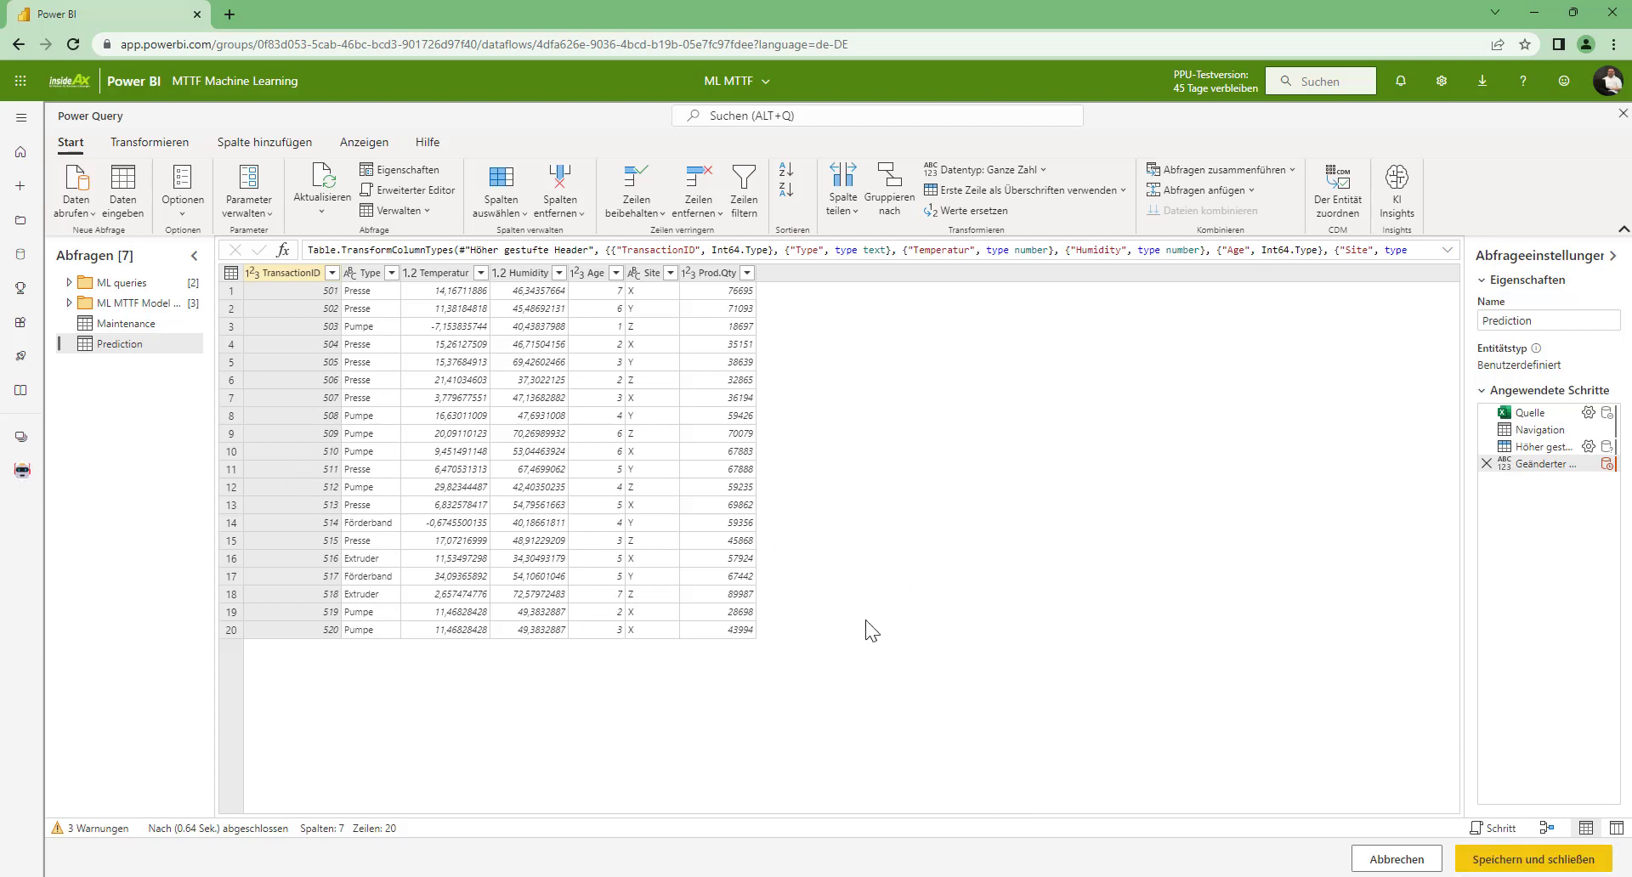
left_click(69, 304)
left_click(69, 282)
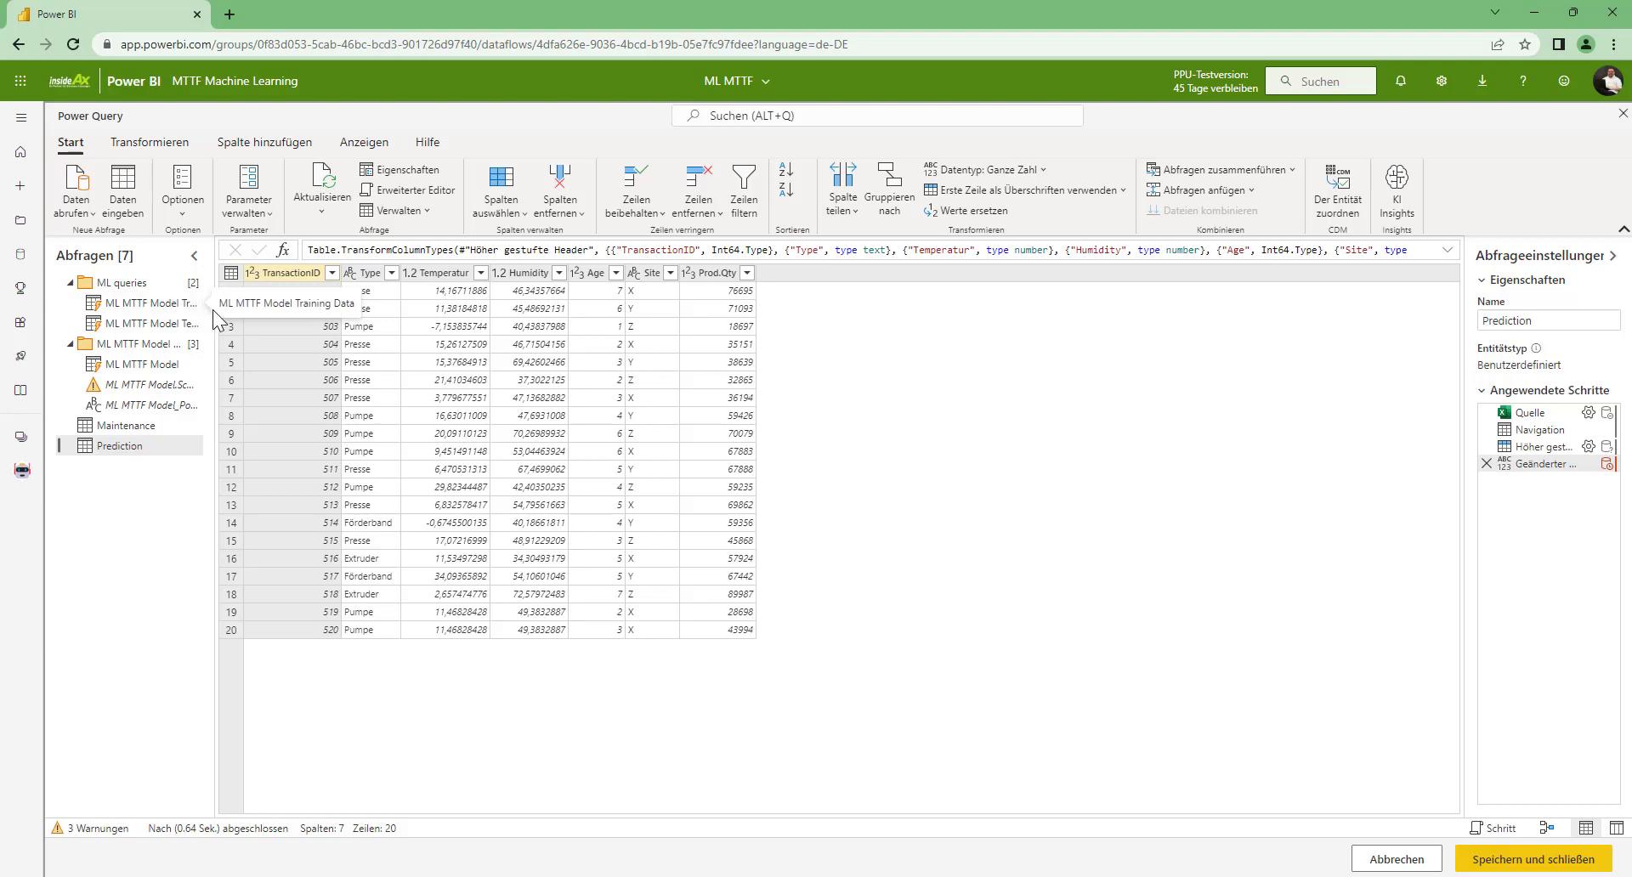
left_click_drag(215, 512, 291, 510)
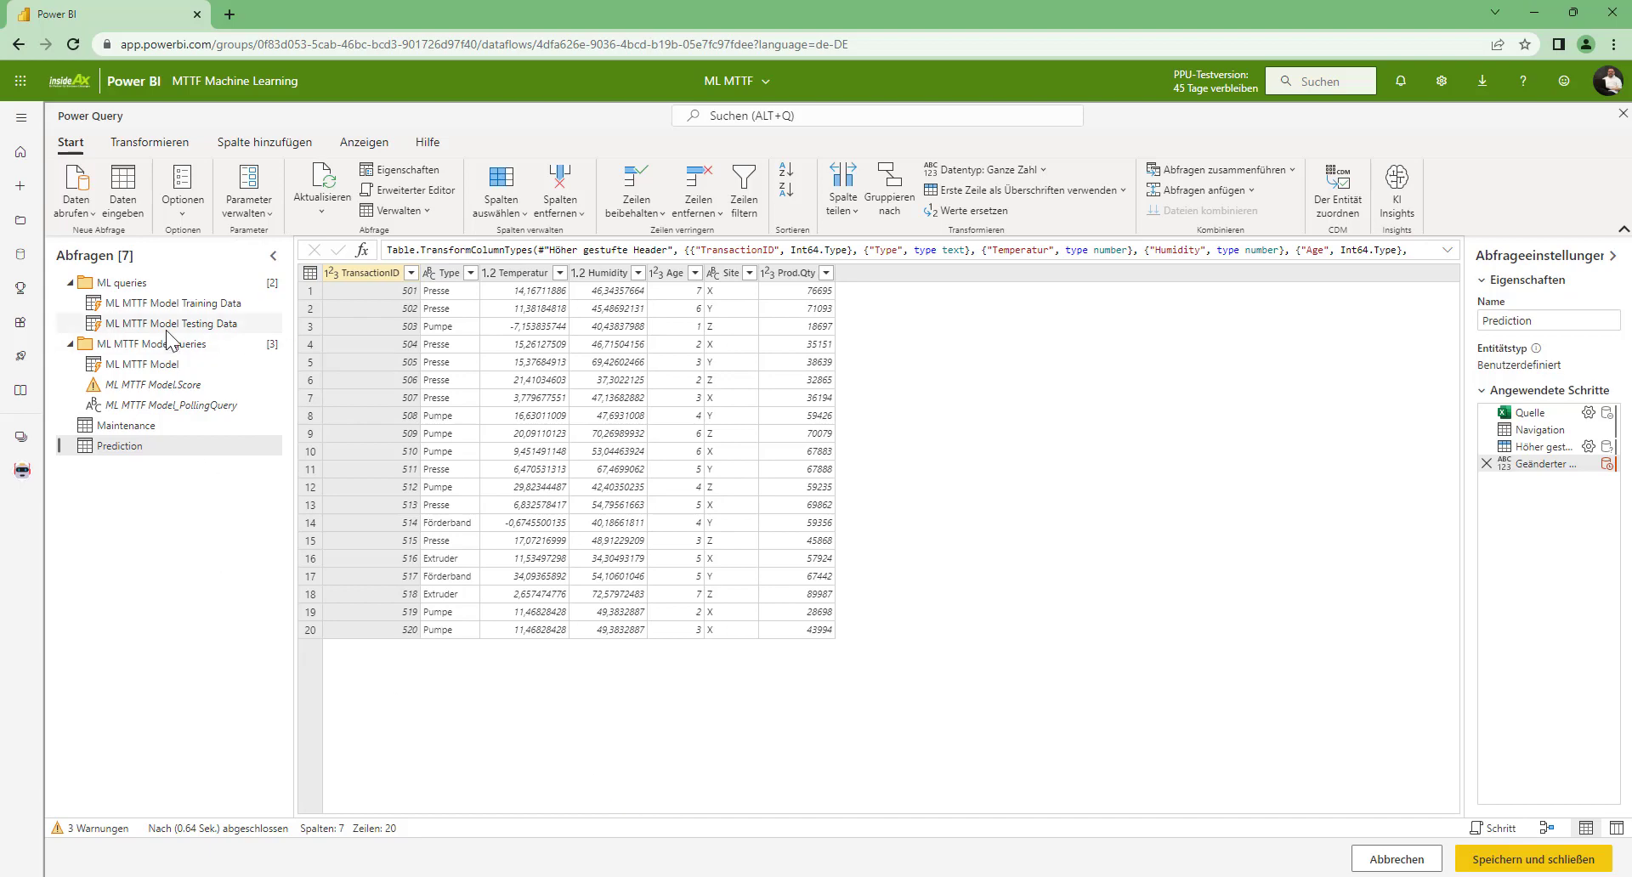
Step: Accept the privacy warning on the Training Data query and sign in to the AIFunctions source
left_click(163, 306)
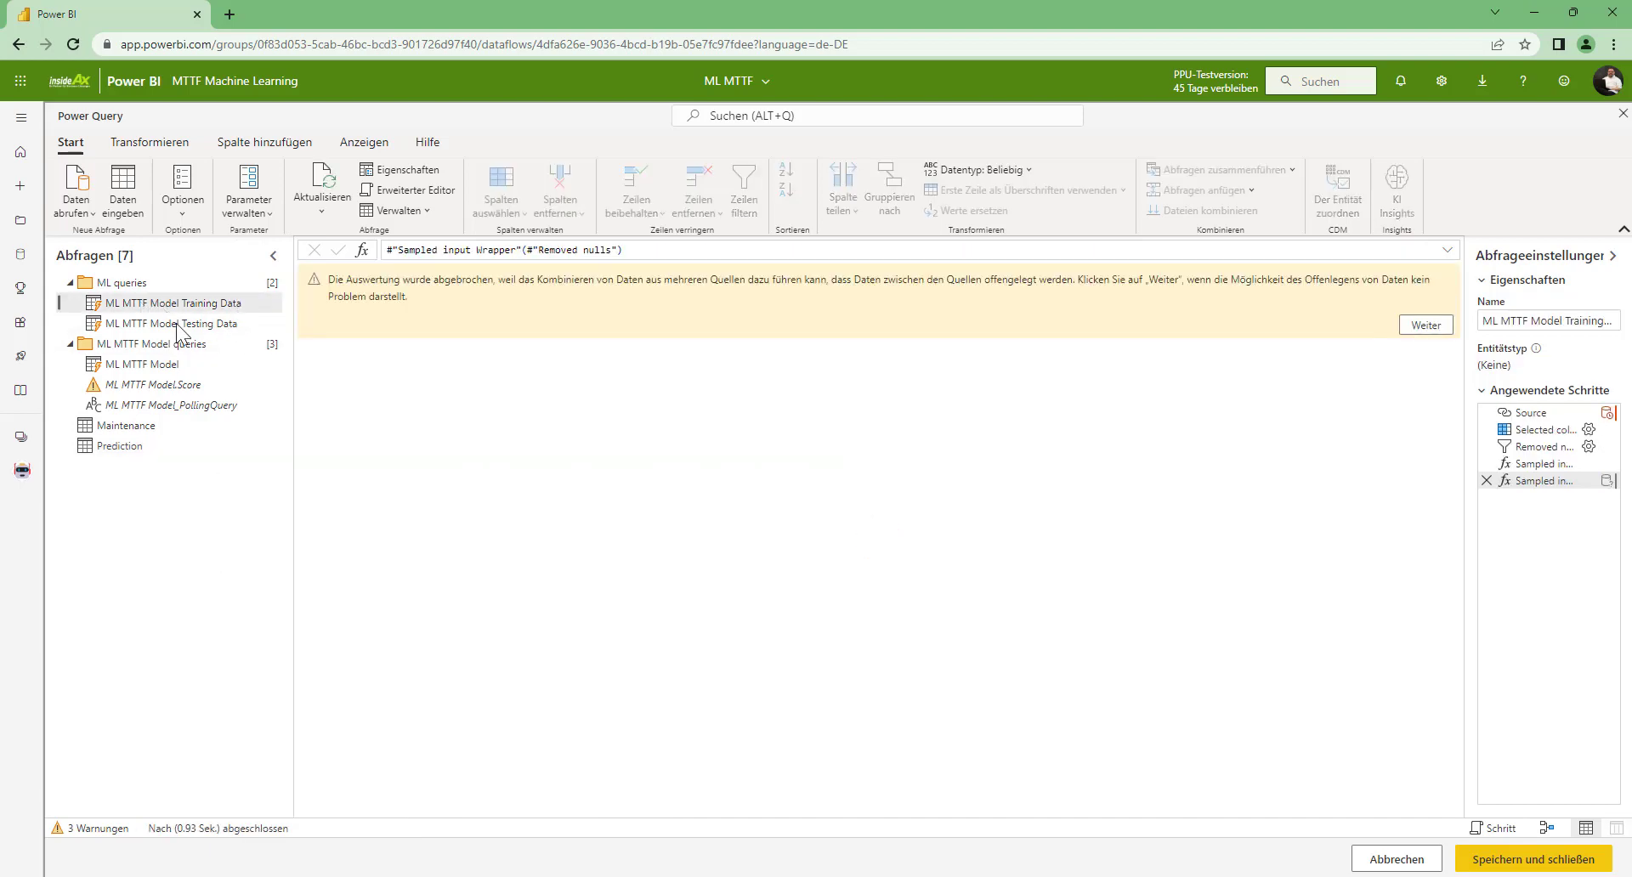
left_click(1428, 331)
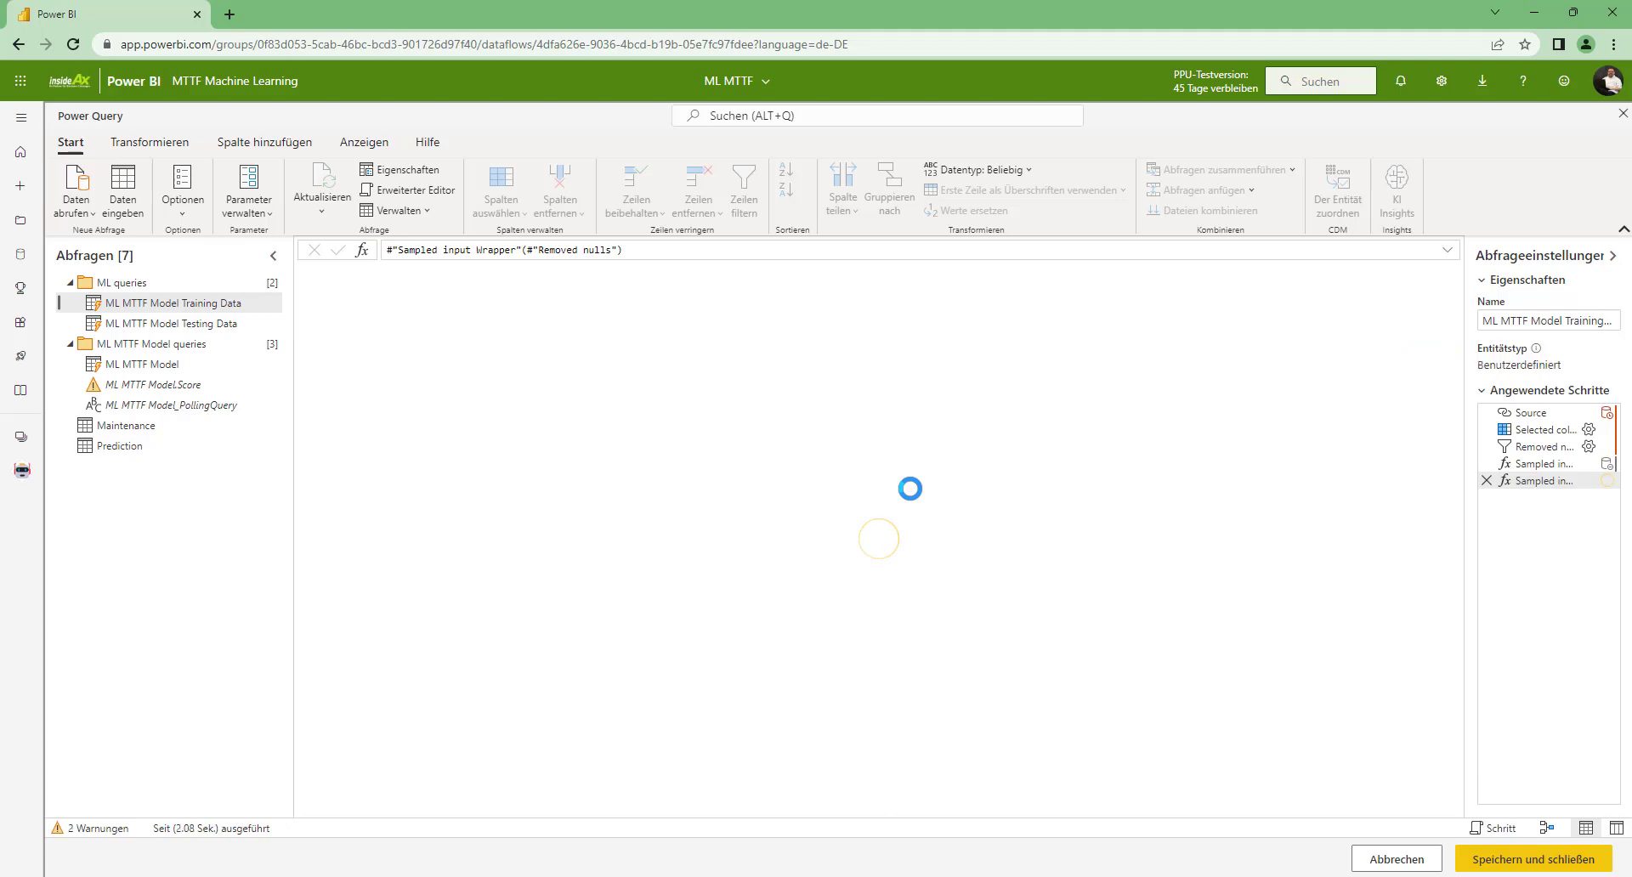
left_click(122, 328)
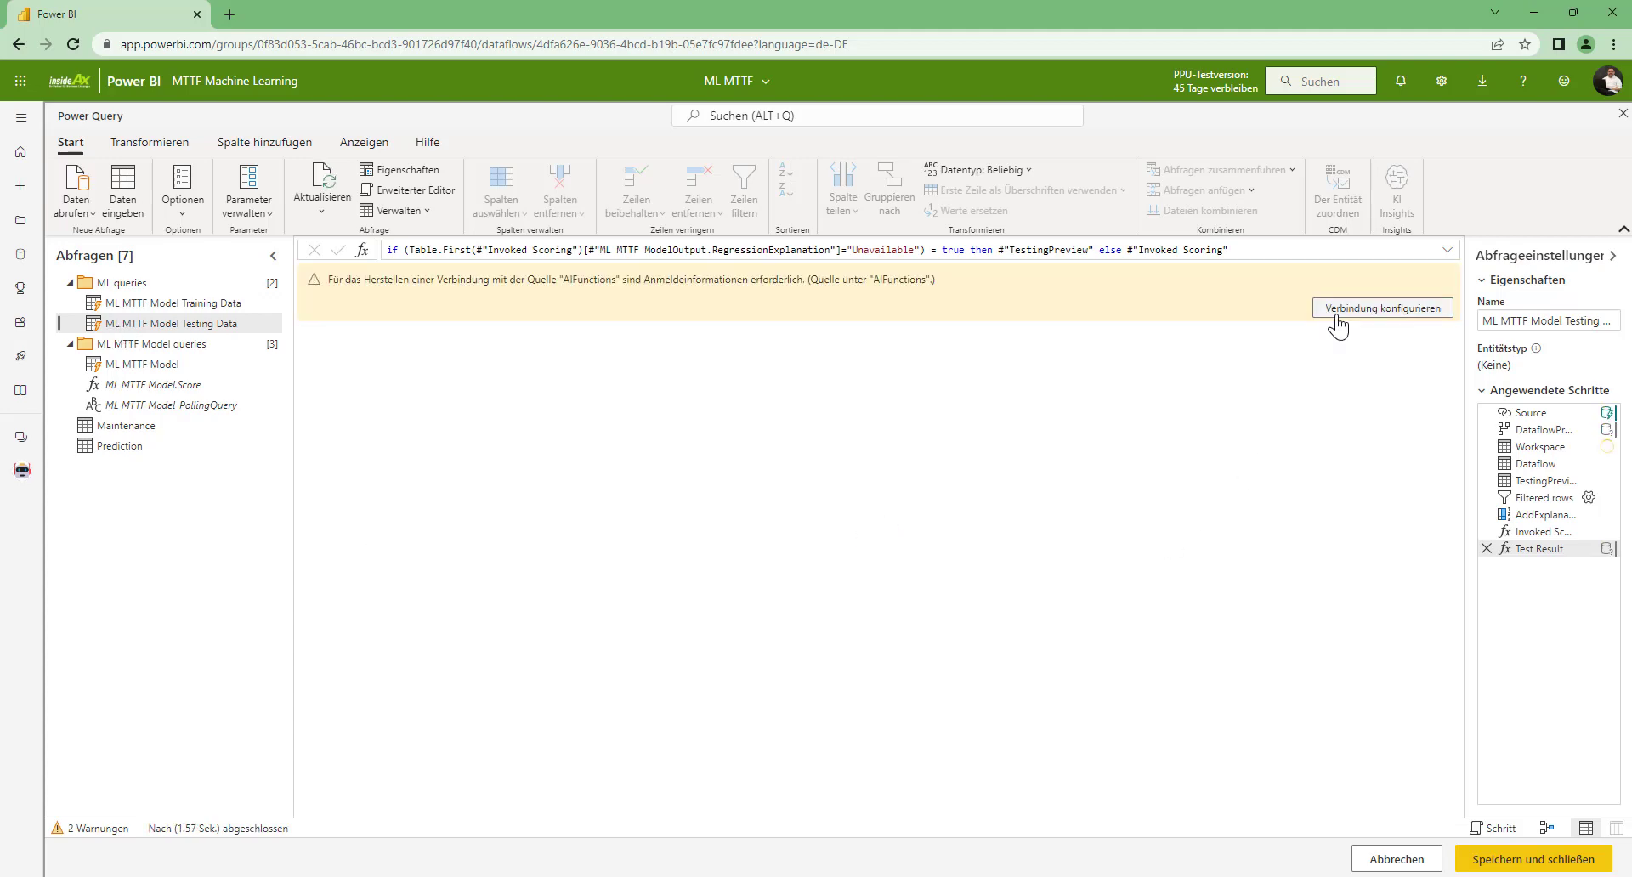
left_click(1340, 312)
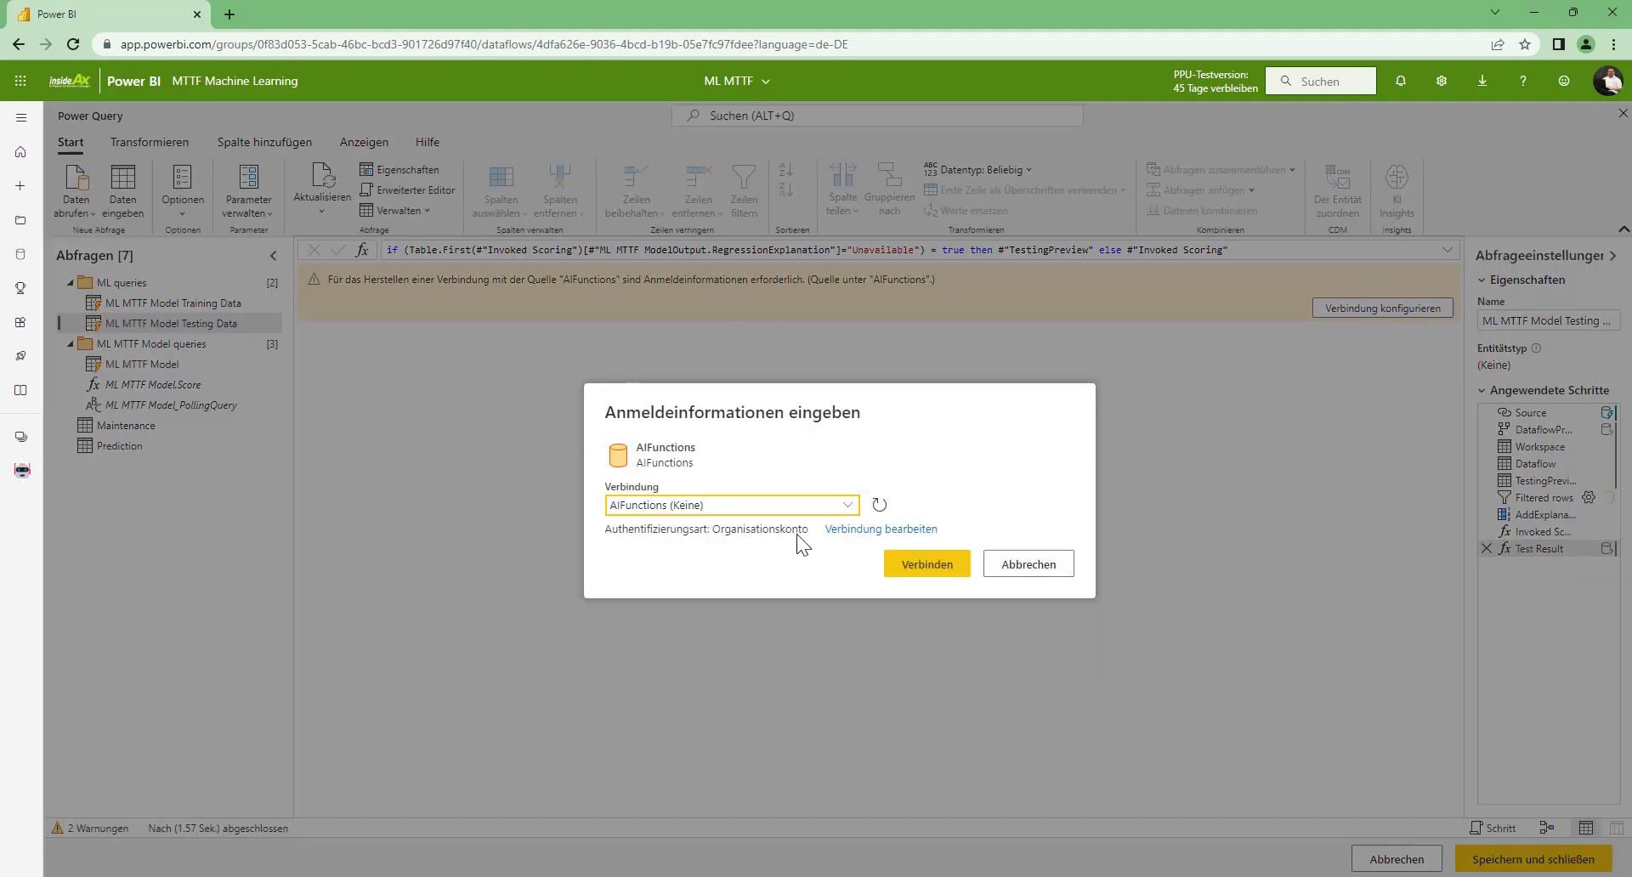
left_click(911, 571)
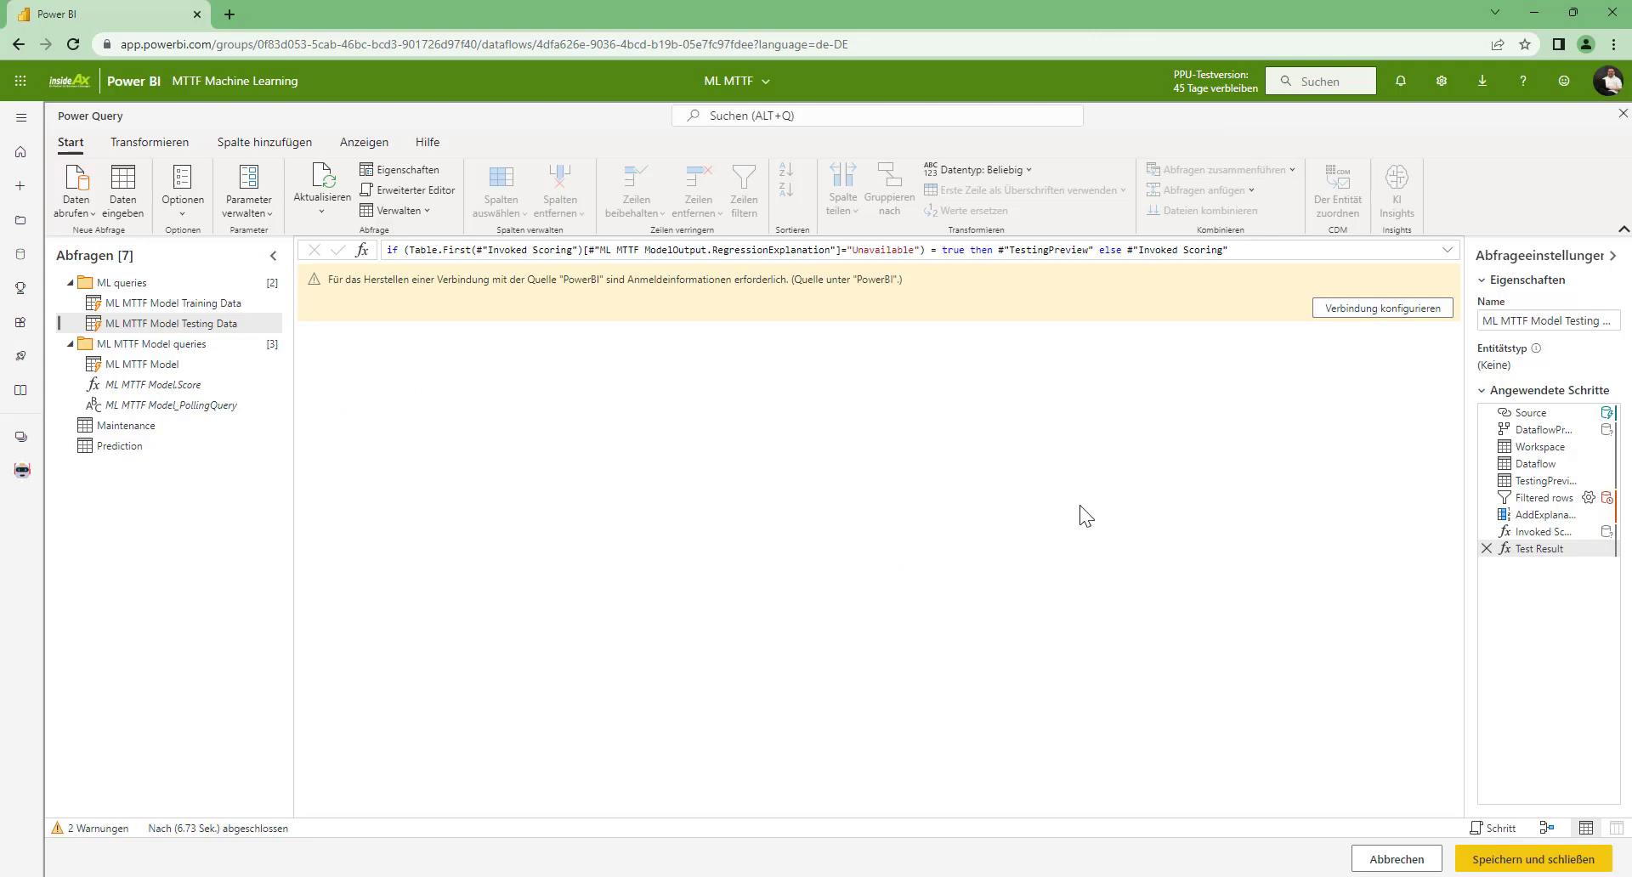
Step: Check the remaining model queries and sign in to the PowerBI dataflows source
left_click(226, 364)
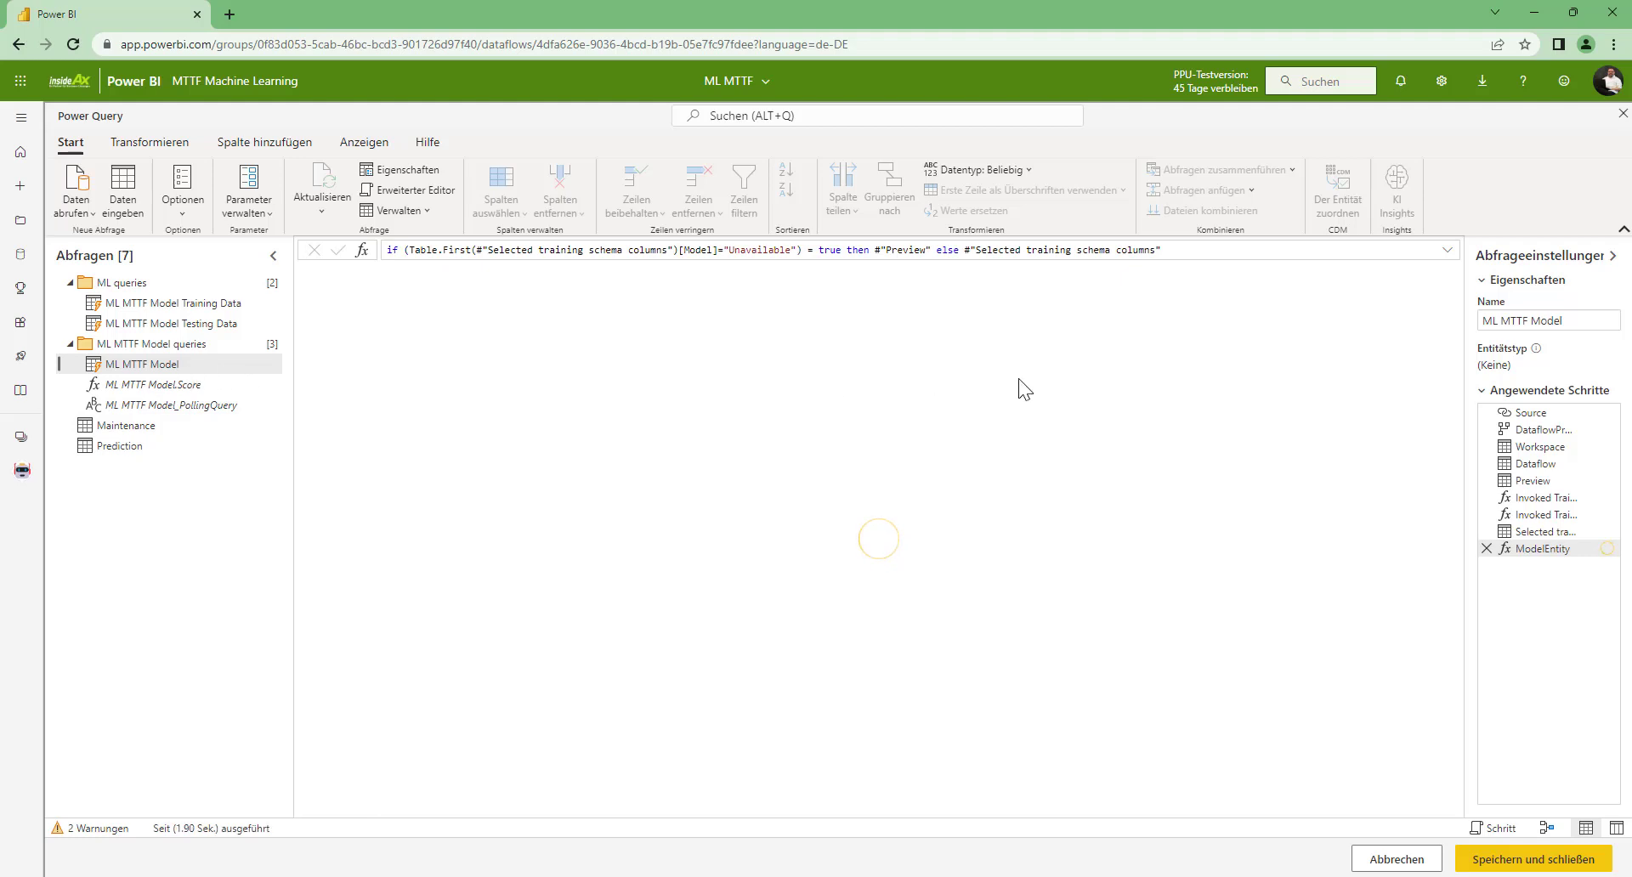
left_click(185, 391)
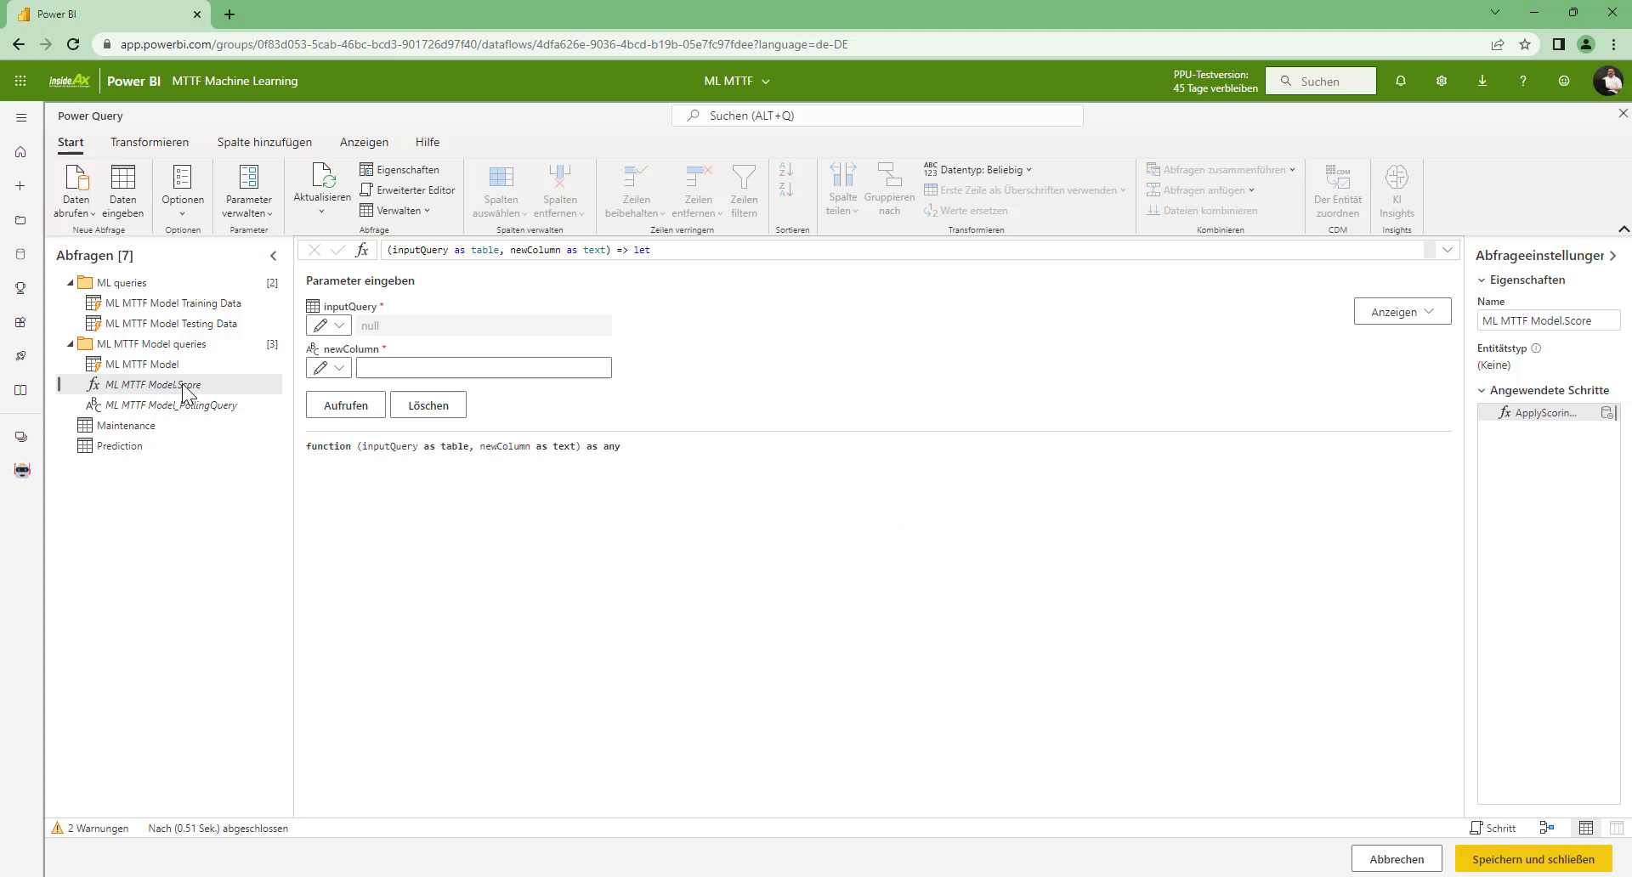
left_click(179, 405)
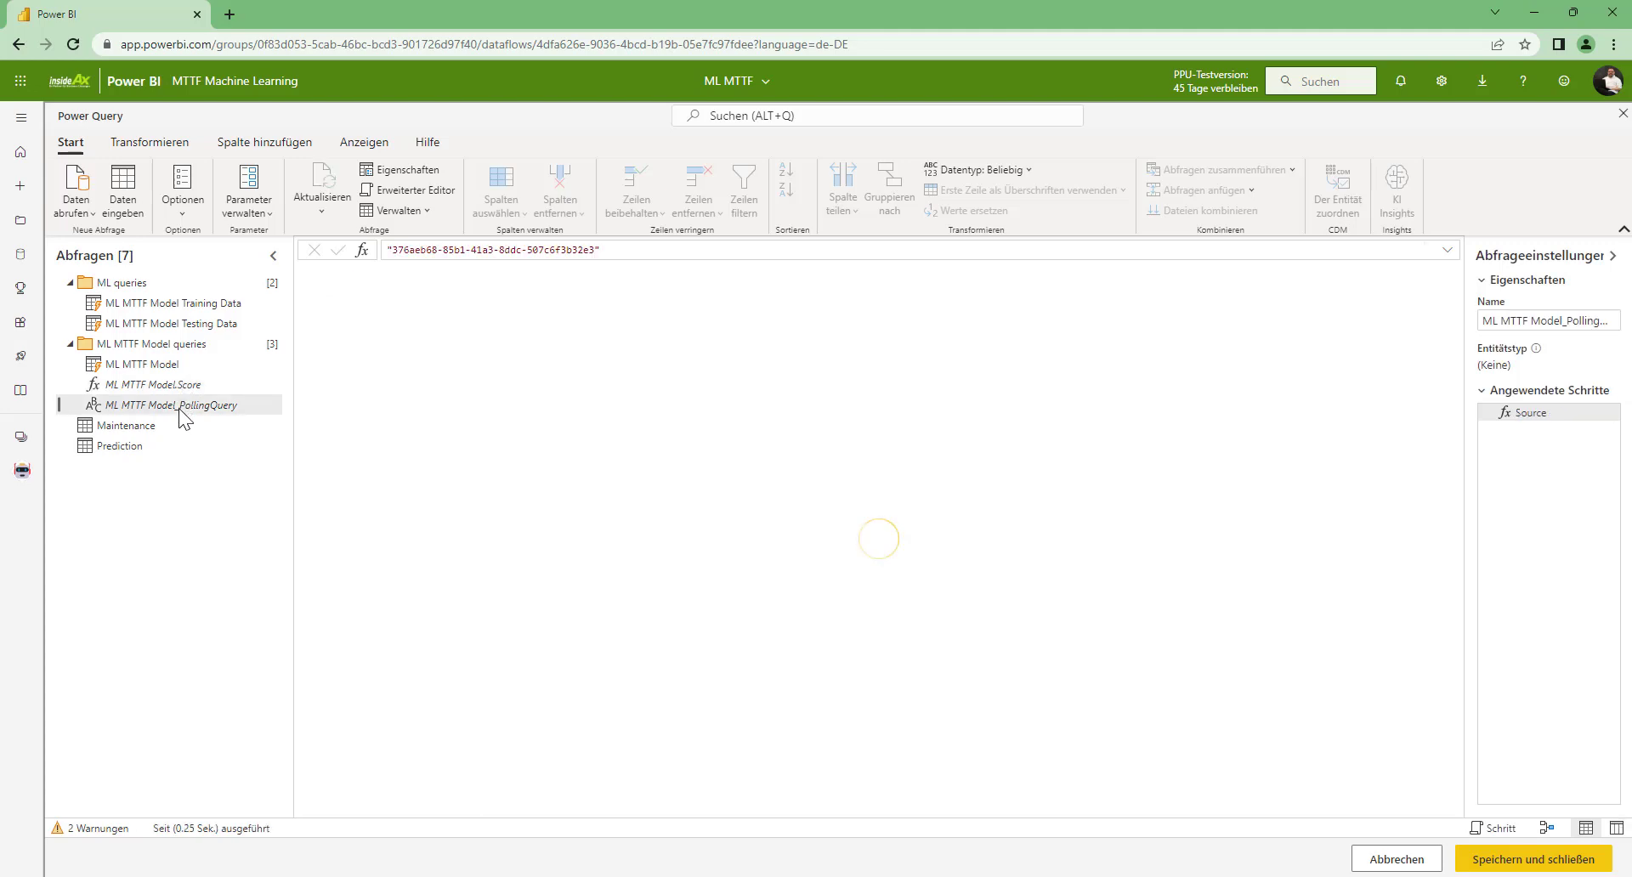
left_click(174, 425)
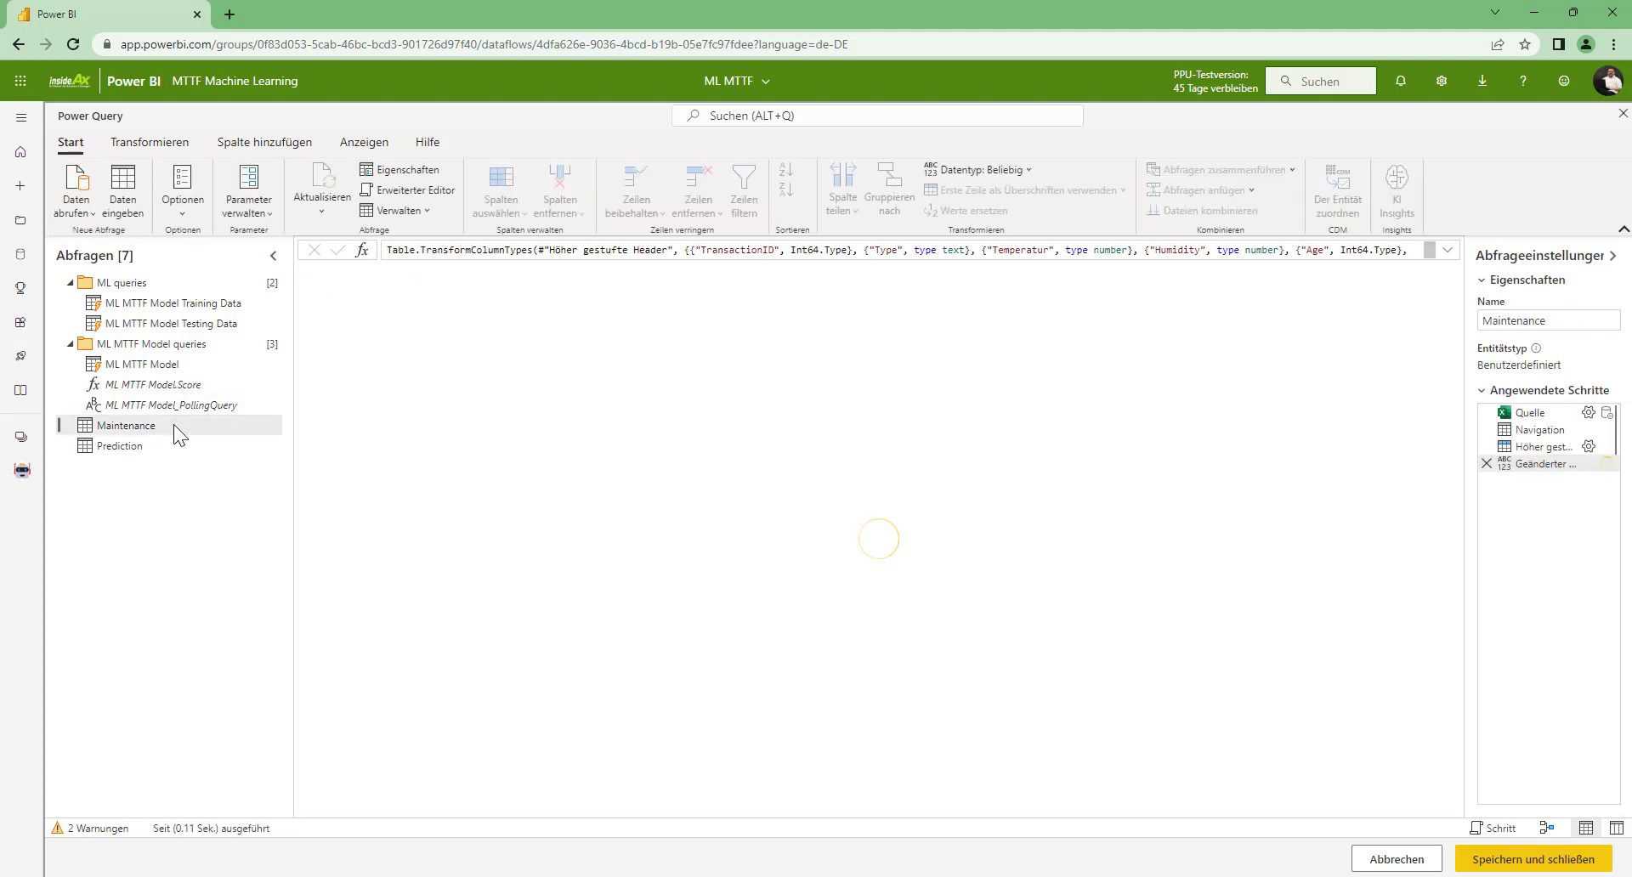
left_click(141, 325)
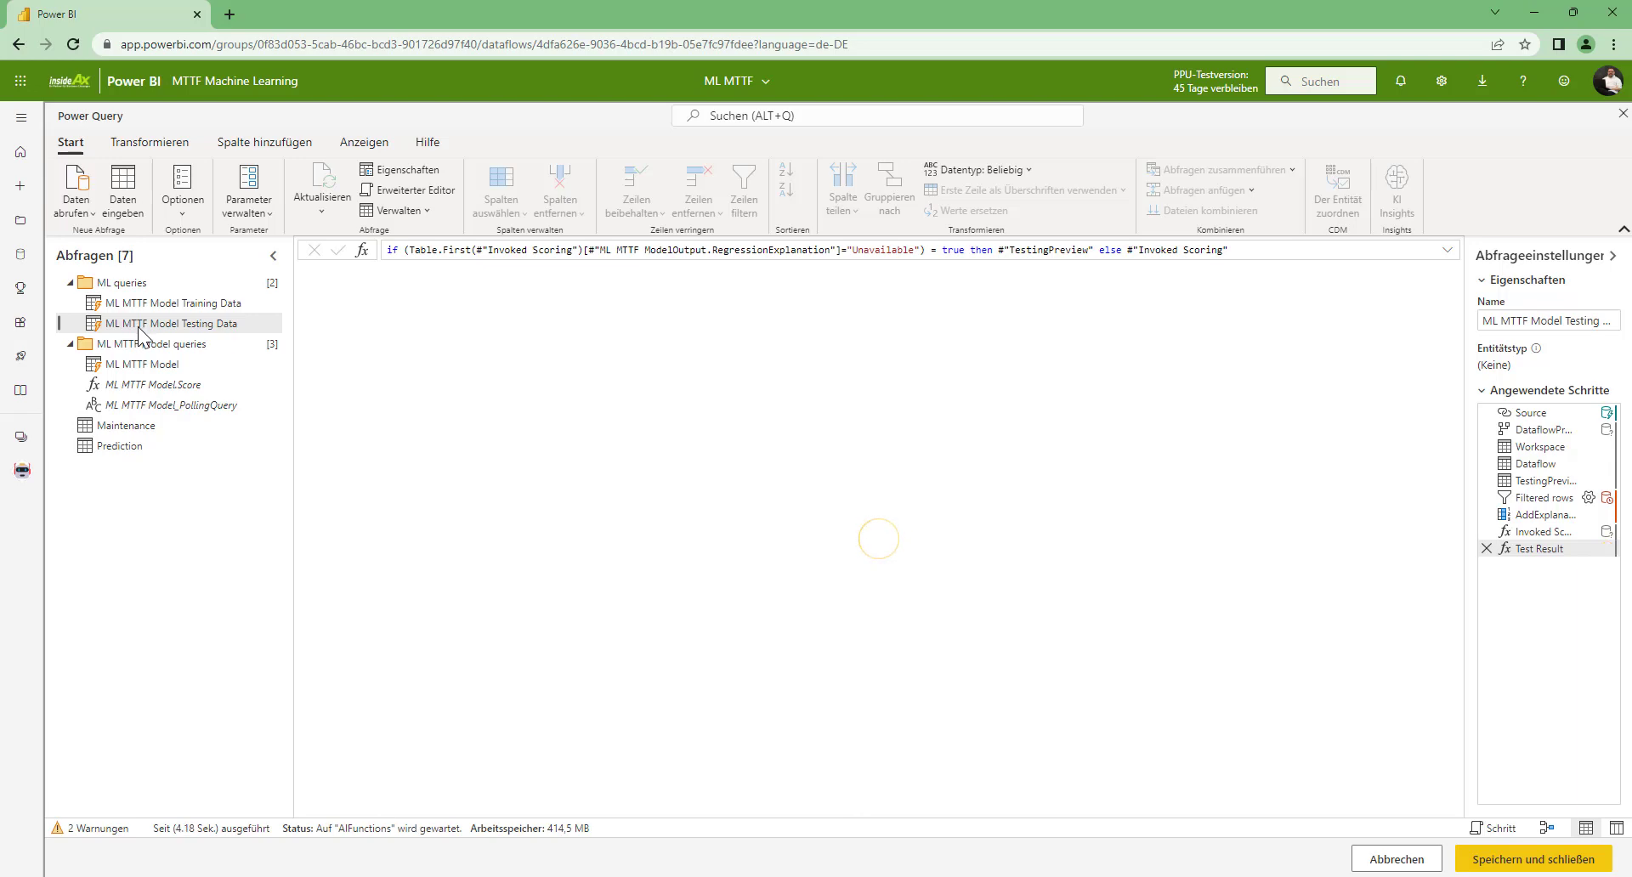
left_click(1398, 311)
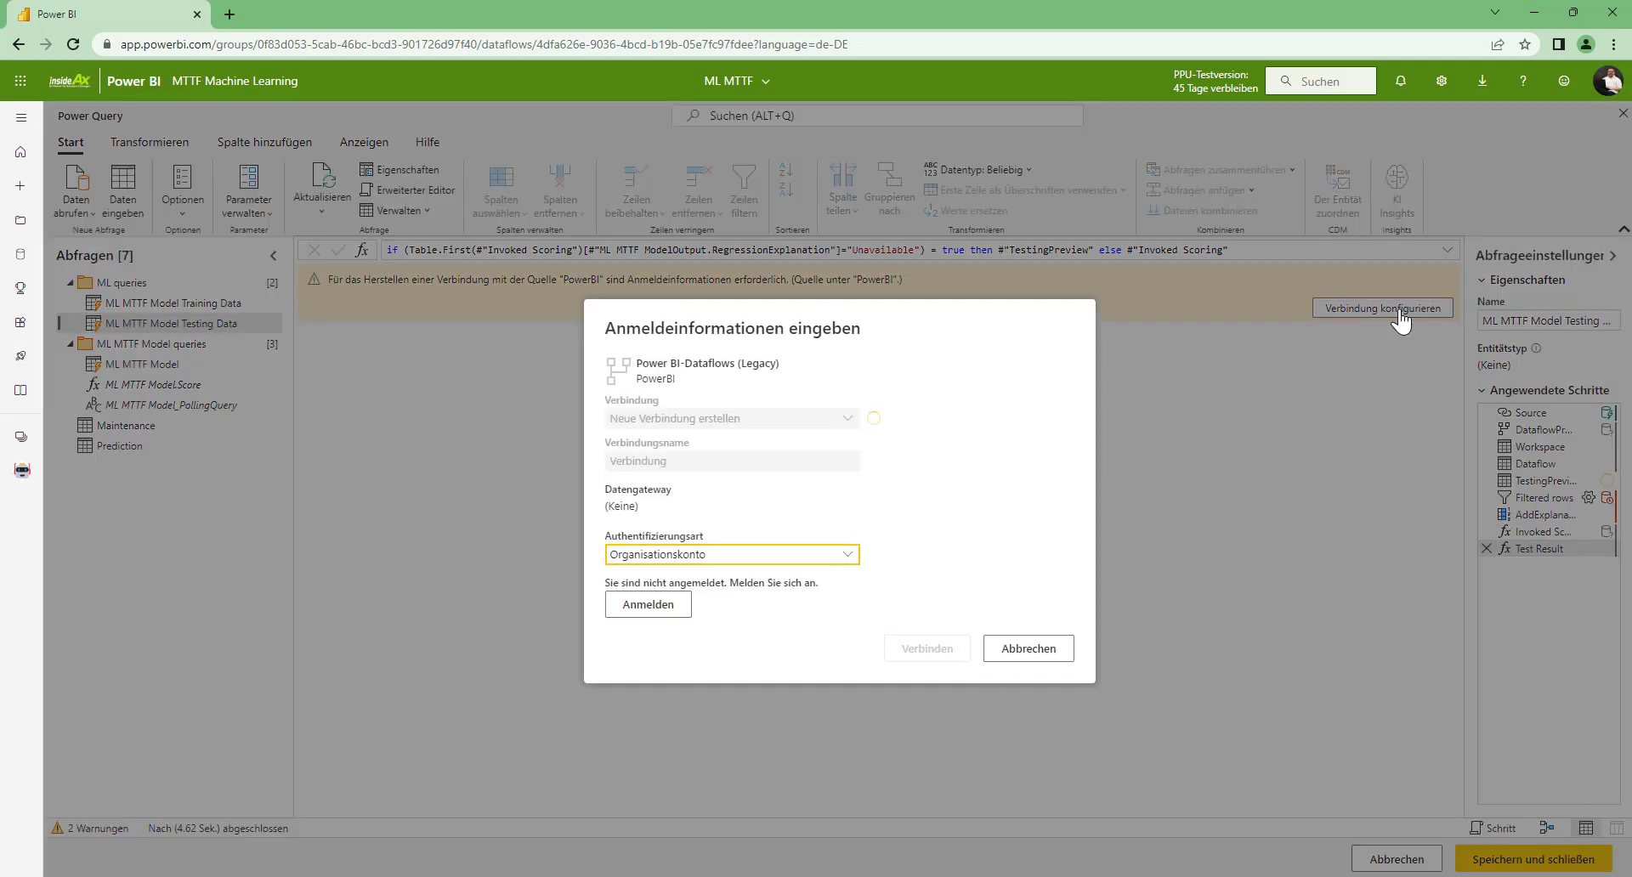
left_click(902, 563)
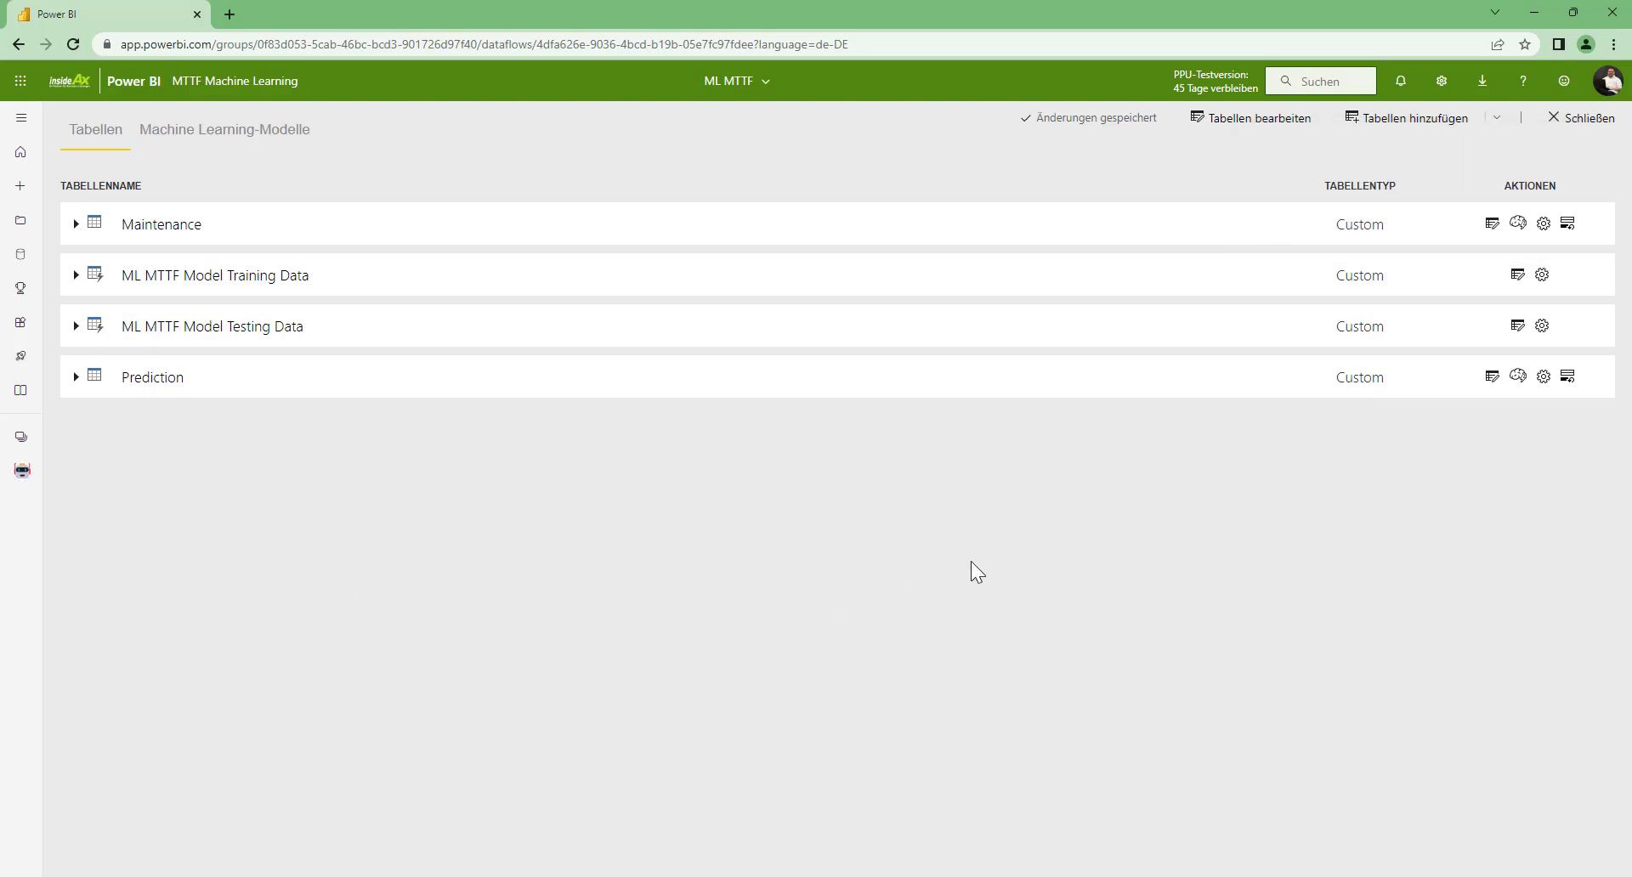
Step: Apply ML MTTF Model to the Prediction table with output column 'Prediction Output' and save
left_click(259, 151)
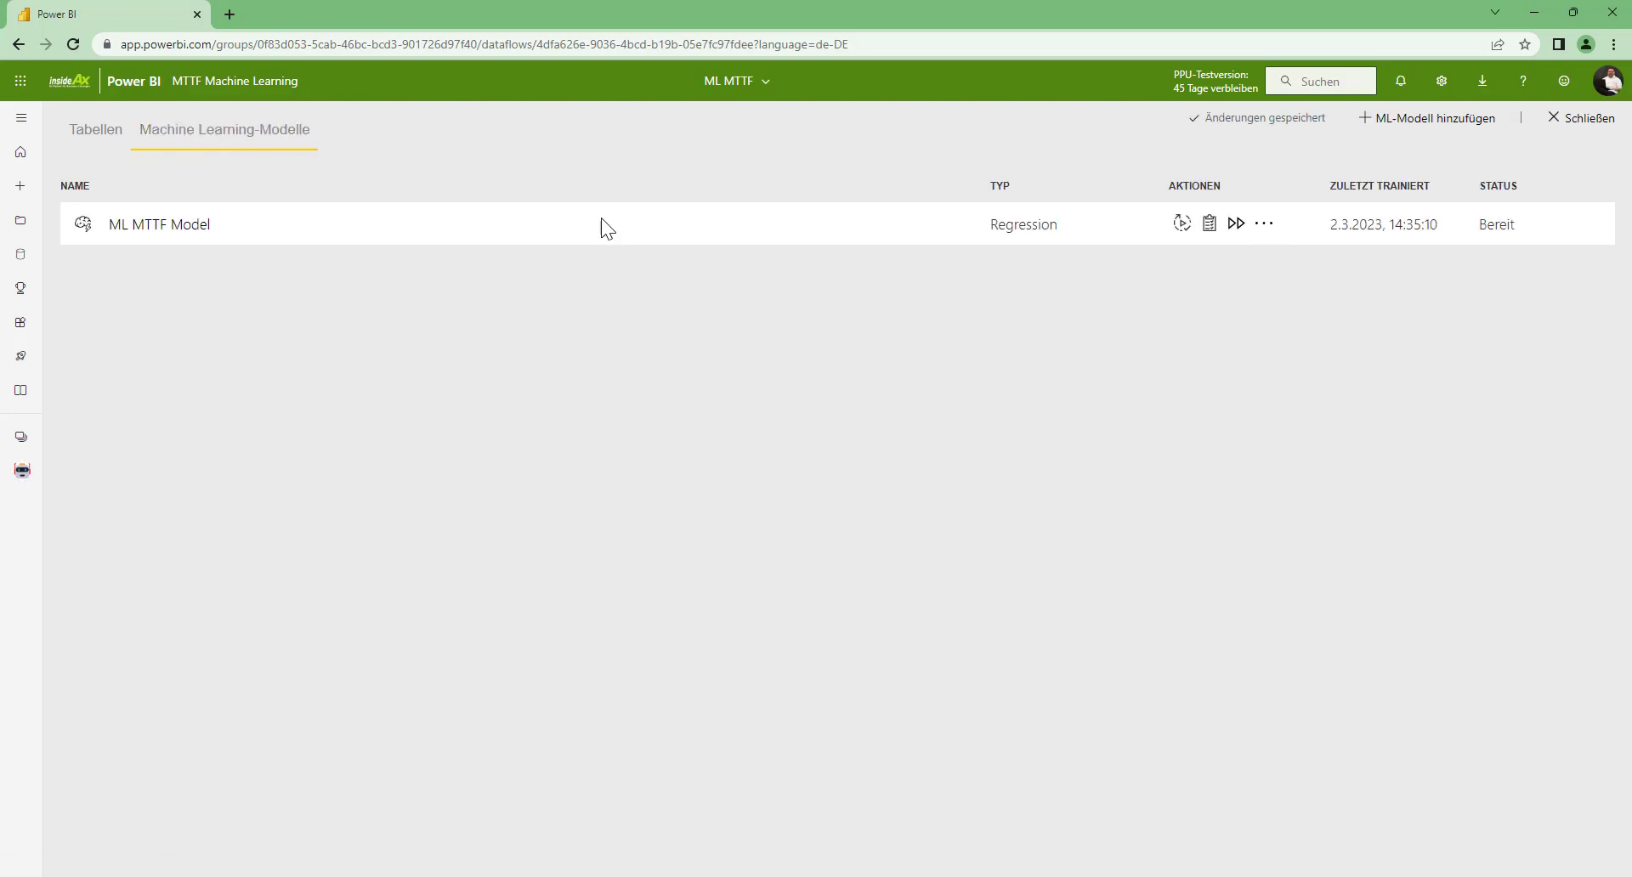
left_click(1236, 223)
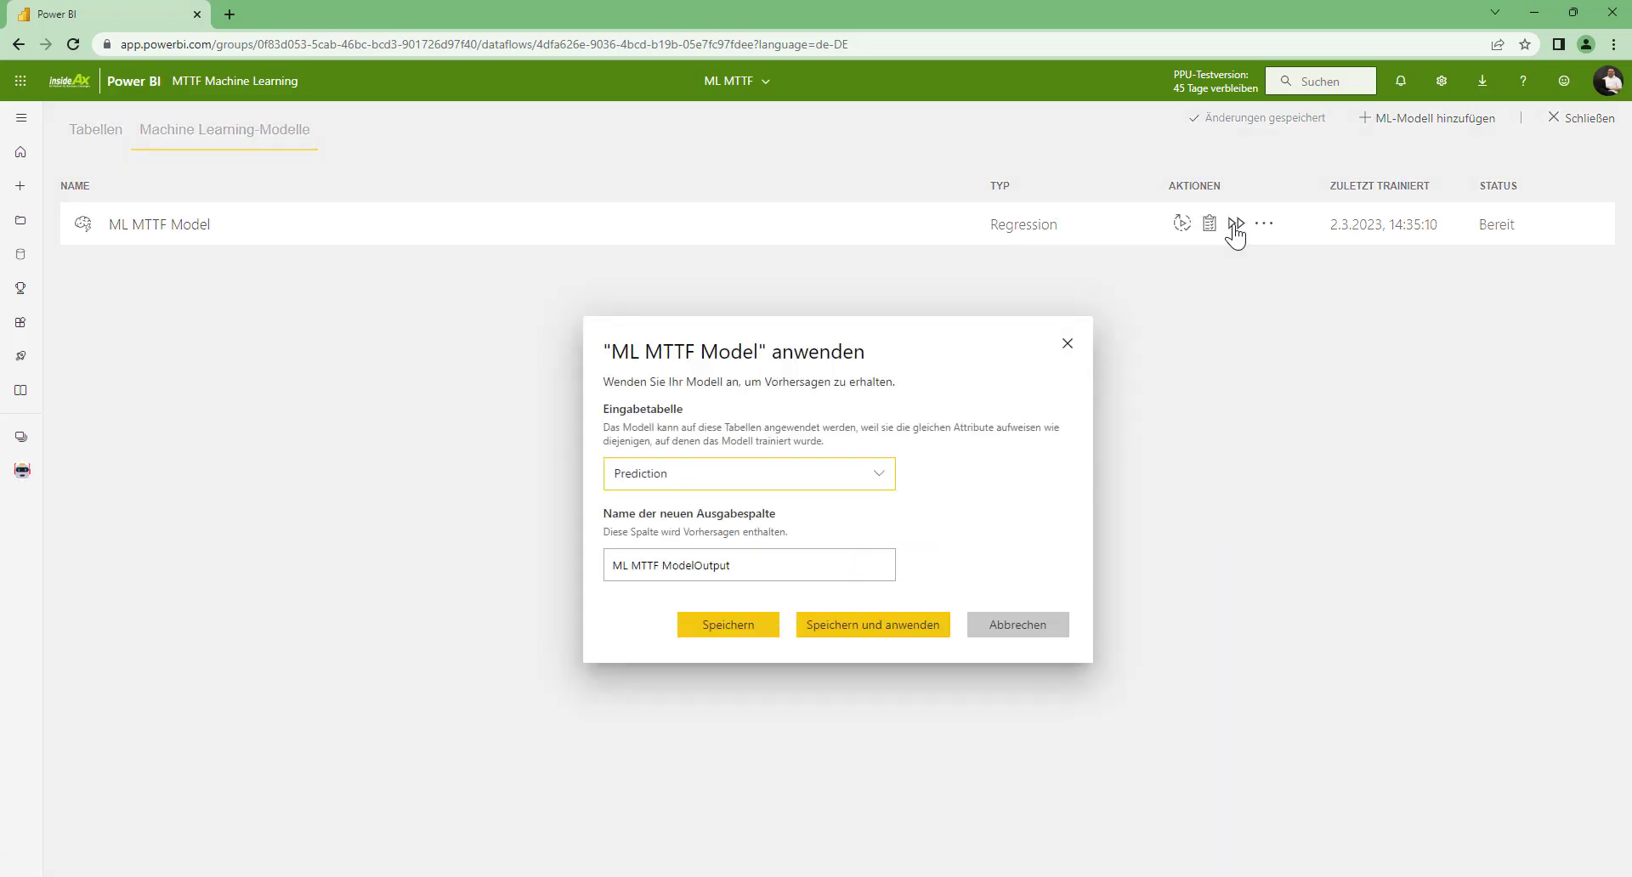
left_click(879, 473)
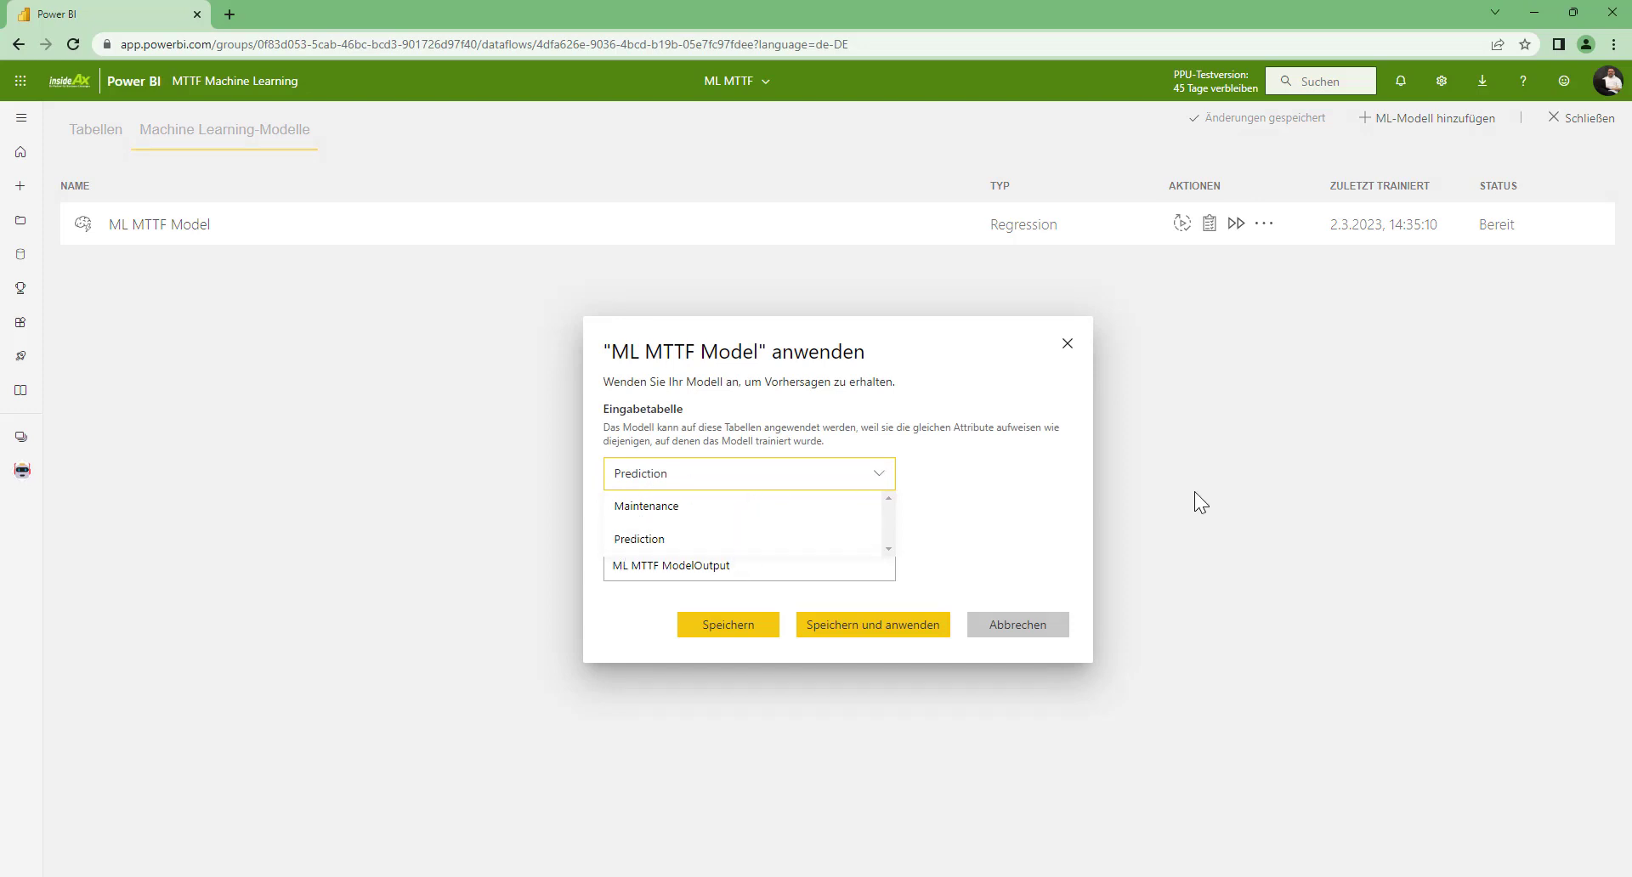
left_click(641, 539)
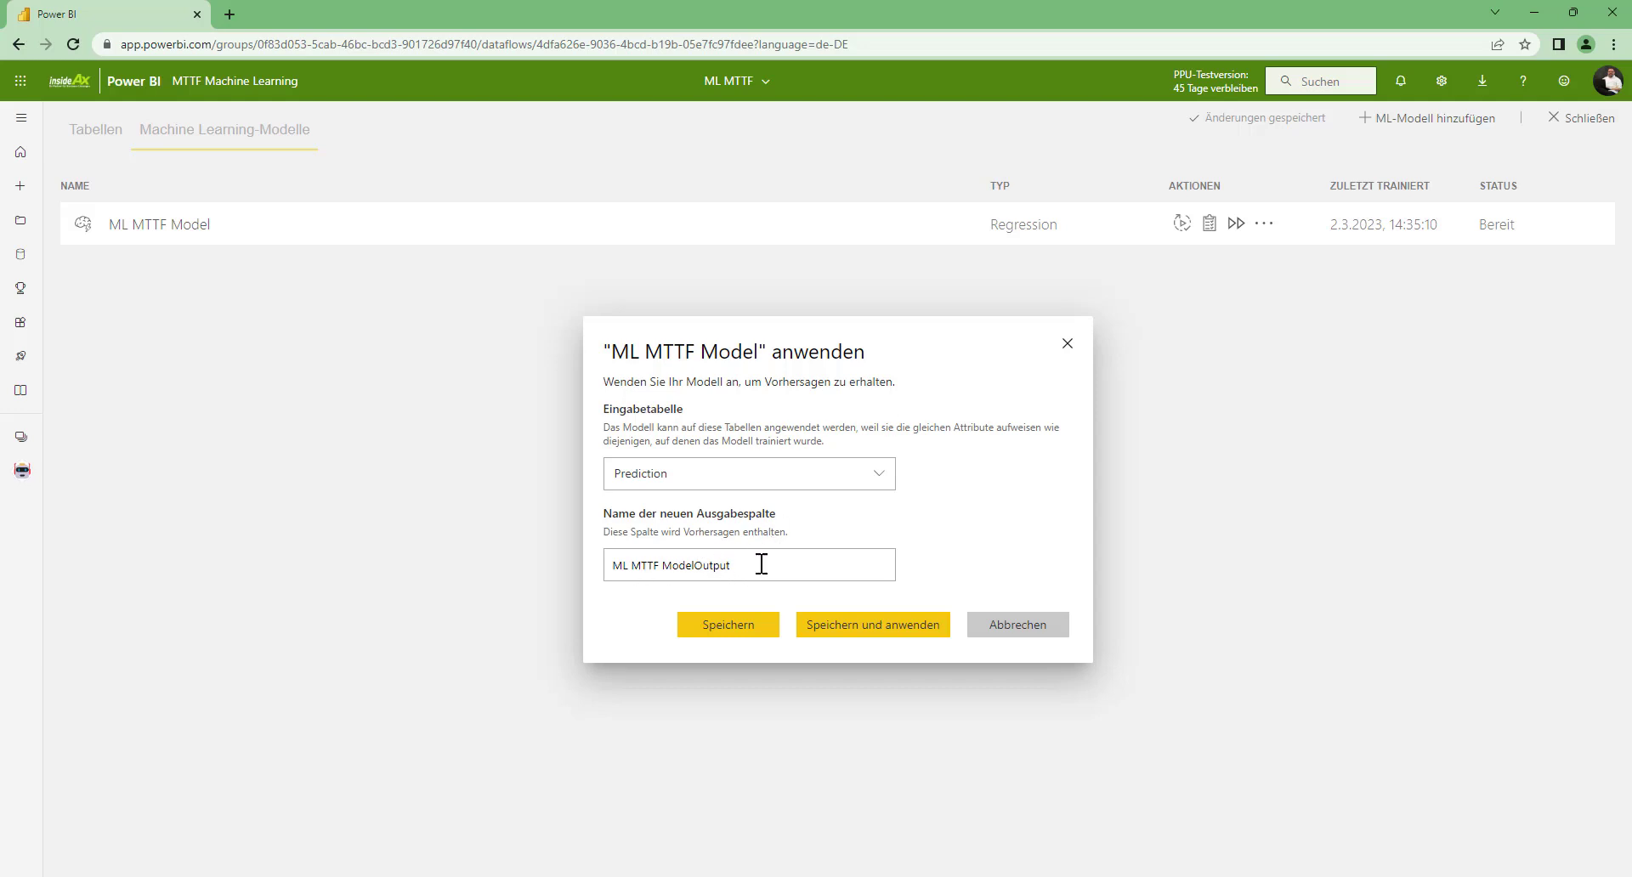
left_click_drag(762, 564, 441, 557)
type("Pre")
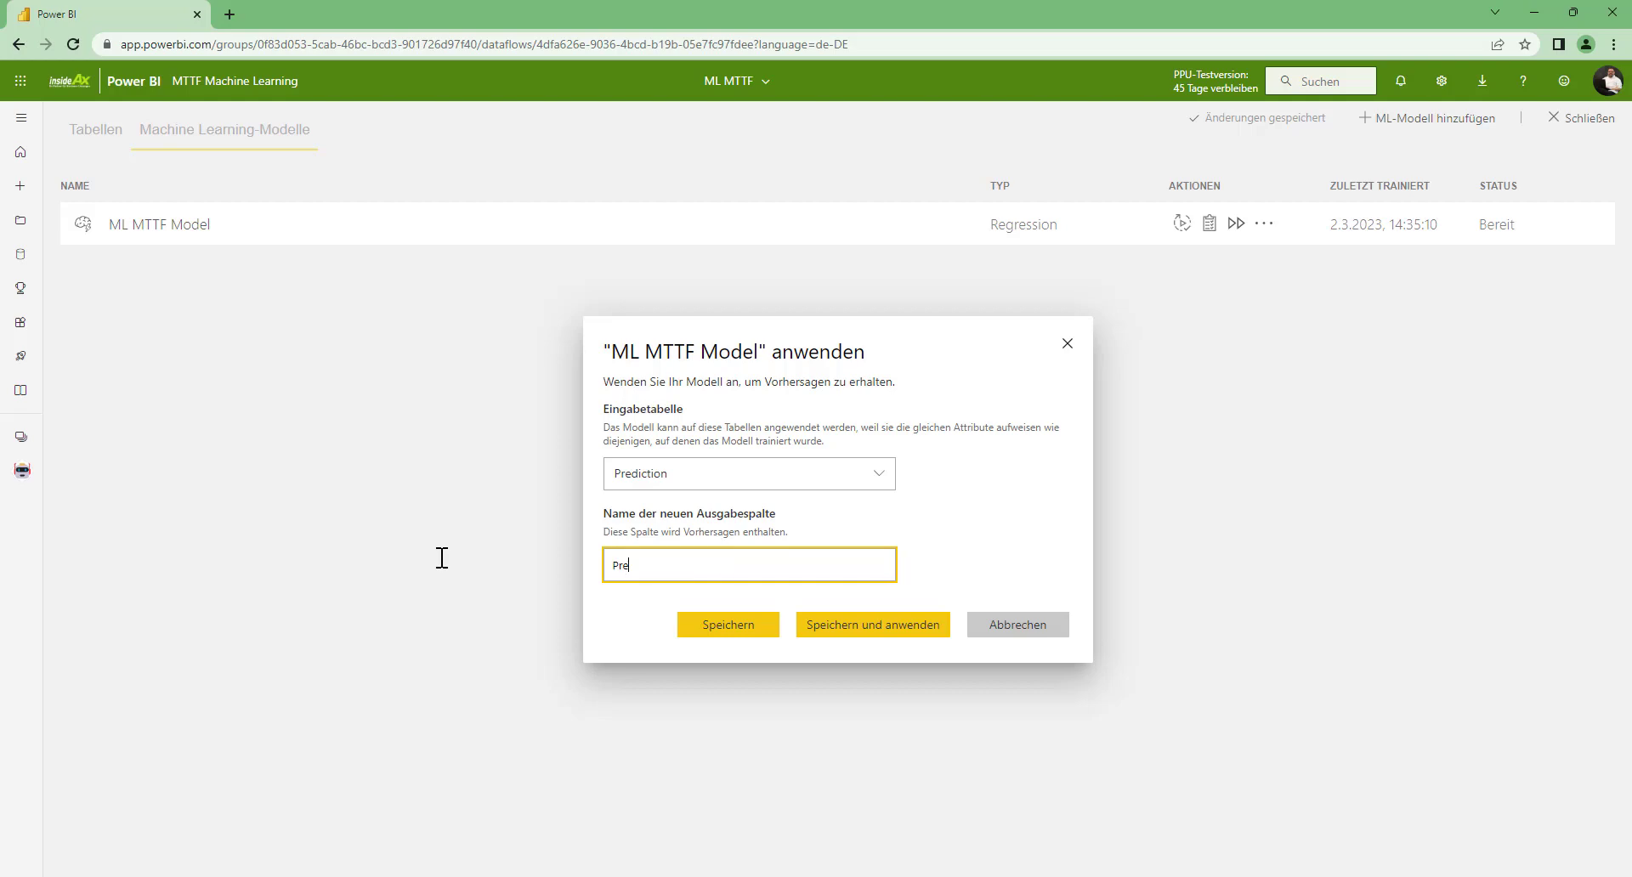
type("diction Output")
left_click(855, 626)
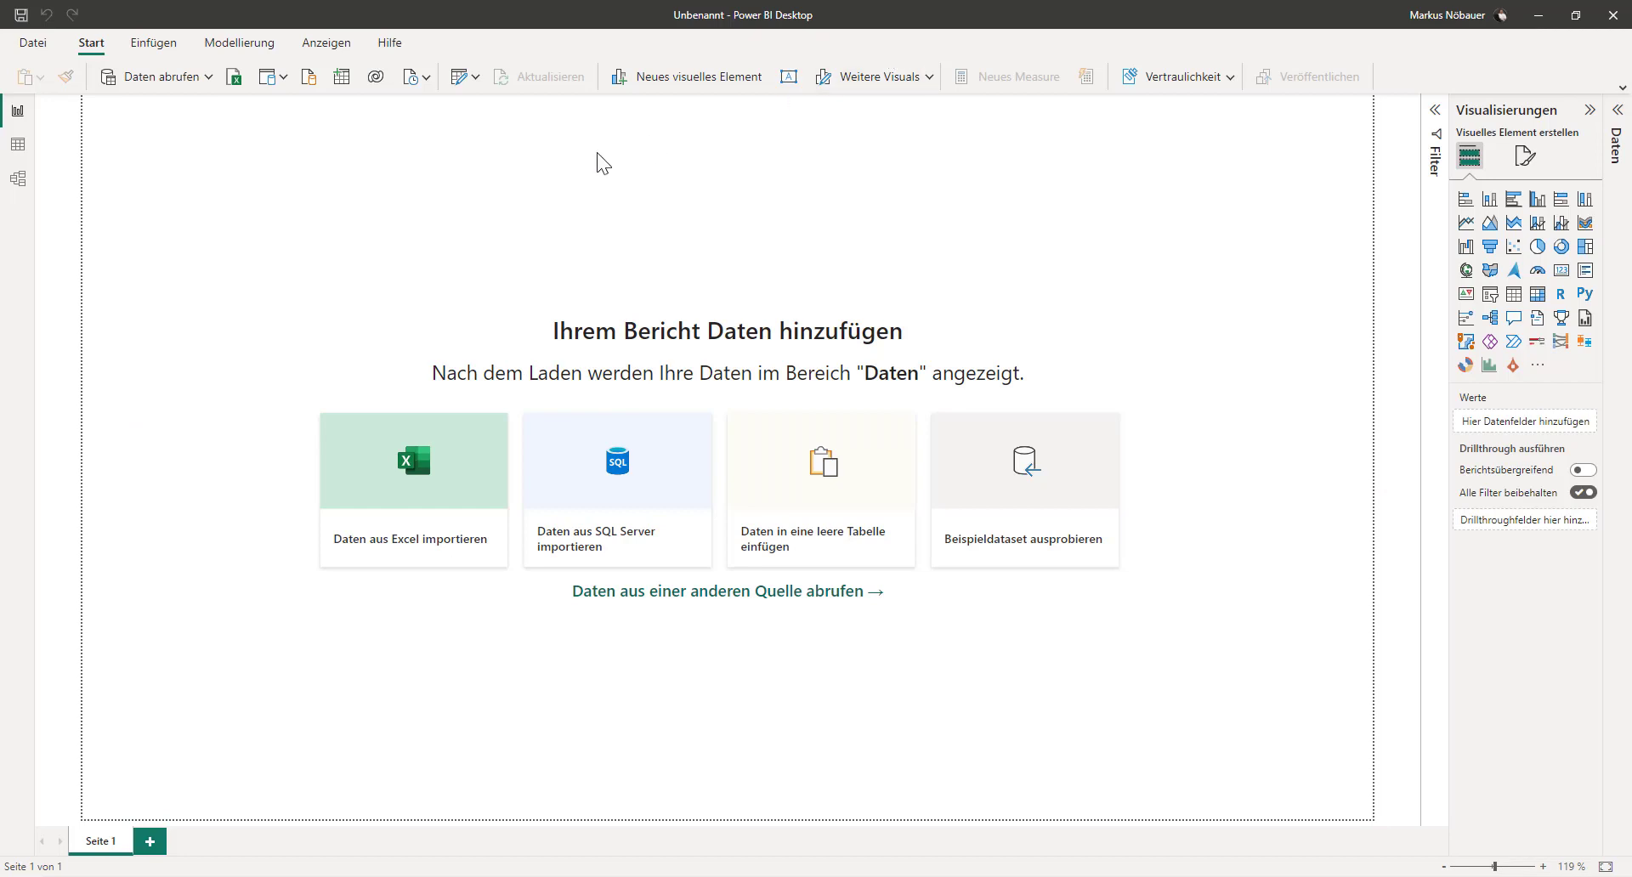
Step: Open the Prediction enriched ML MTTF Model table from MTTF Machine Learning > ML MTTF for transforming
left_click(429, 76)
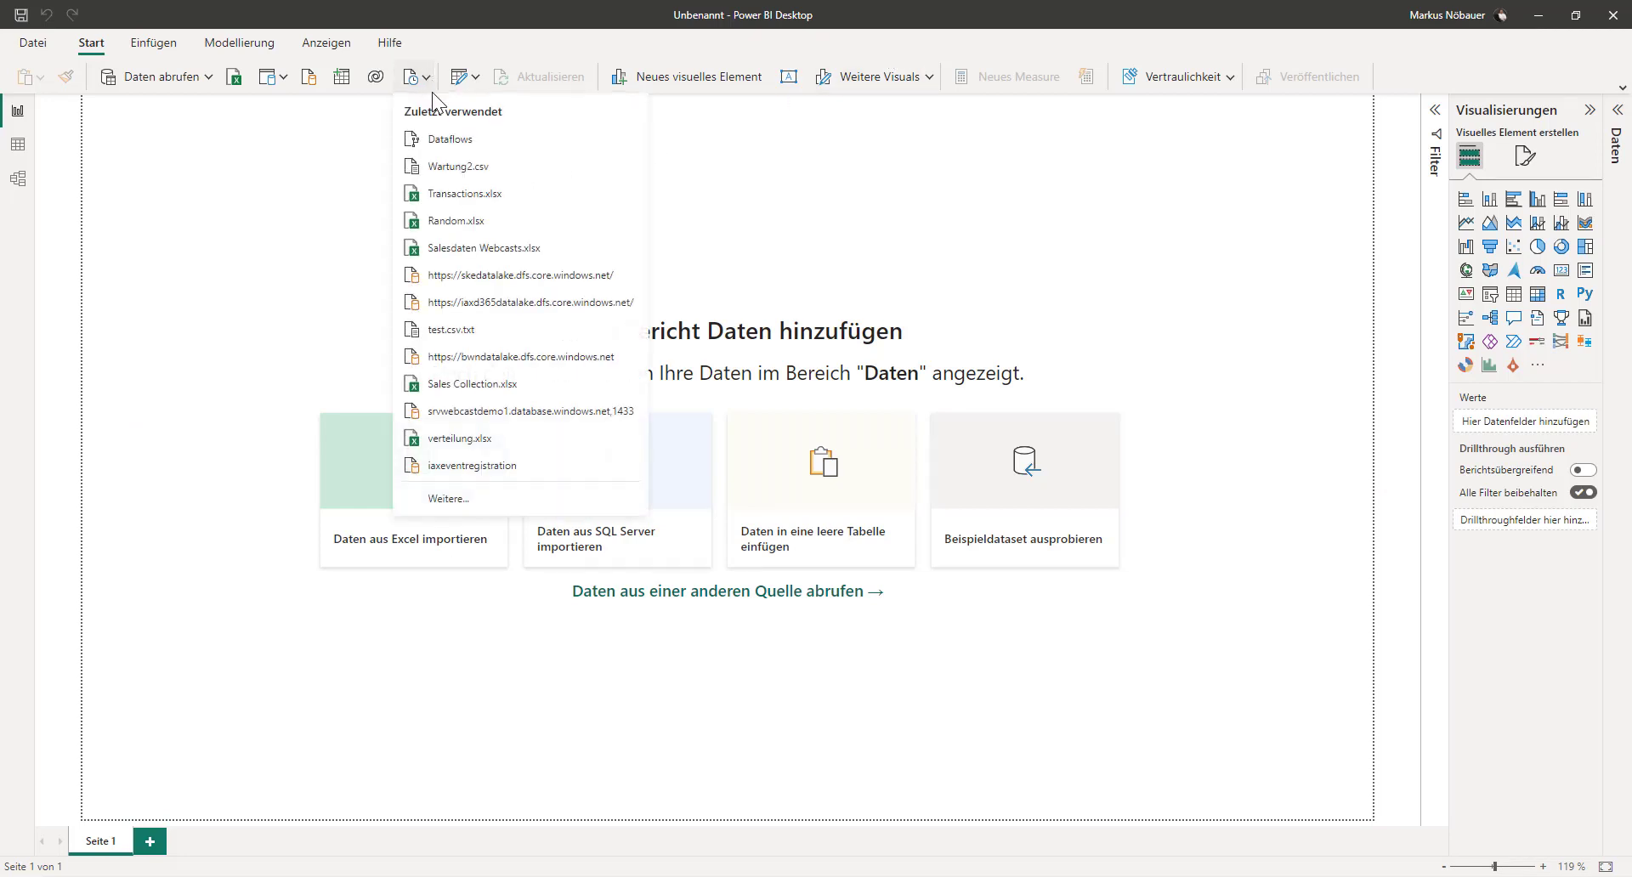
left_click(430, 135)
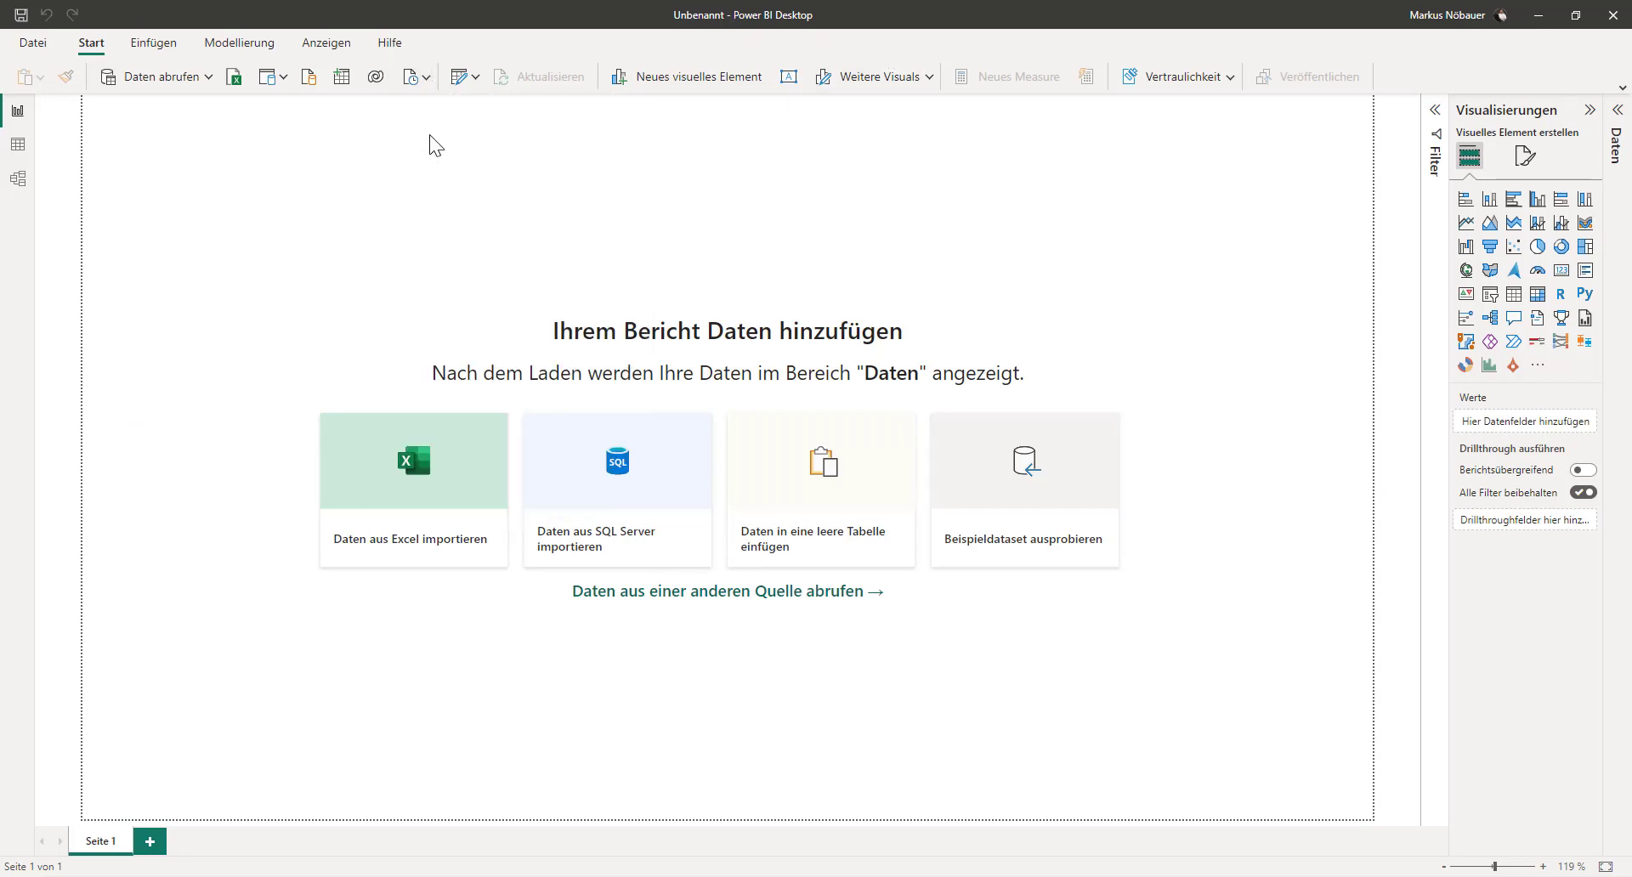
left_click(297, 160)
left_click(303, 287)
left_click(313, 308)
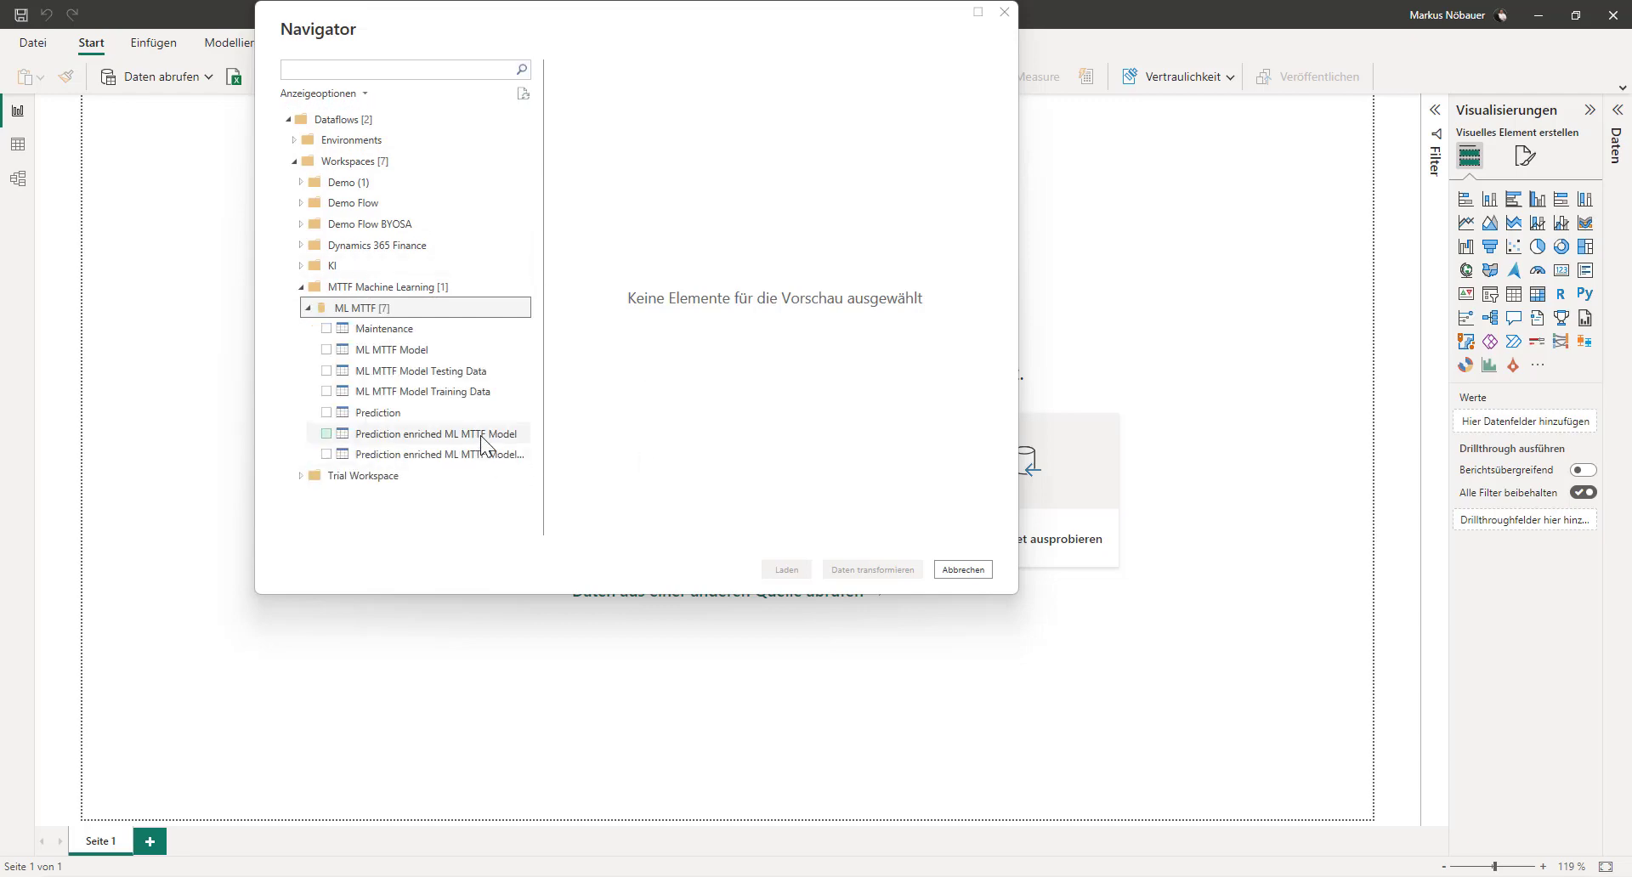
left_click(327, 434)
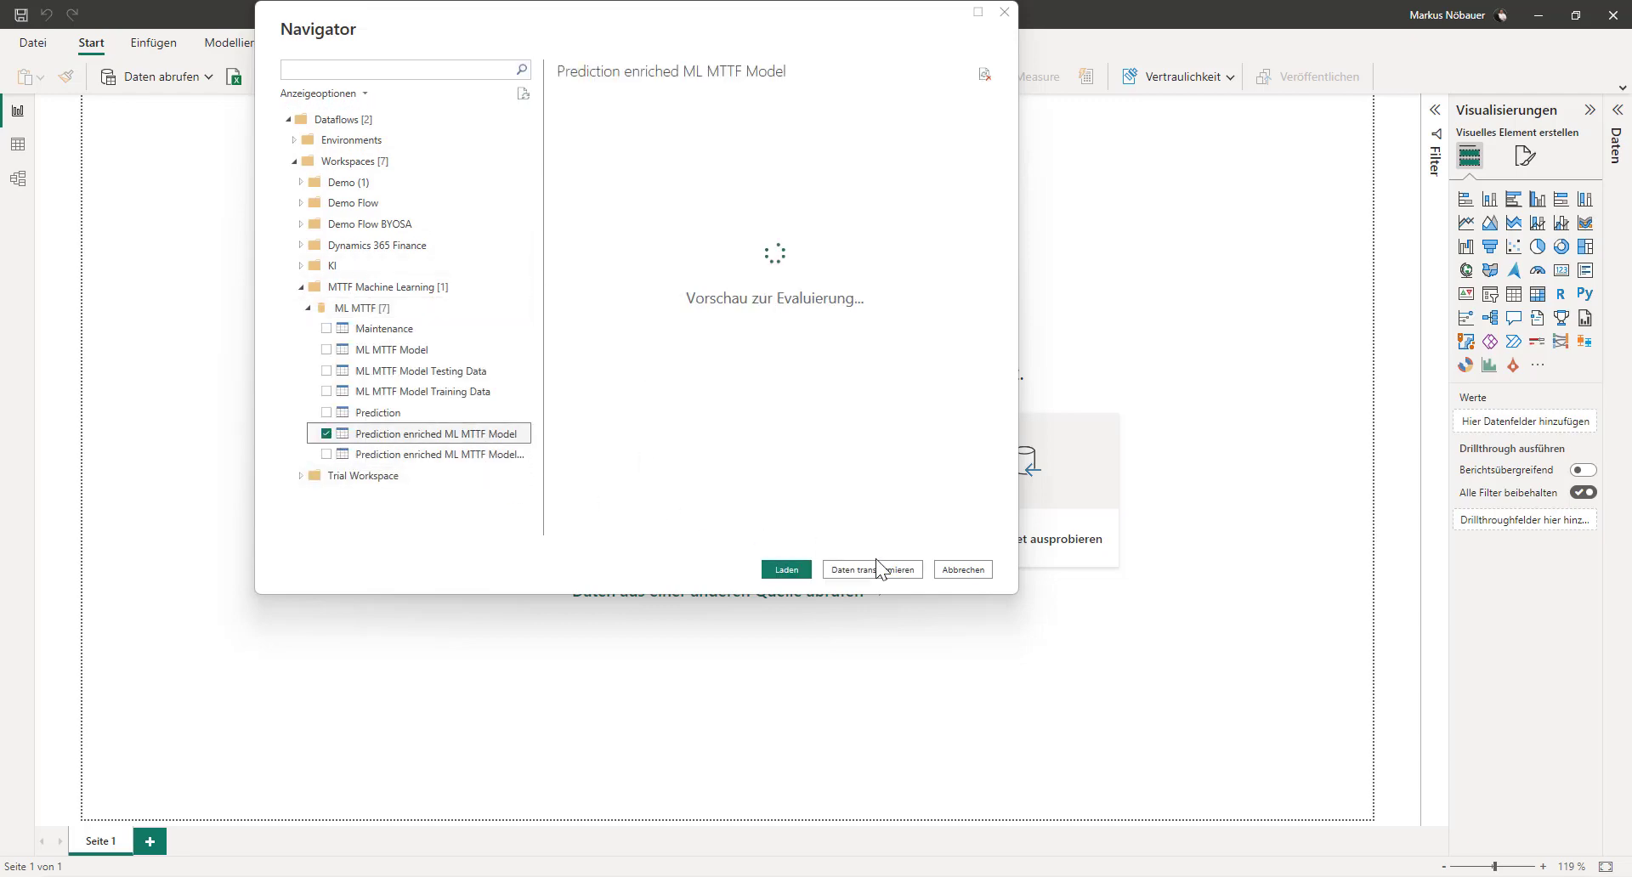
left_click(855, 569)
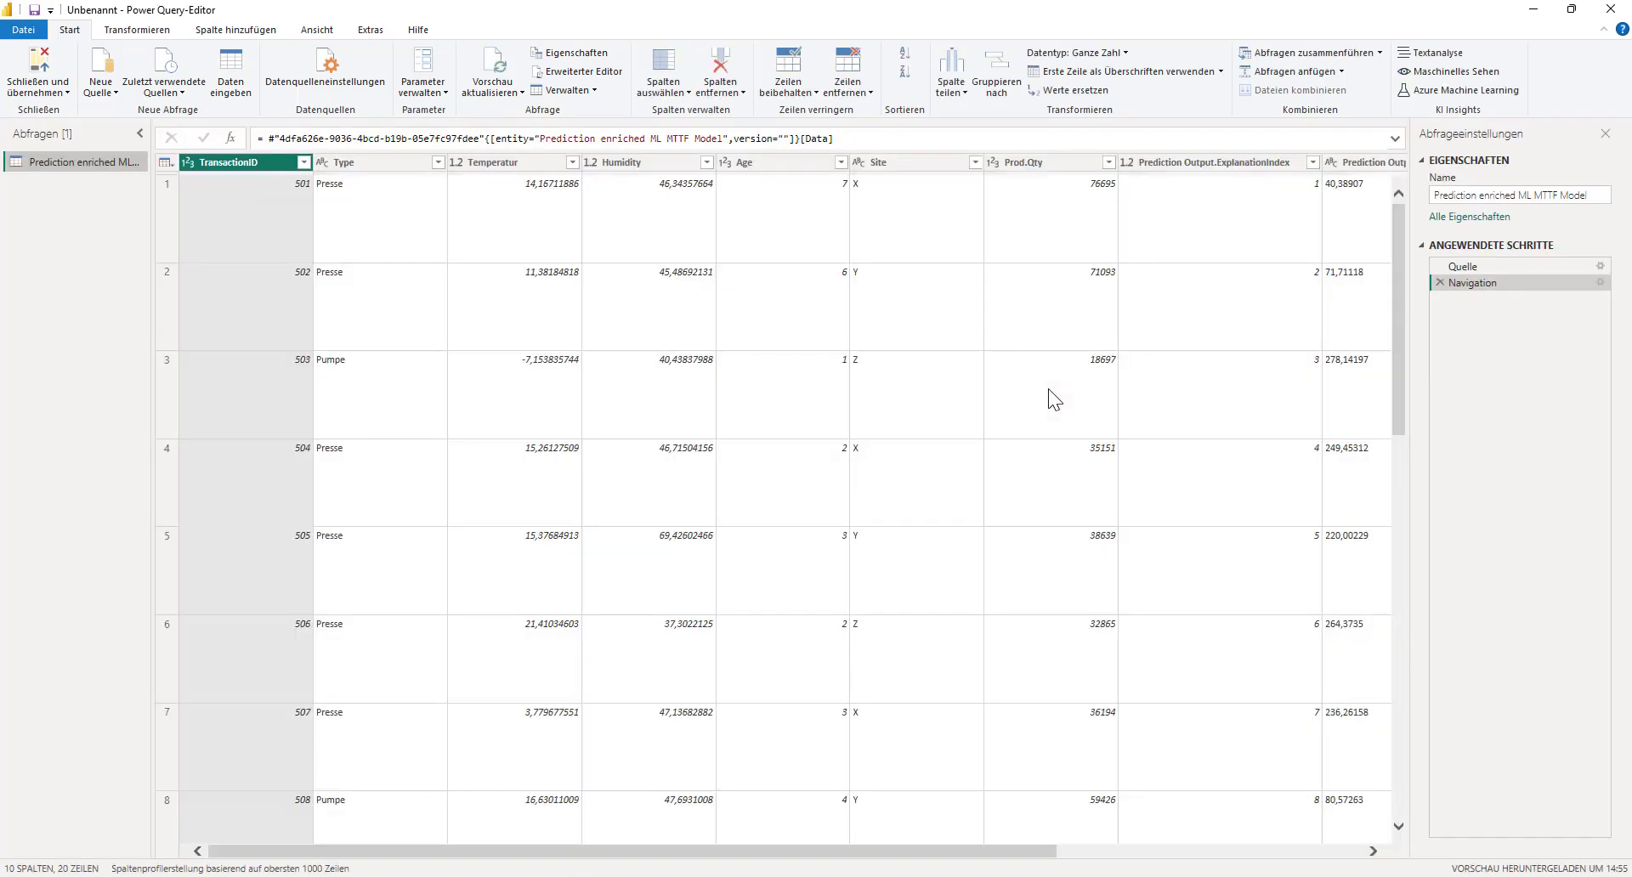
Step: Set Prediction Output.RegressionResult to Dezimalzahl, then close and apply the query
left_click_drag(946, 850, 1341, 862)
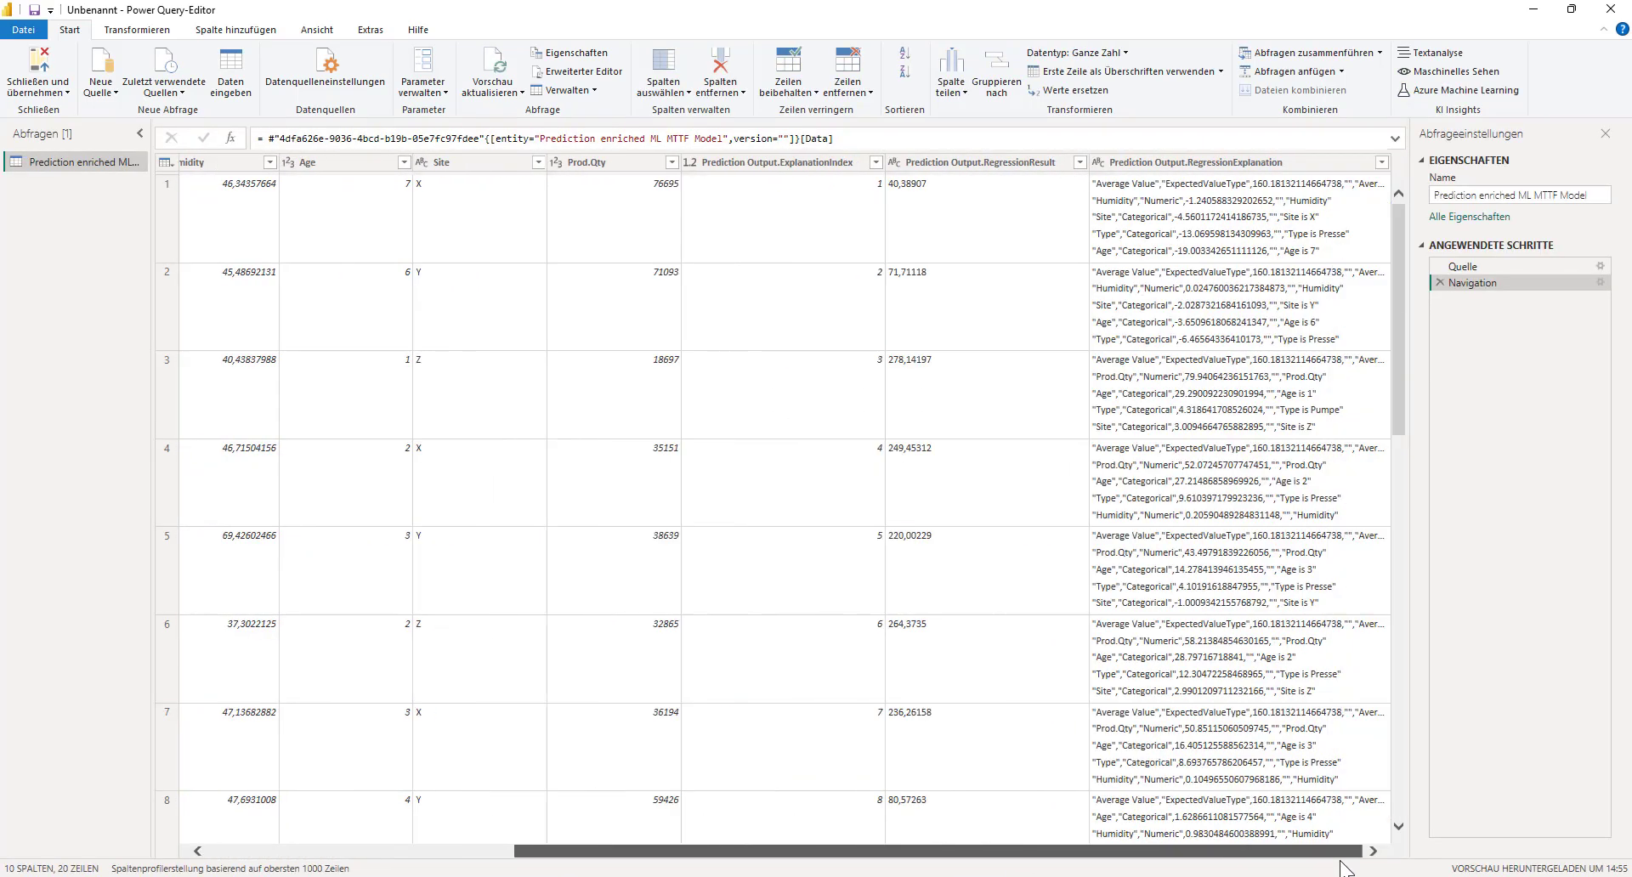
left_click(951, 162)
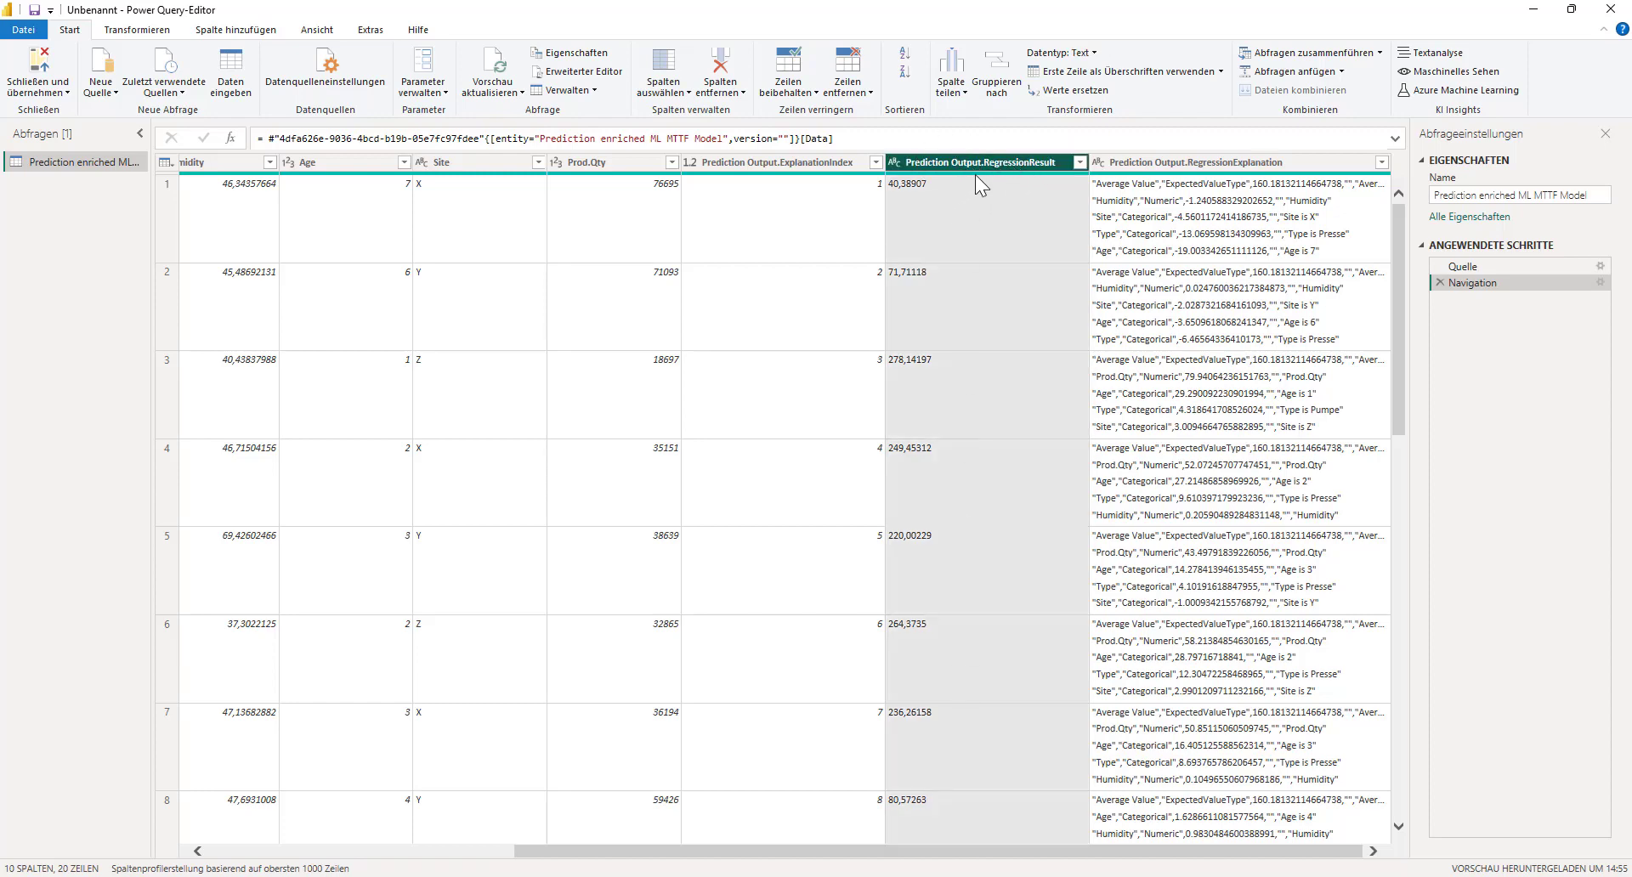
left_click(136, 30)
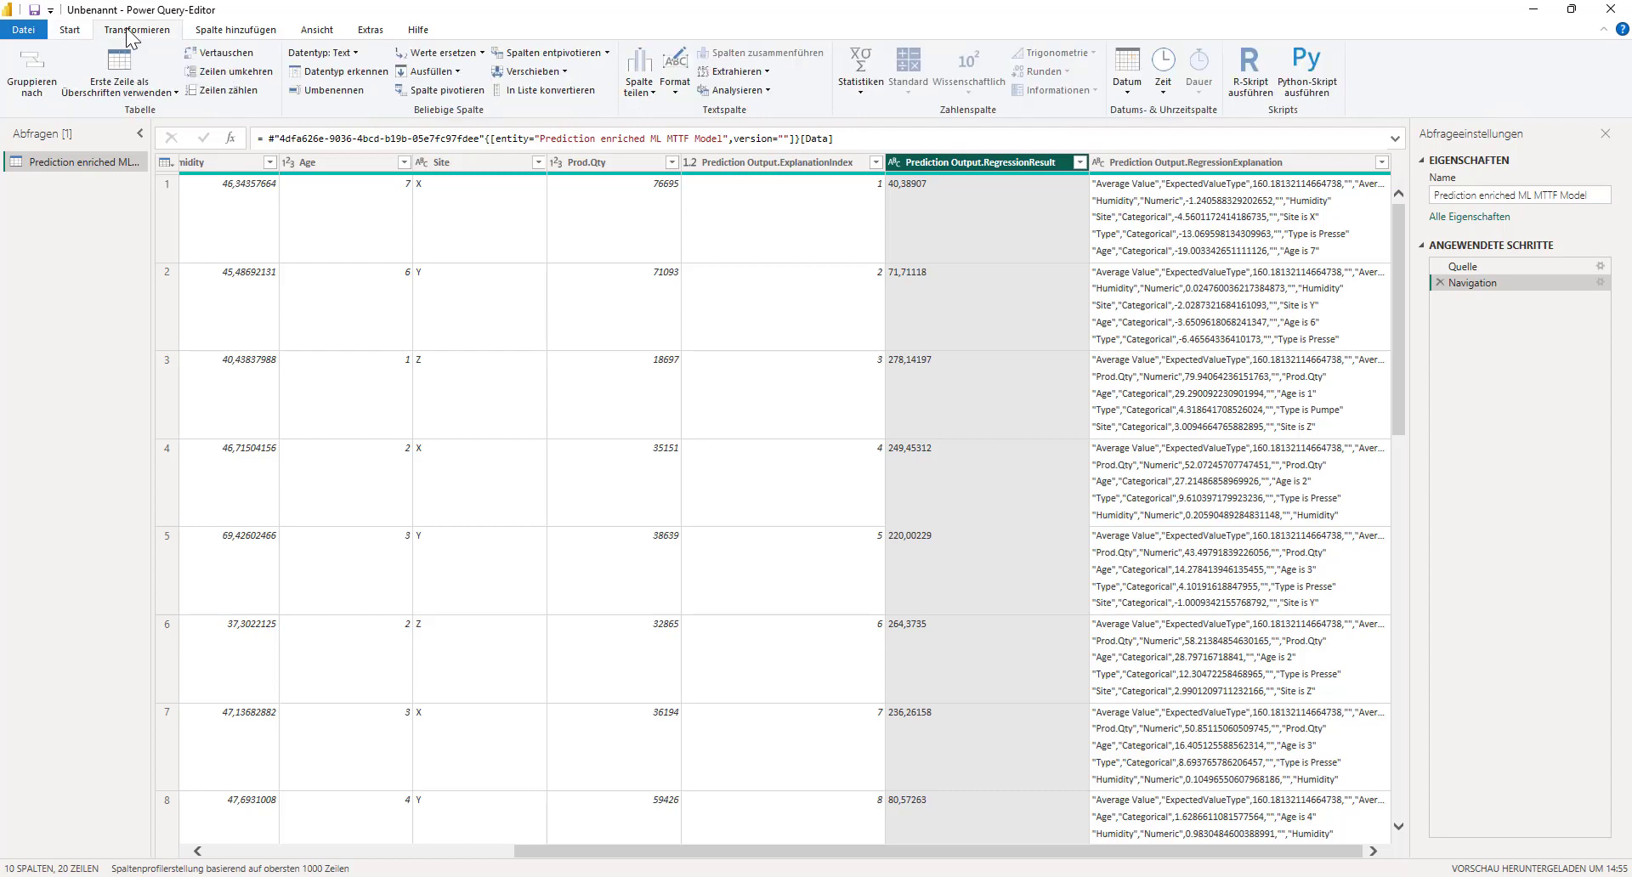
left_click(350, 53)
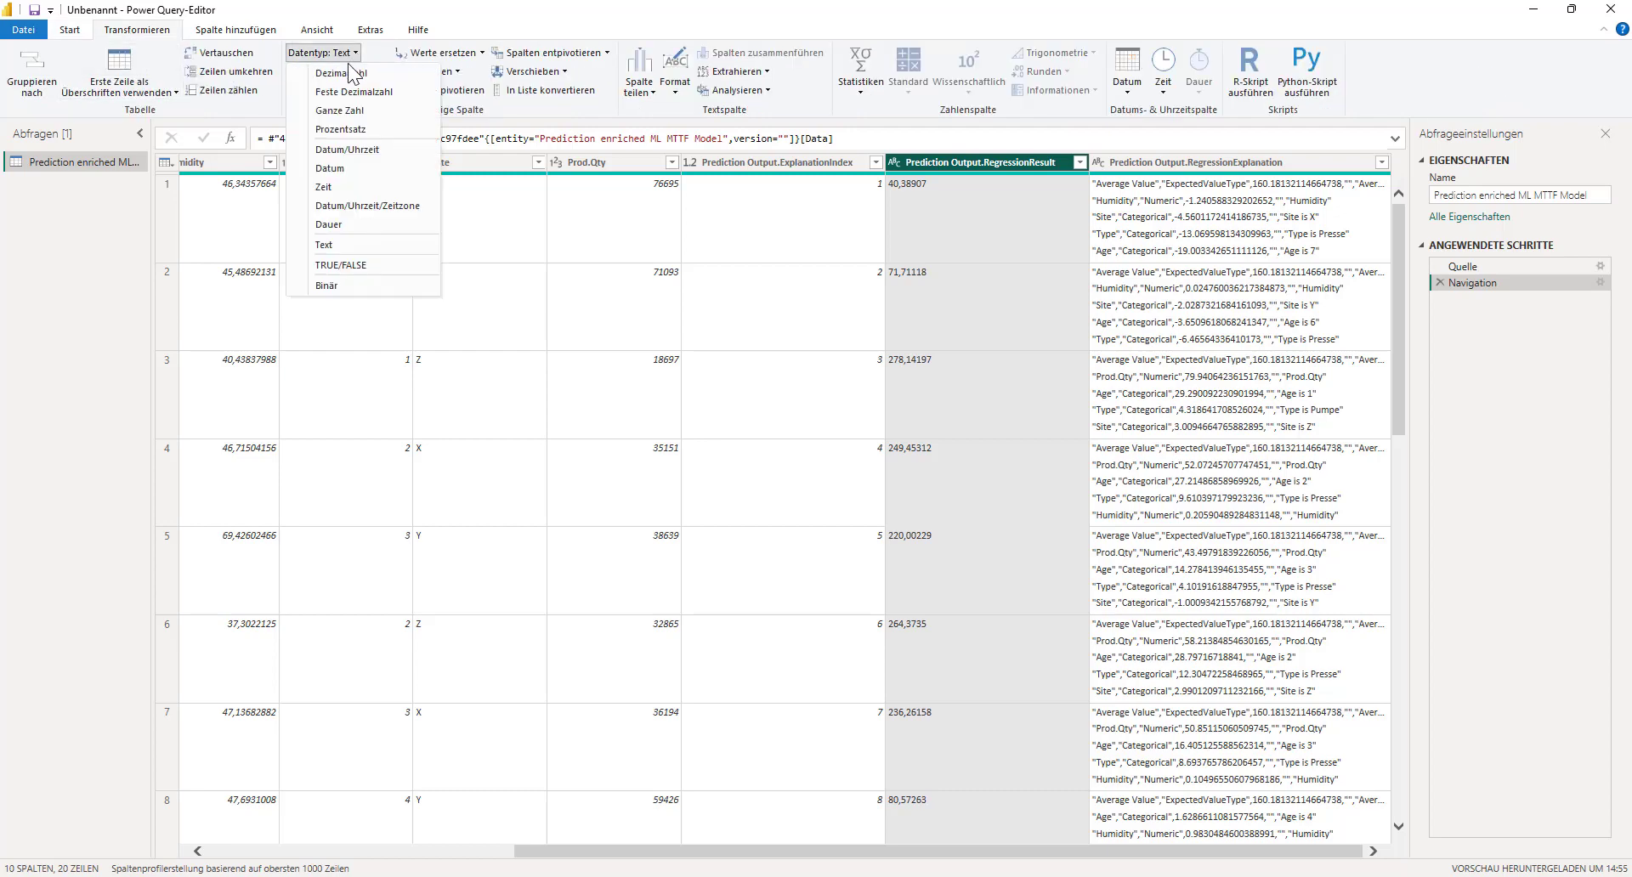
left_click(344, 74)
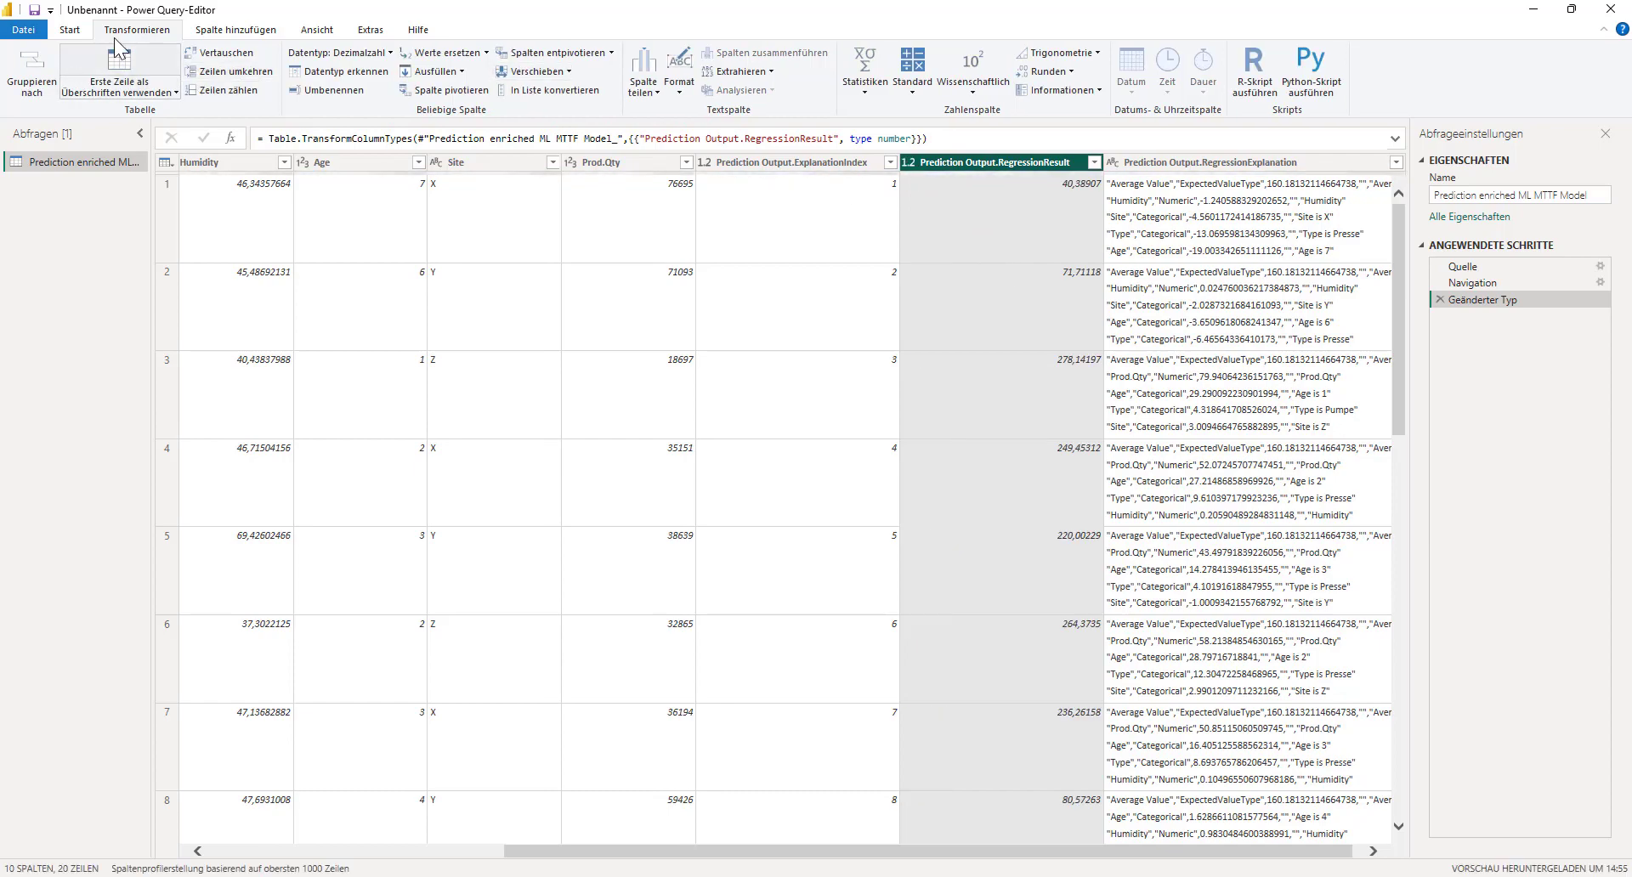
left_click(69, 29)
left_click(43, 72)
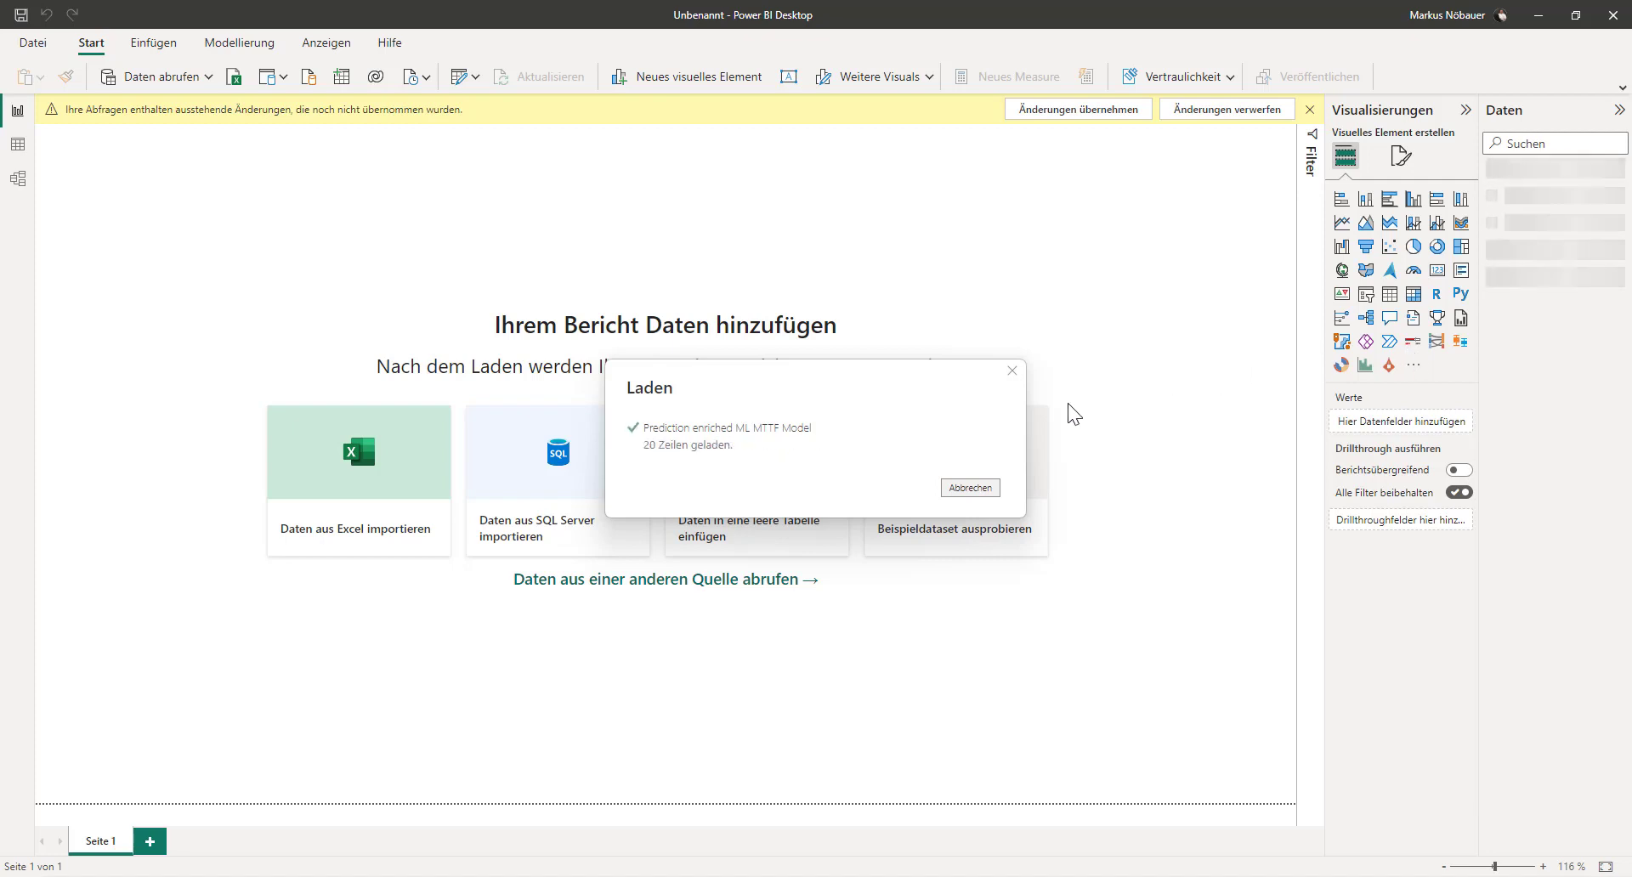
Step: Insert a table visual with unsummarized TransactionID and enlarge it to show all 20 rows
left_click(1389, 295)
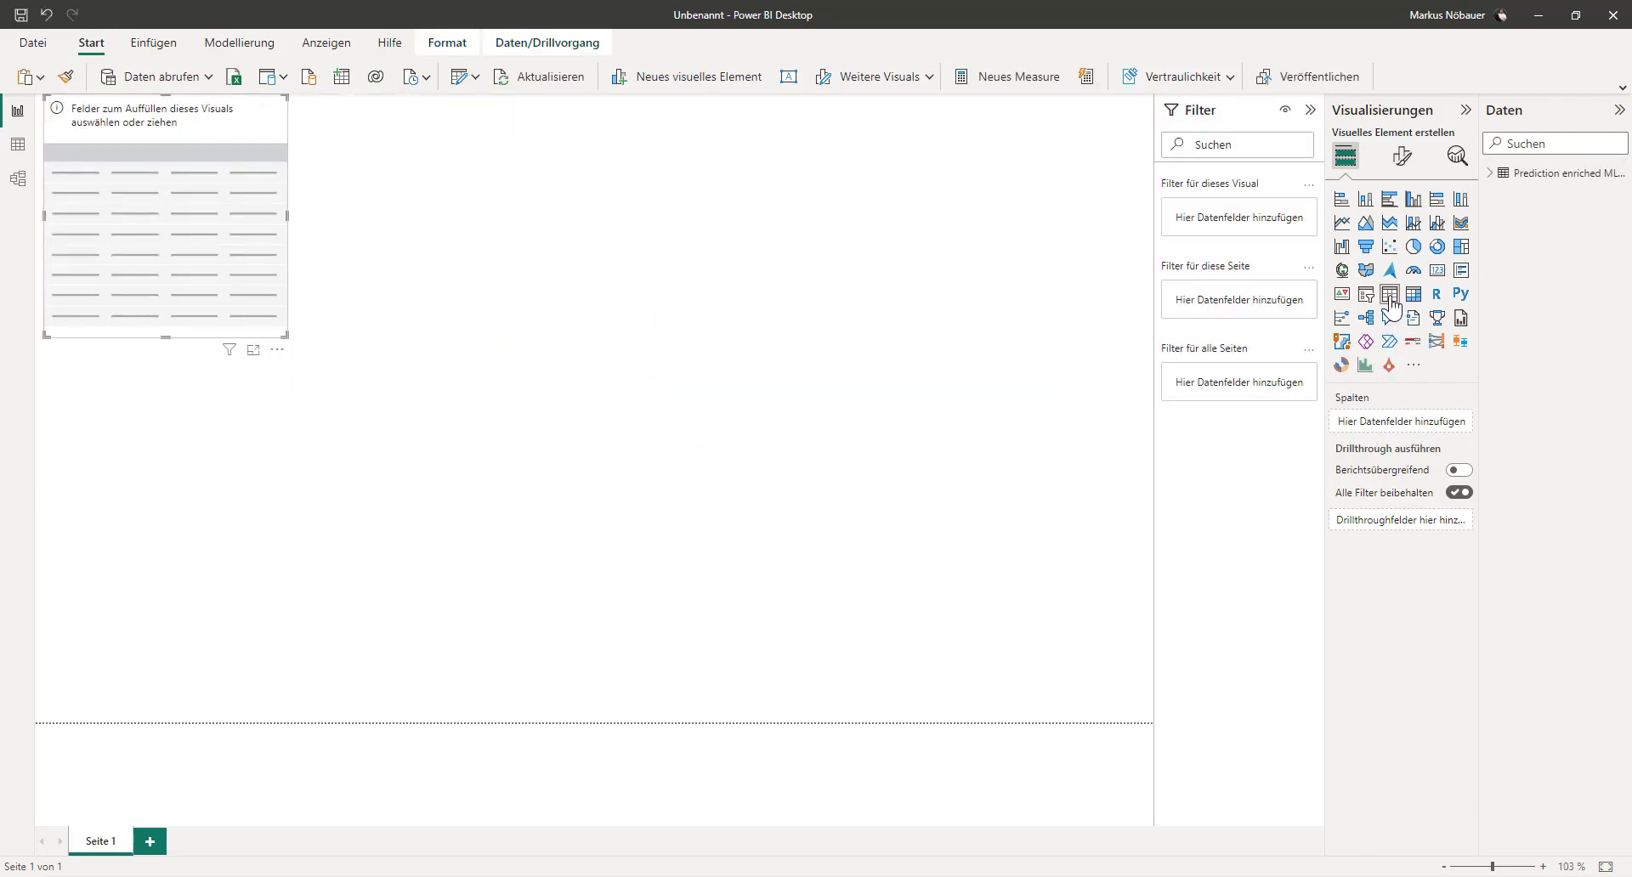
left_click(1490, 173)
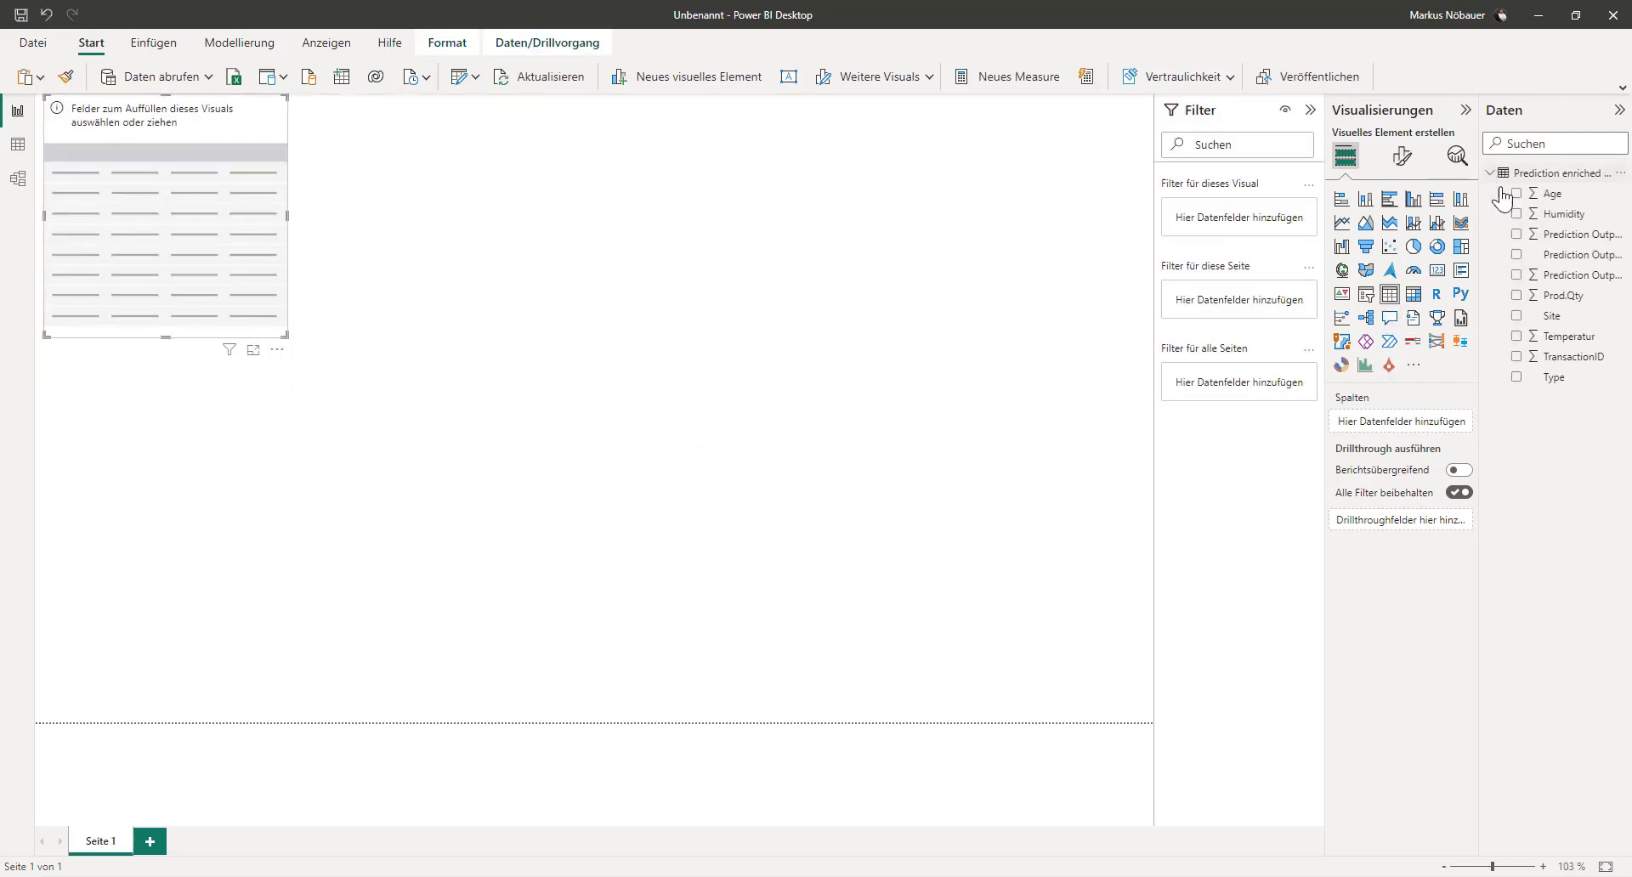
left_click(1516, 357)
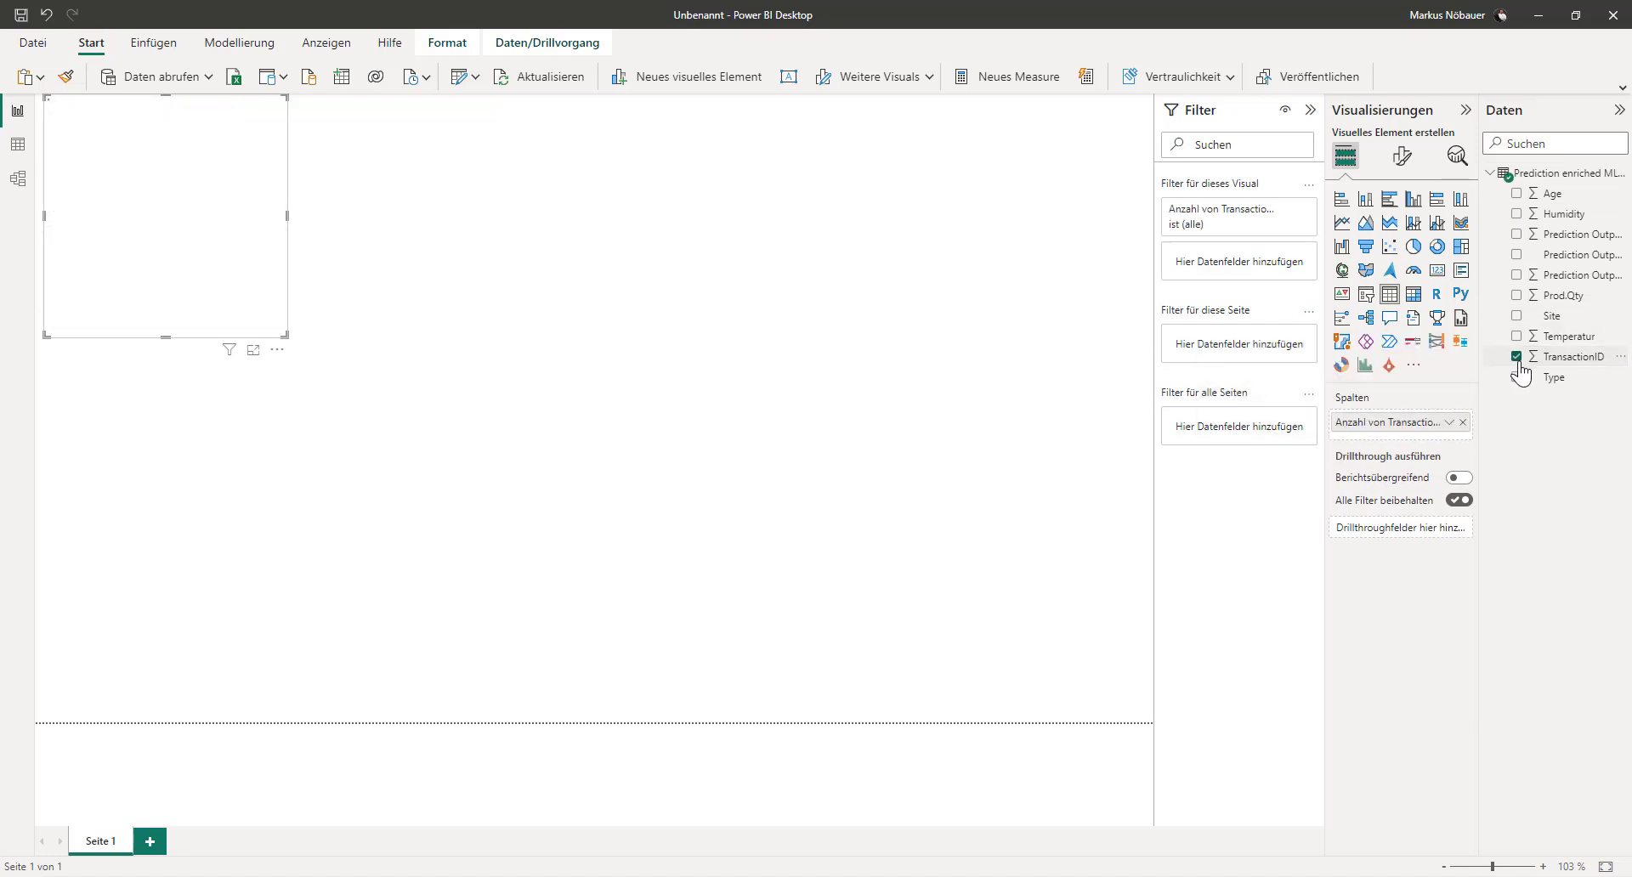
left_click(1448, 423)
left_click(1534, 490)
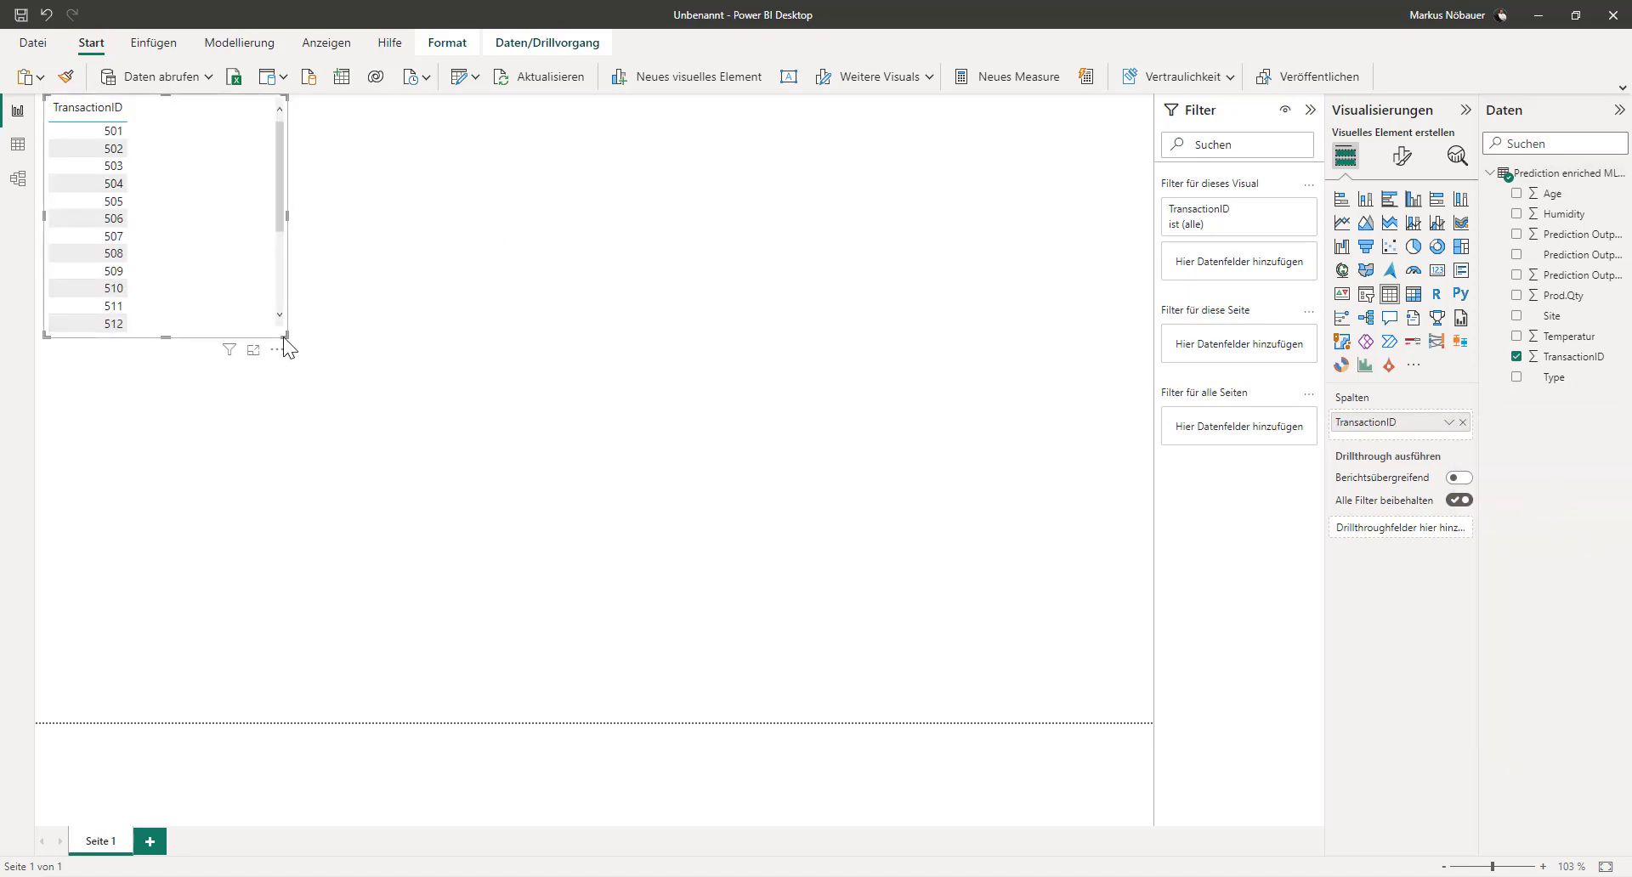
left_click_drag(285, 336, 376, 671)
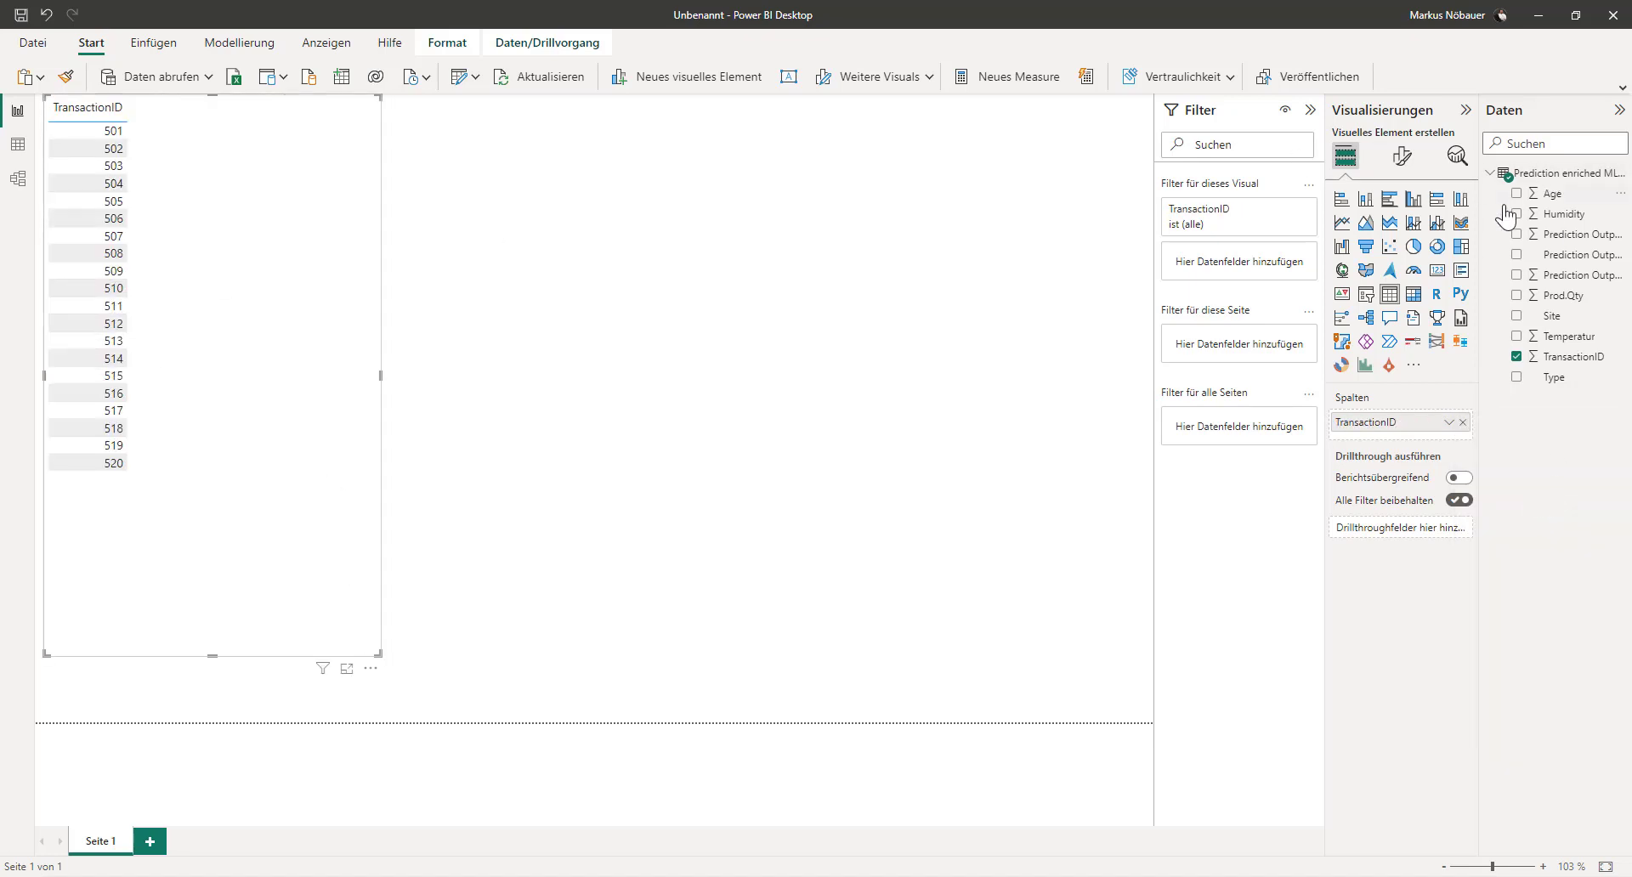
Step: Add Type, Age, Site, Prod.Qty and RegressionResult columns, then widen the table
left_click(1516, 377)
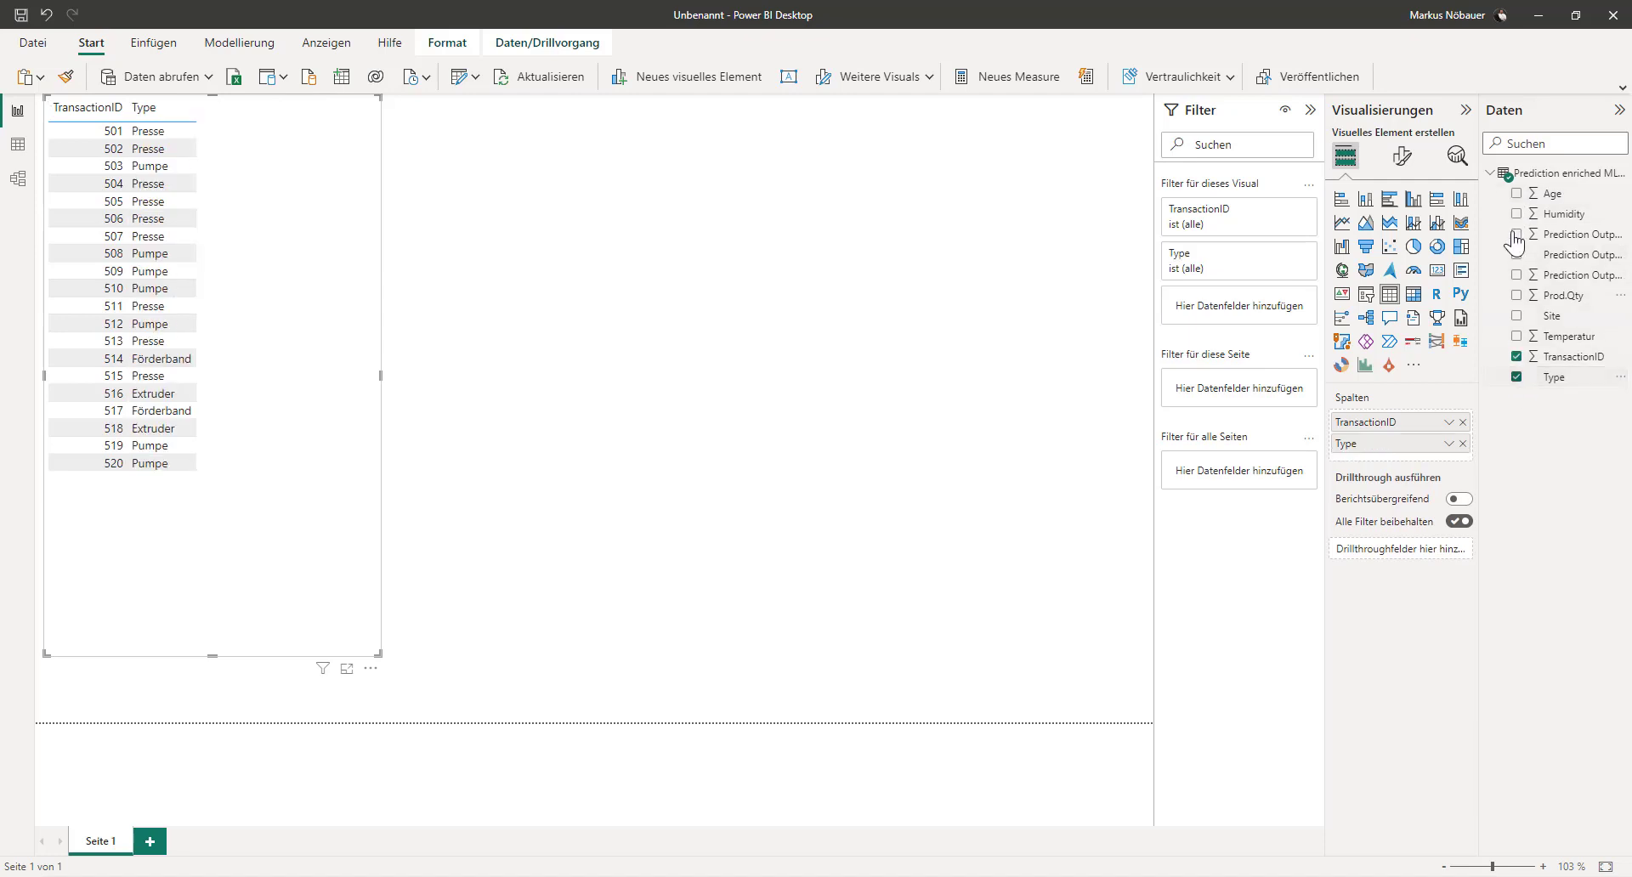
left_click(1516, 193)
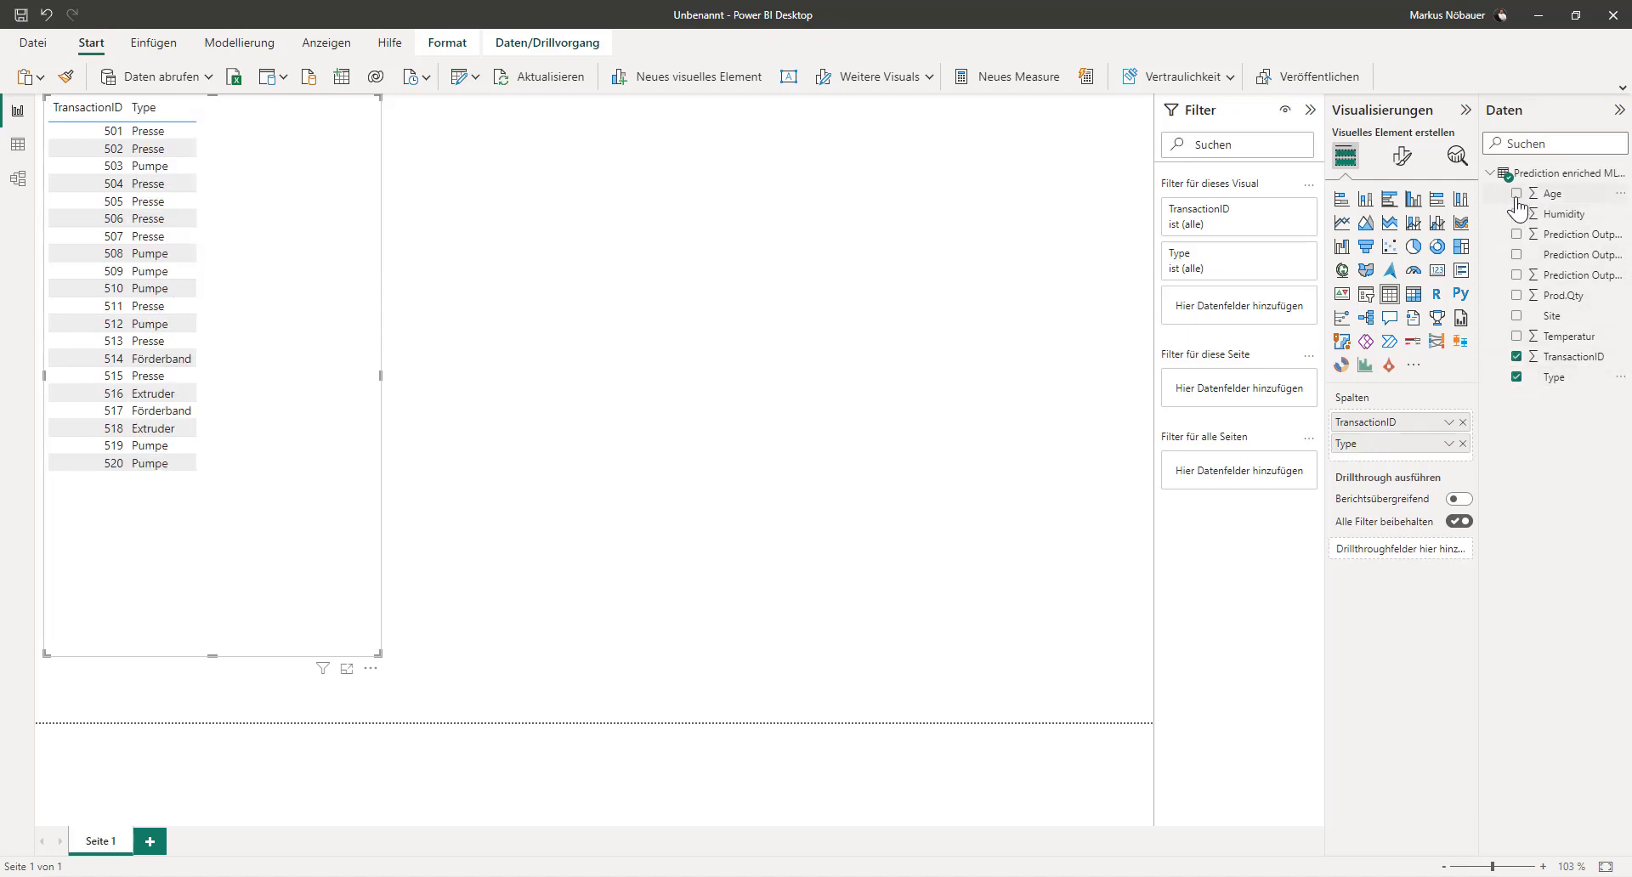
left_click(1516, 316)
left_click(1516, 295)
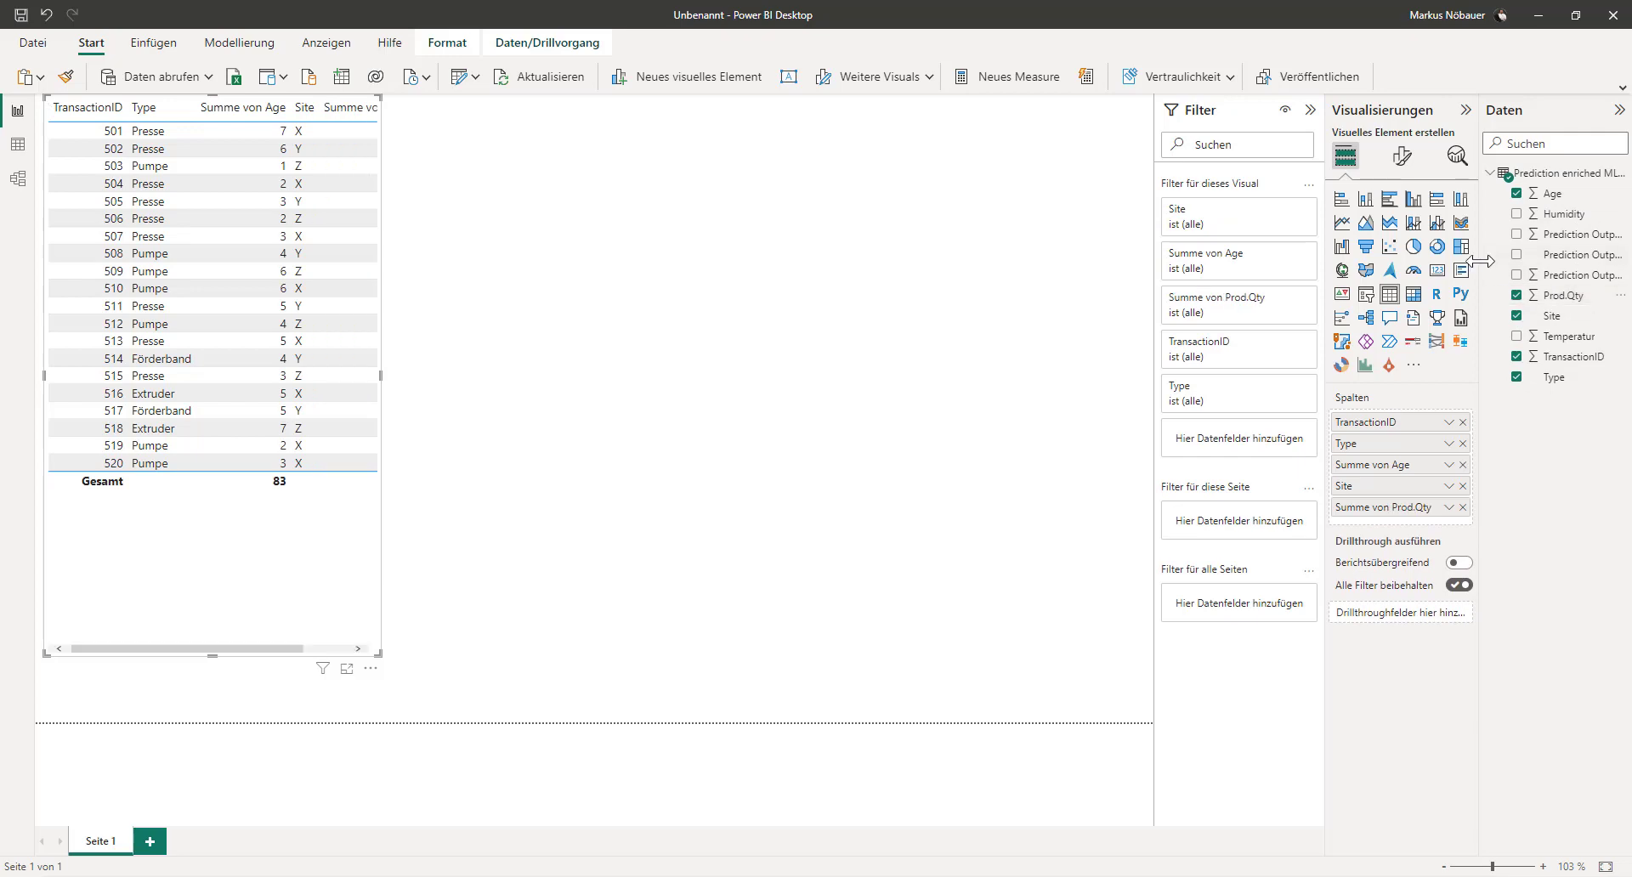
left_click_drag(1480, 261, 1330, 261)
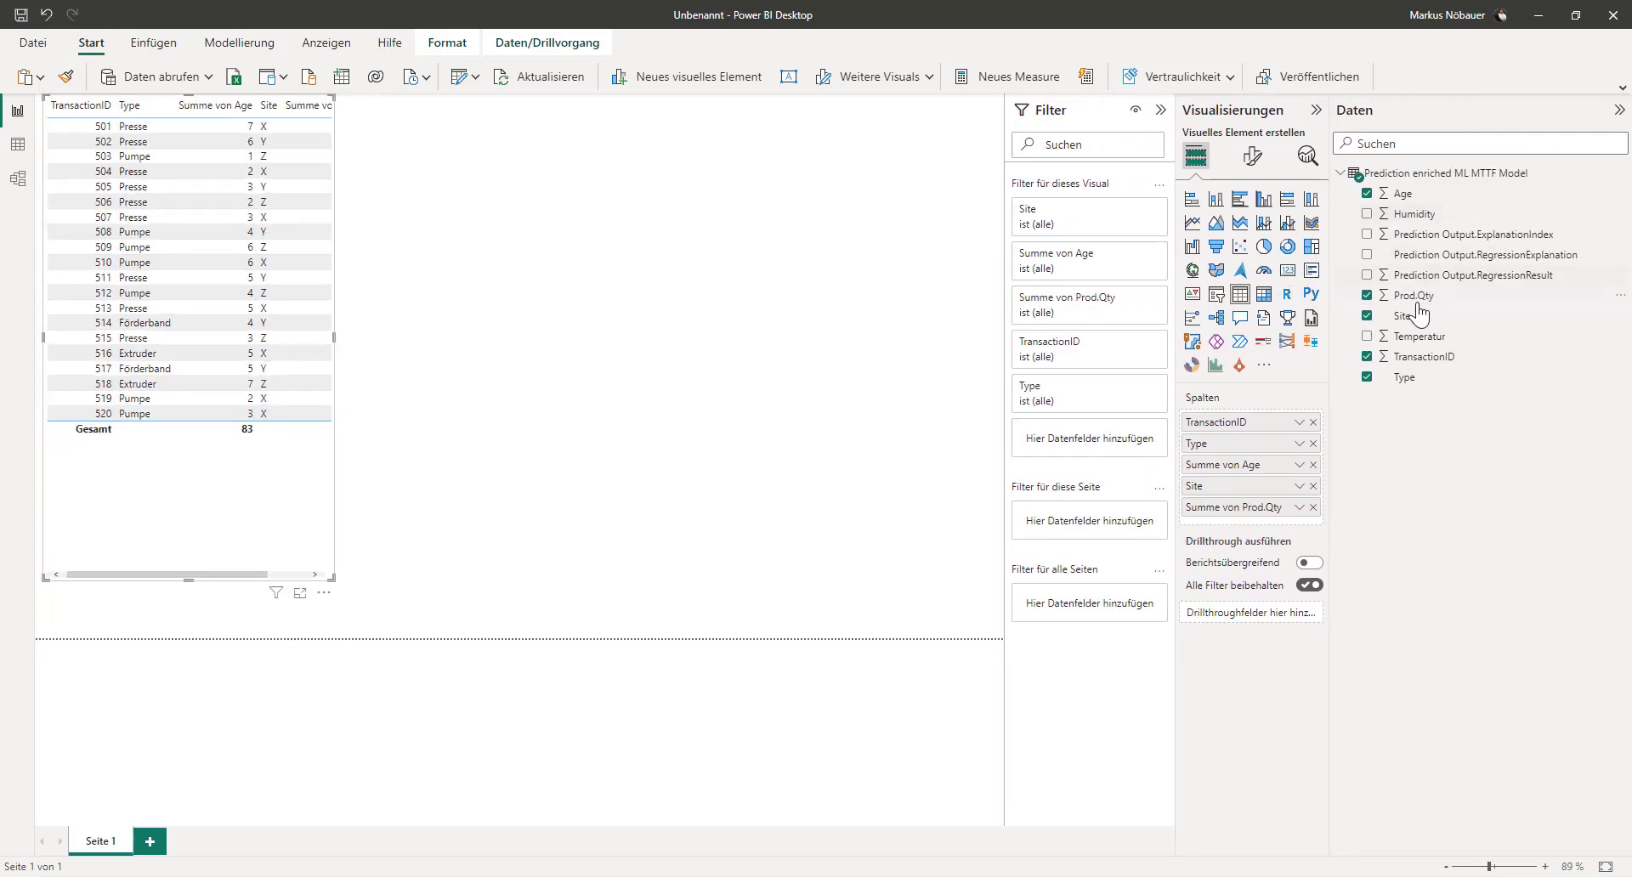
left_click(1366, 275)
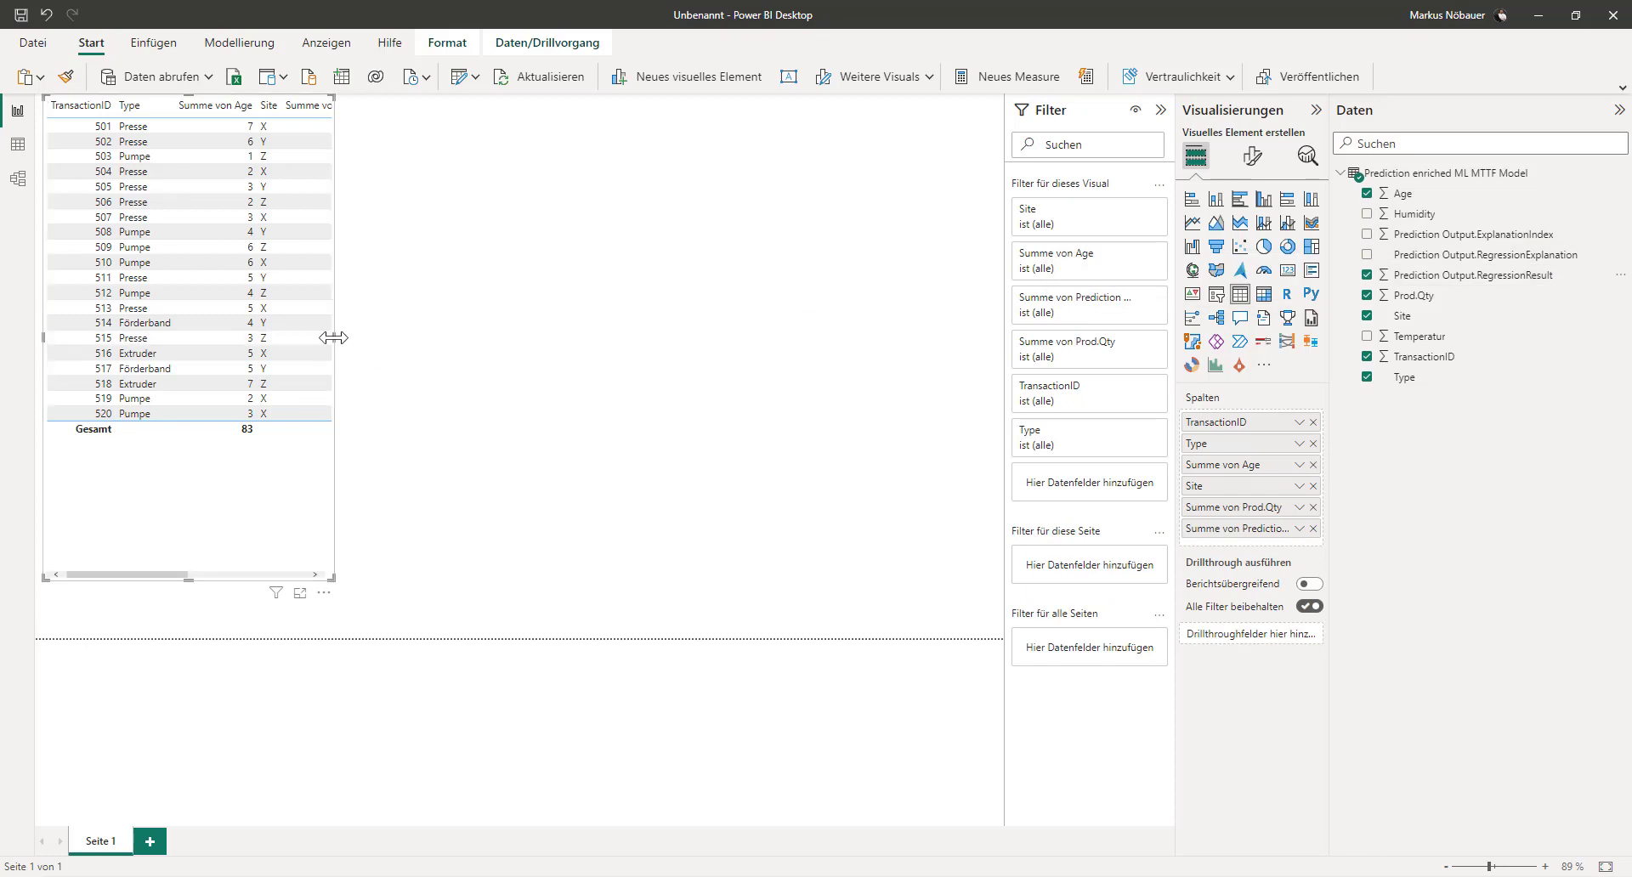
left_click_drag(333, 338, 735, 343)
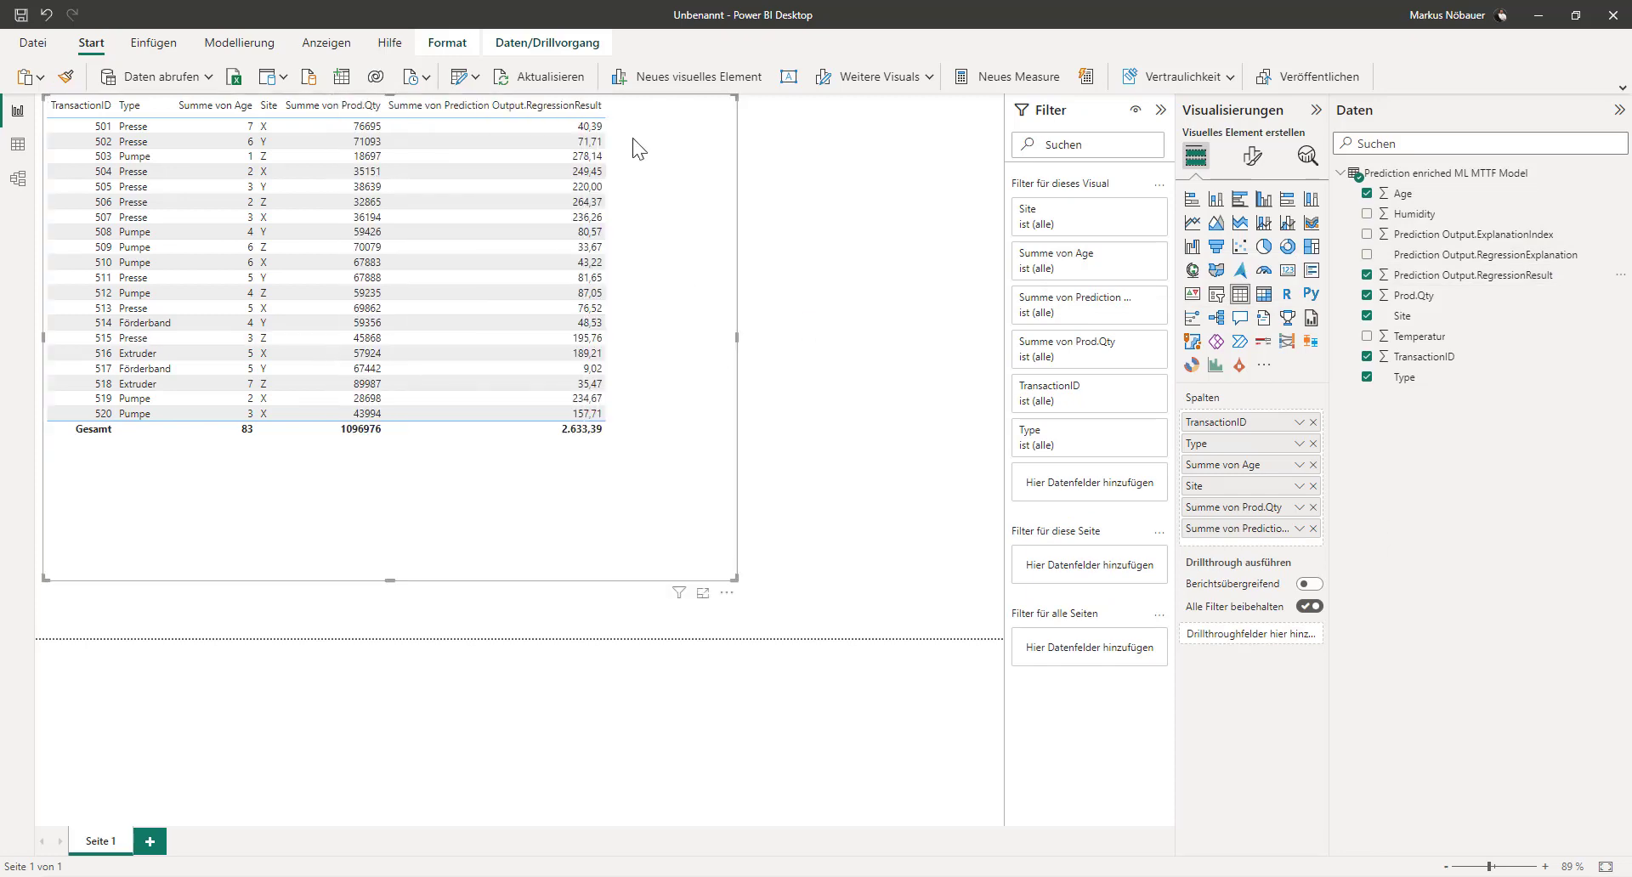
Step: Sort the table descending by Summe von Prediction Output.RegressionResult
left_click(558, 108)
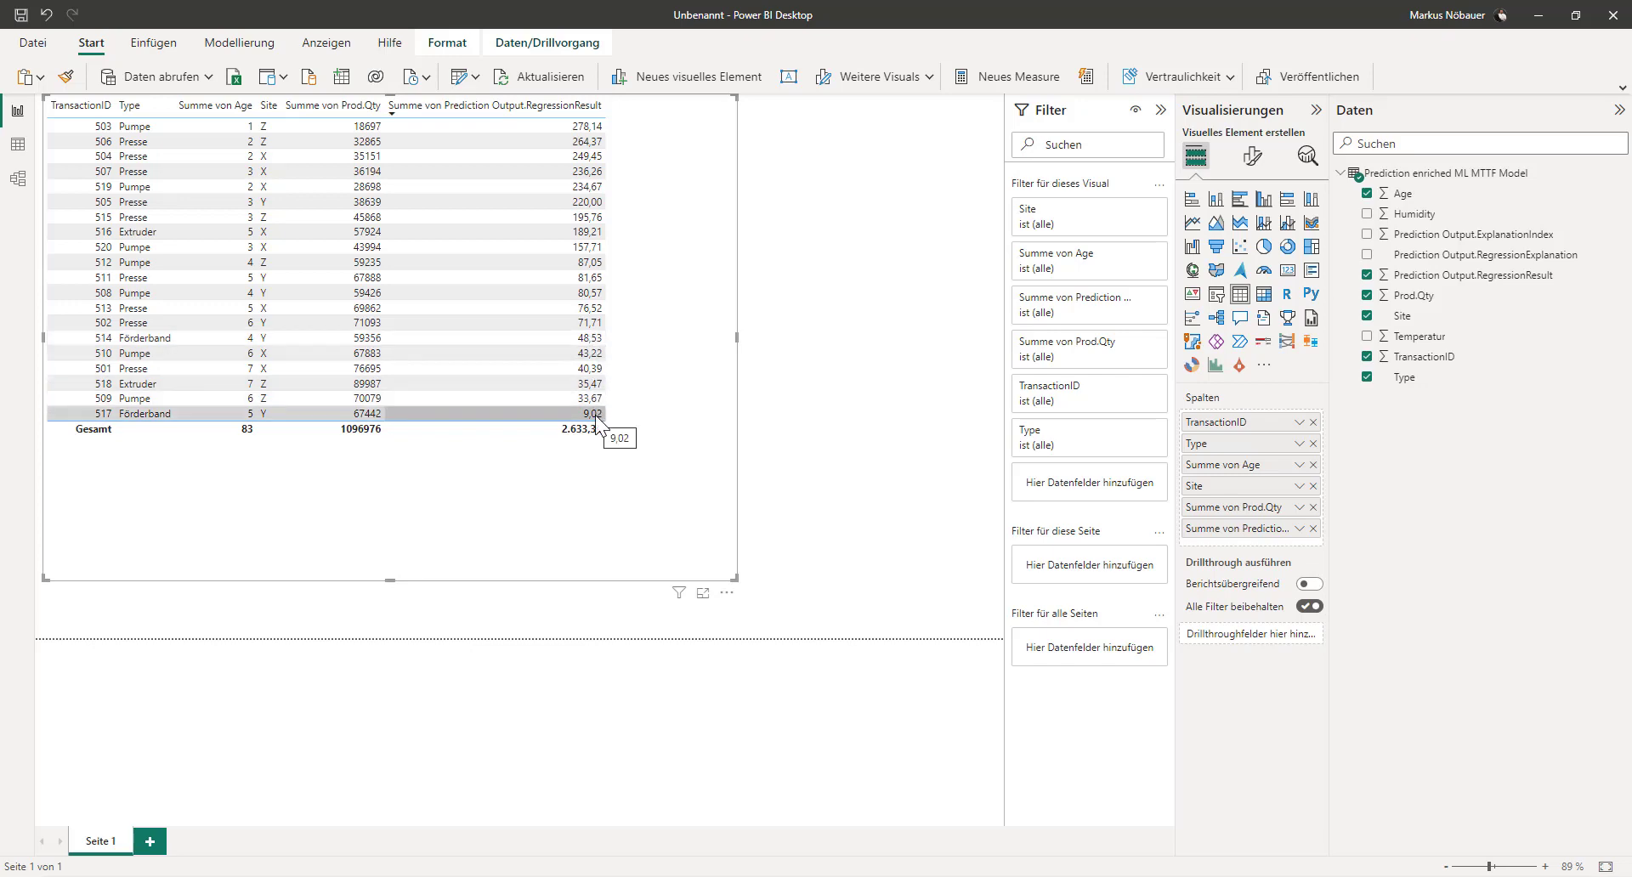
left_click(826, 451)
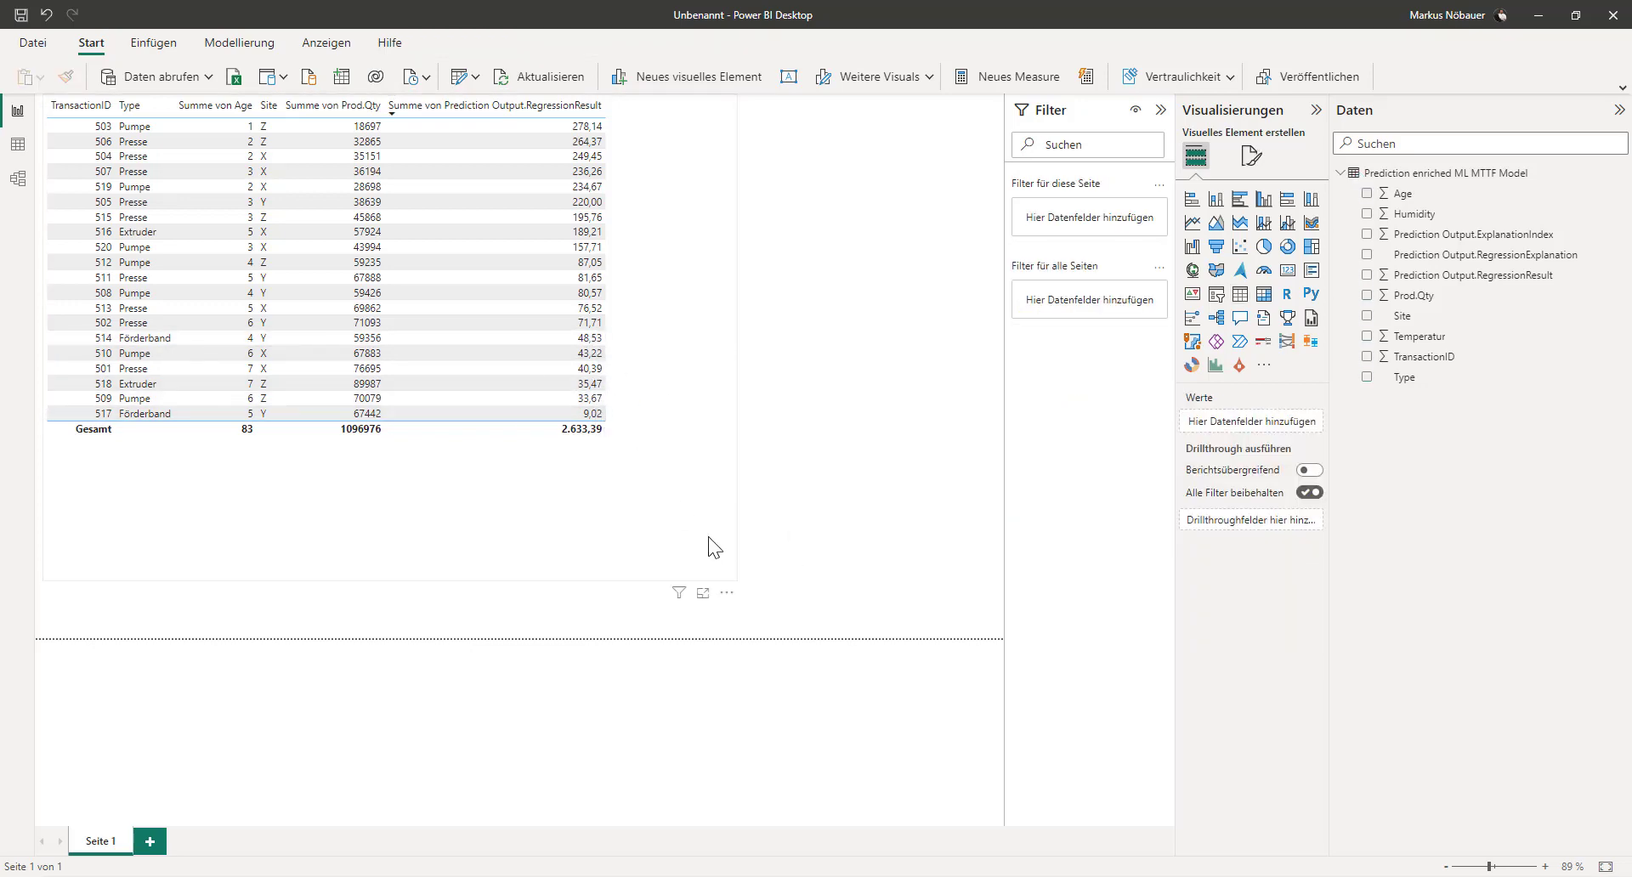
left_click(636, 527)
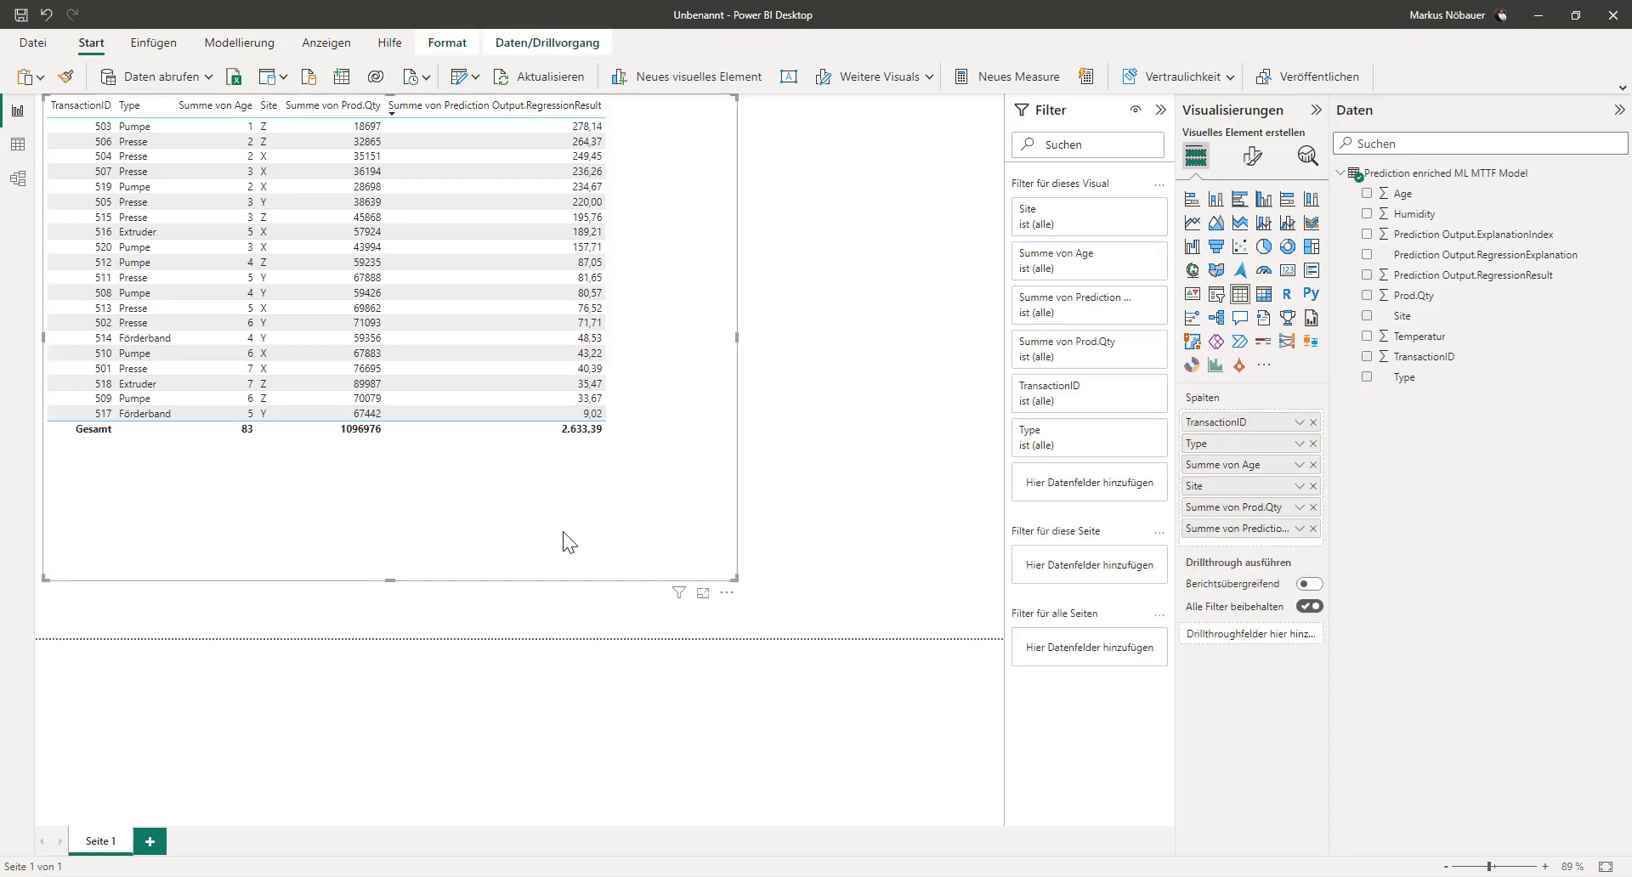
left_click(565, 620)
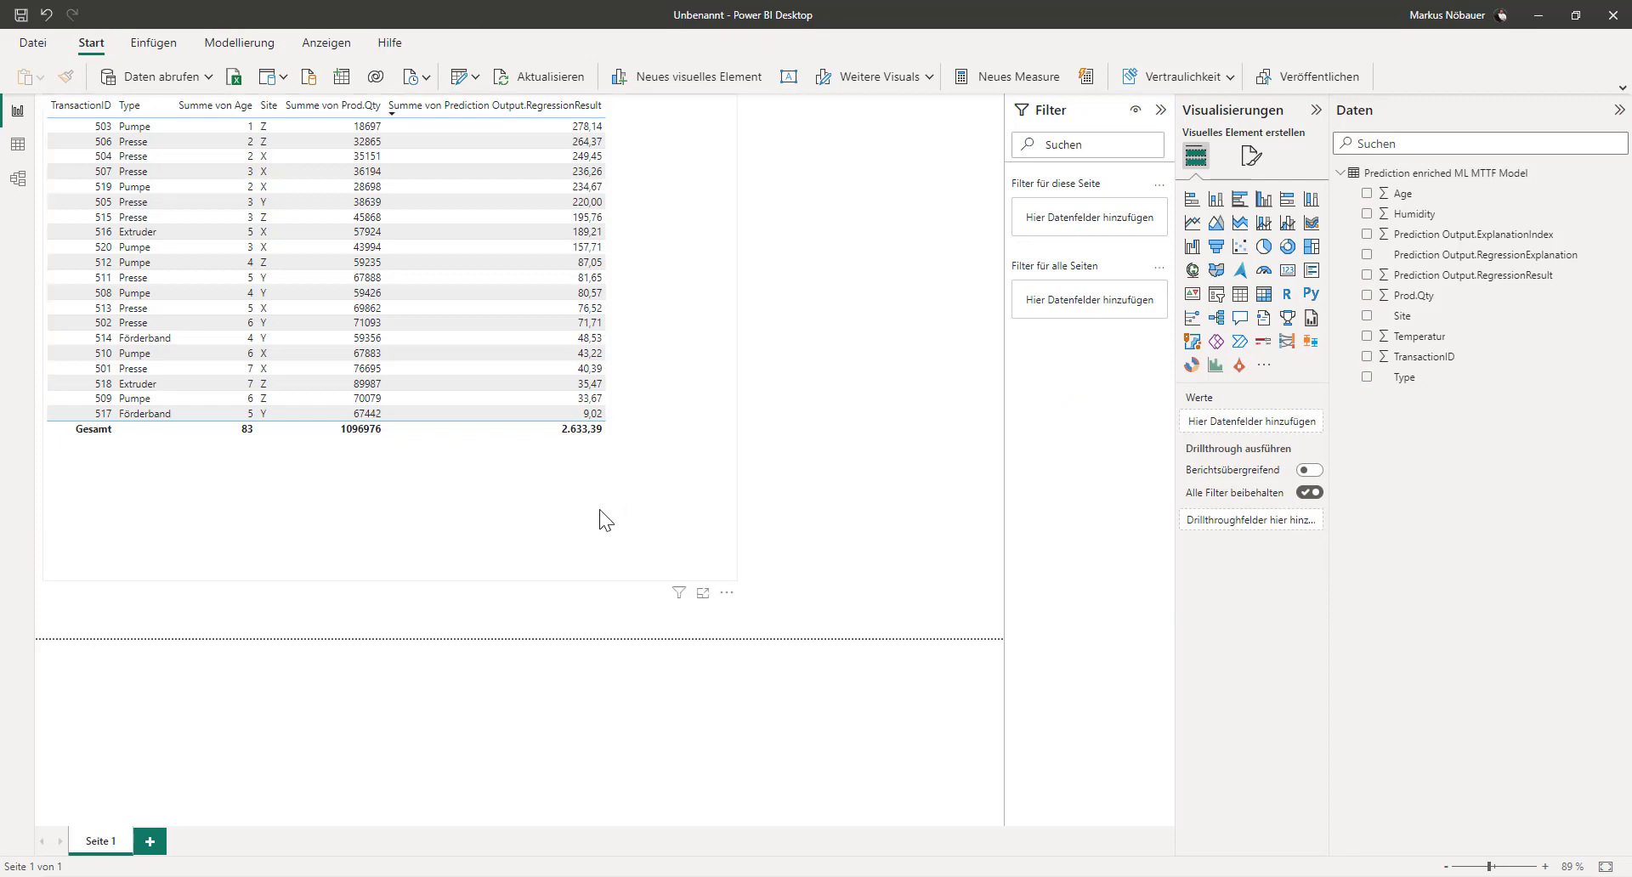